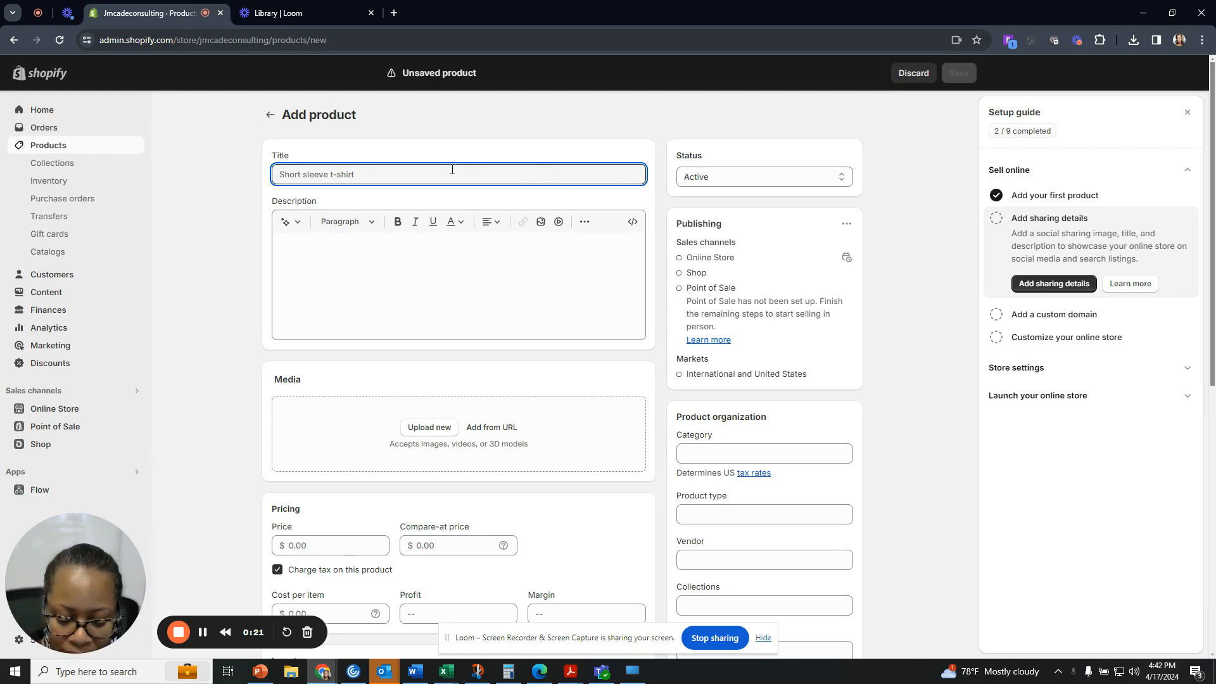
Enter 'Social Media Starter Training Sessions' as the product title, correcting typos along the way.
text(Social)
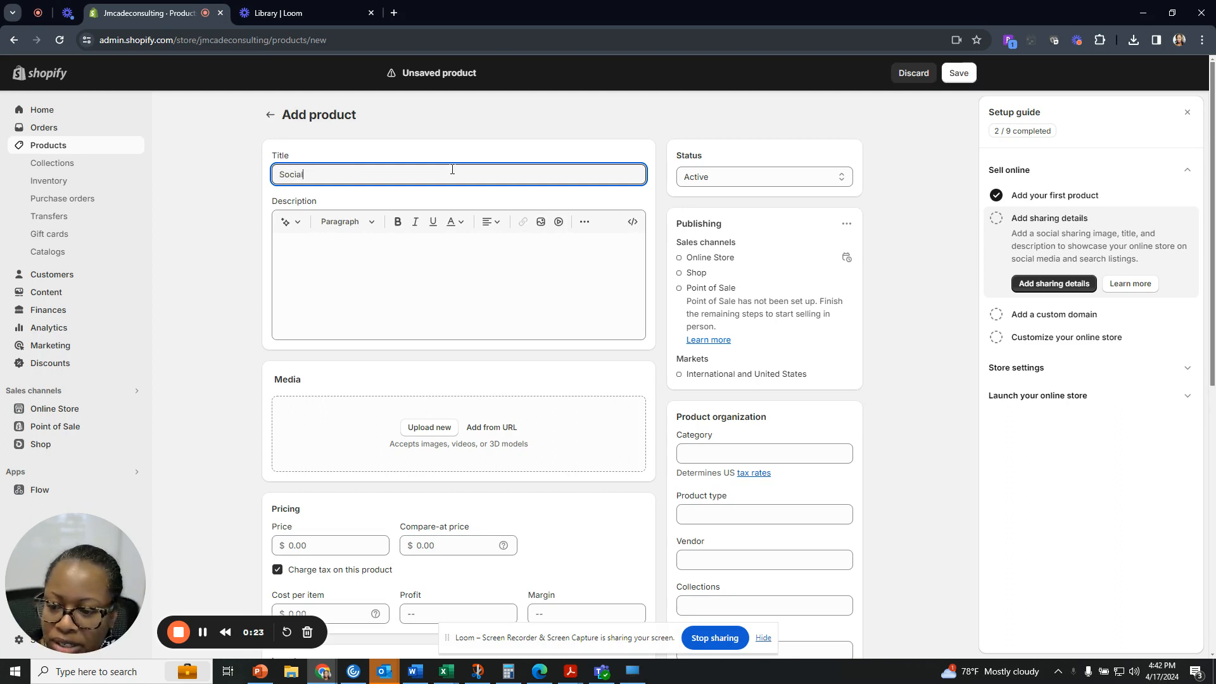
text( Media )
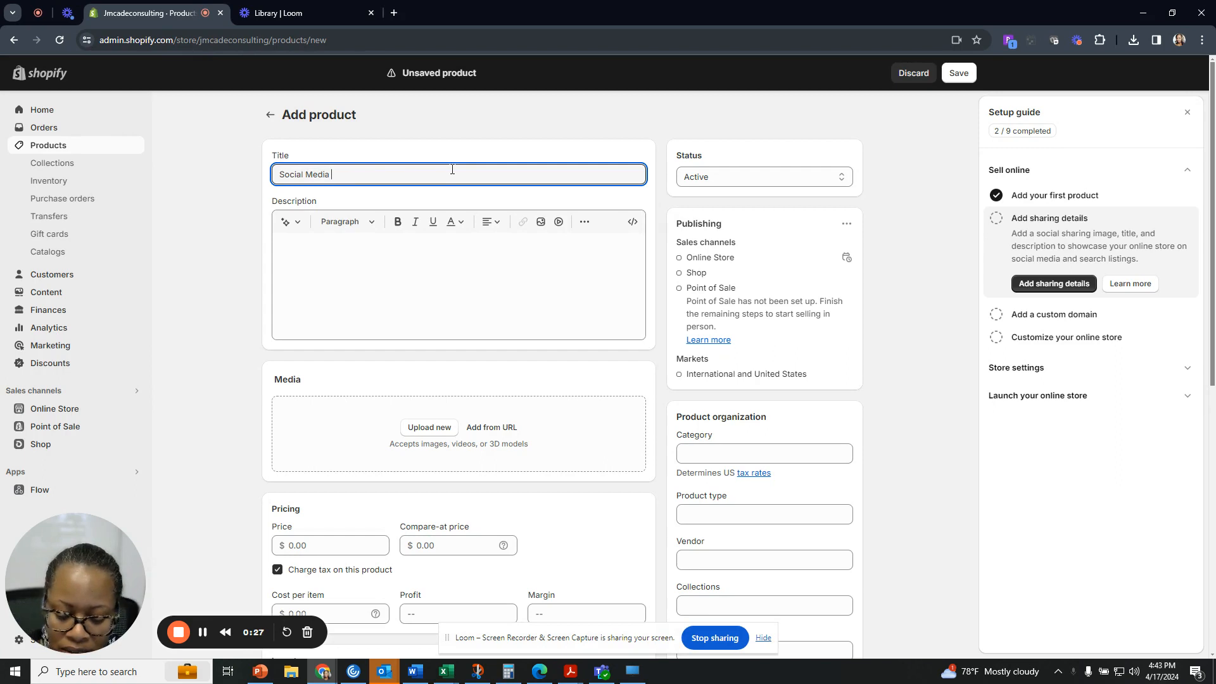
text(Trainin)
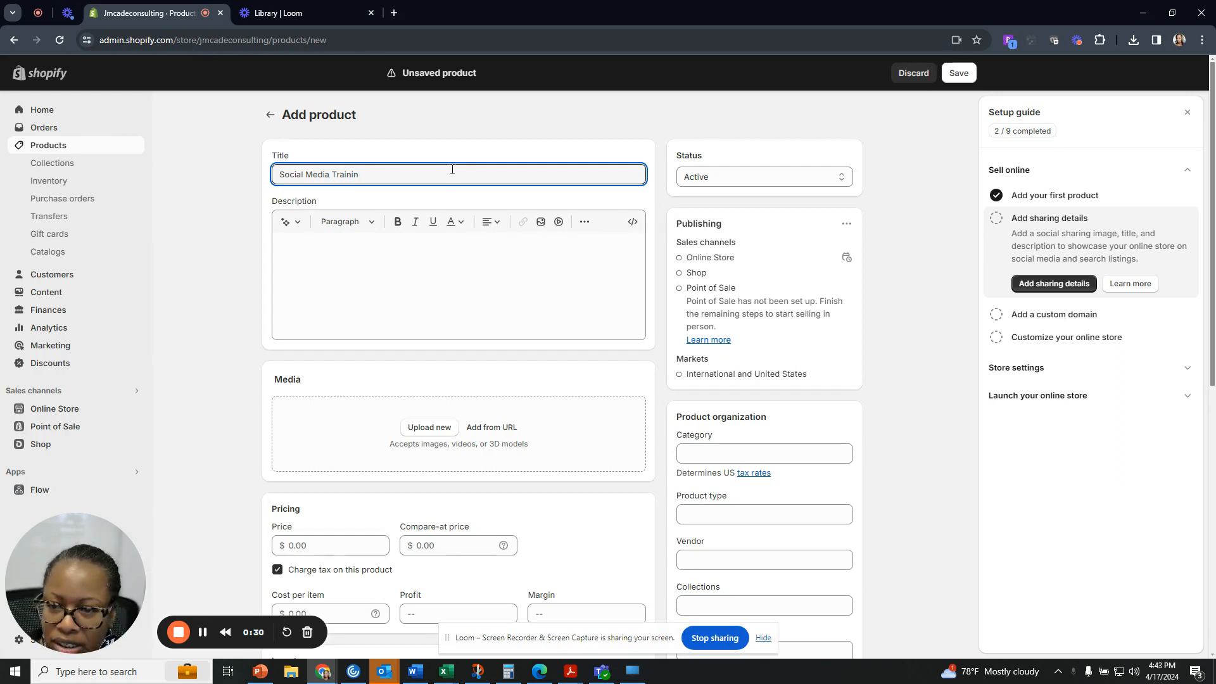
key(BackSpace)
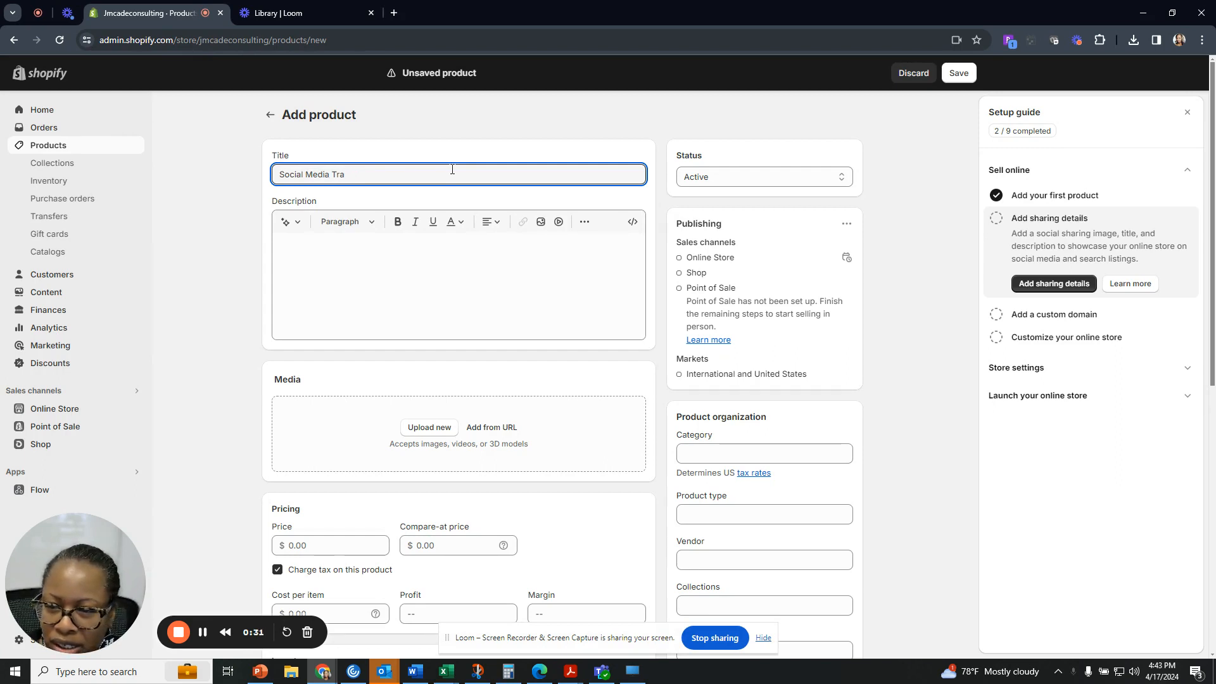
key(BackSpace)
key(BackSpace)
key(BackSpace)
text(Sa)
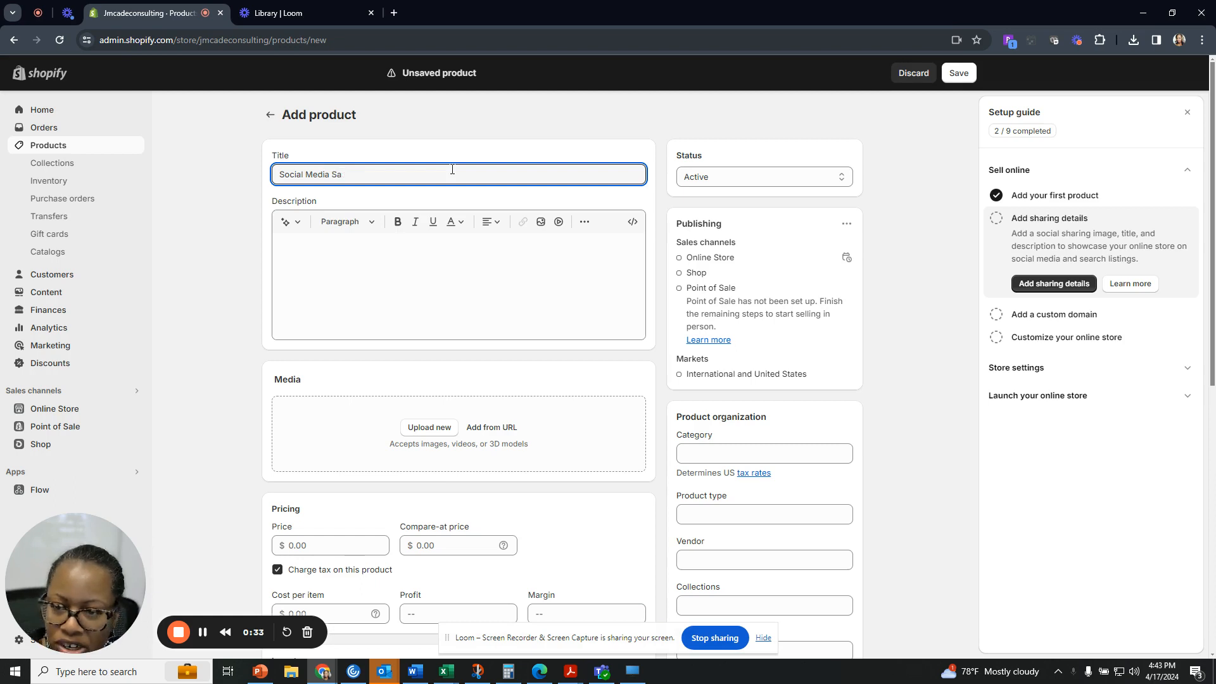
text(ttarter)
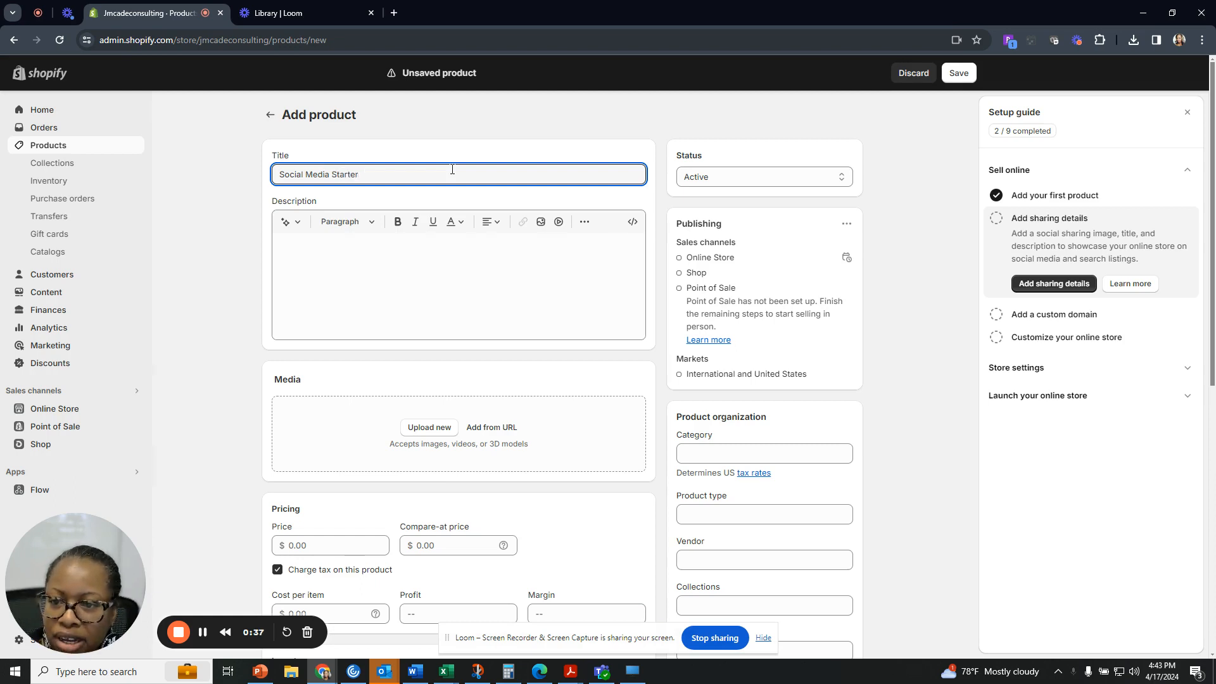
text( TRai)
key(BackSpace)
key(BackSpace)
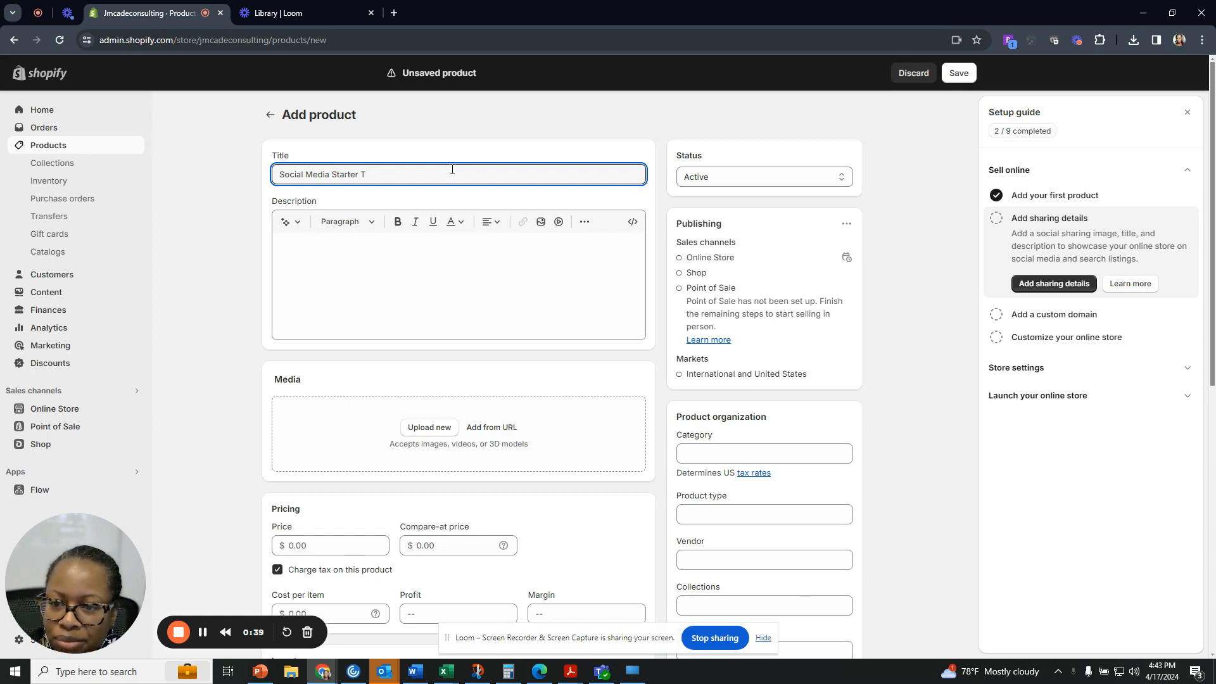
text(rai)
key(BackSpace)
key(BackSpace)
key(BackSpace)
text(raining)
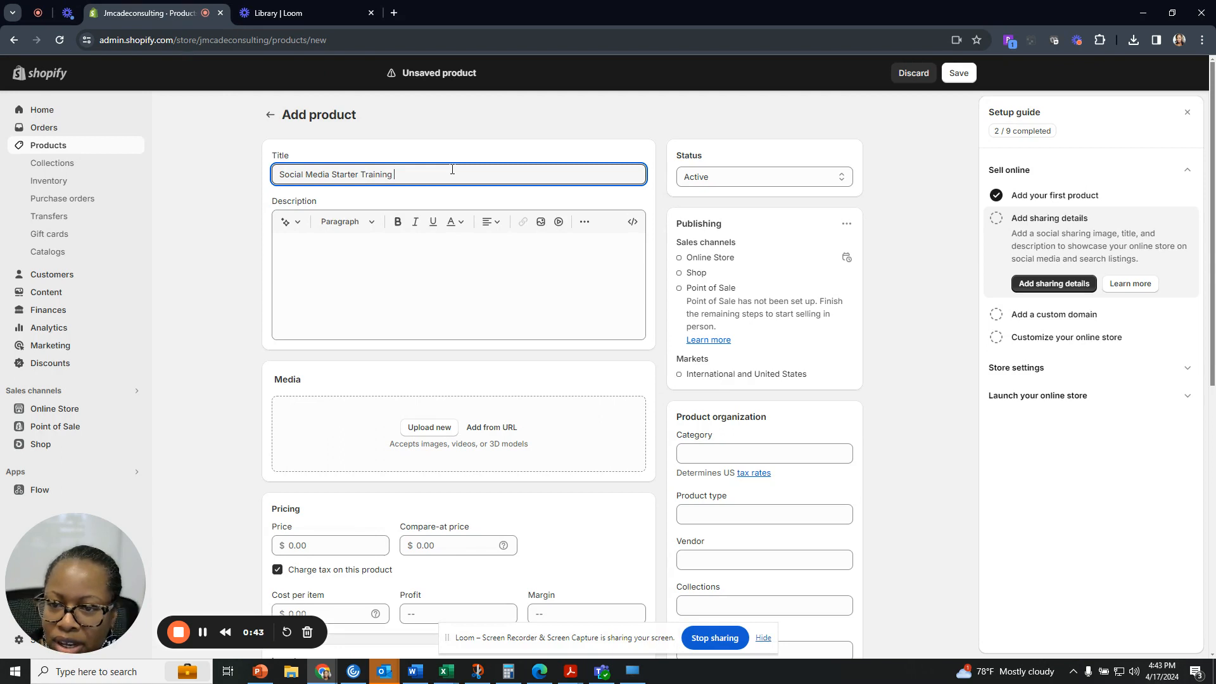
text( Sesso)
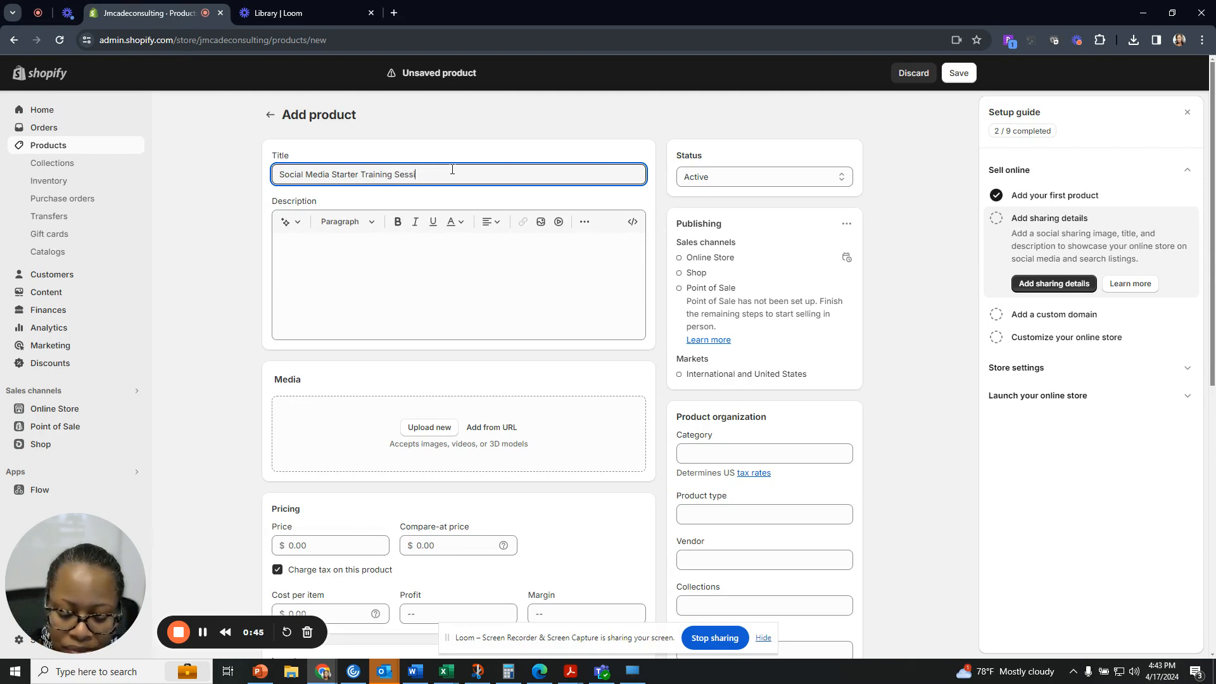
text(ons)
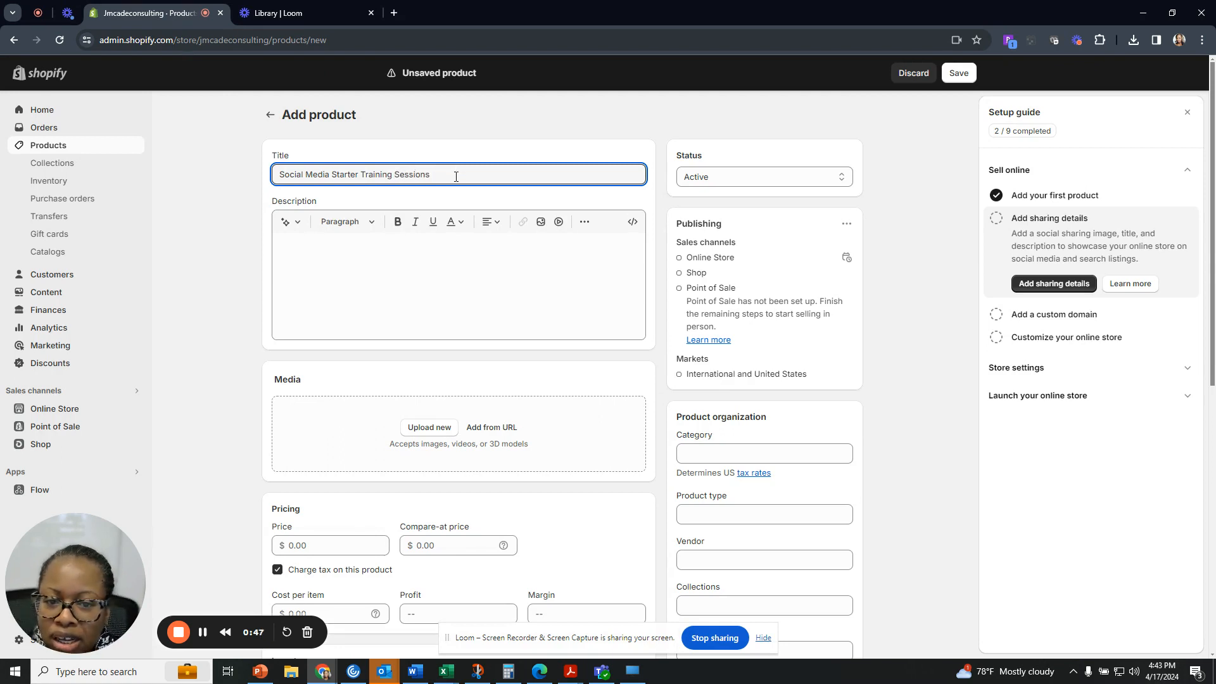
Open the description's Generate text panel and choose Expert as the writing tone.
click(482, 260)
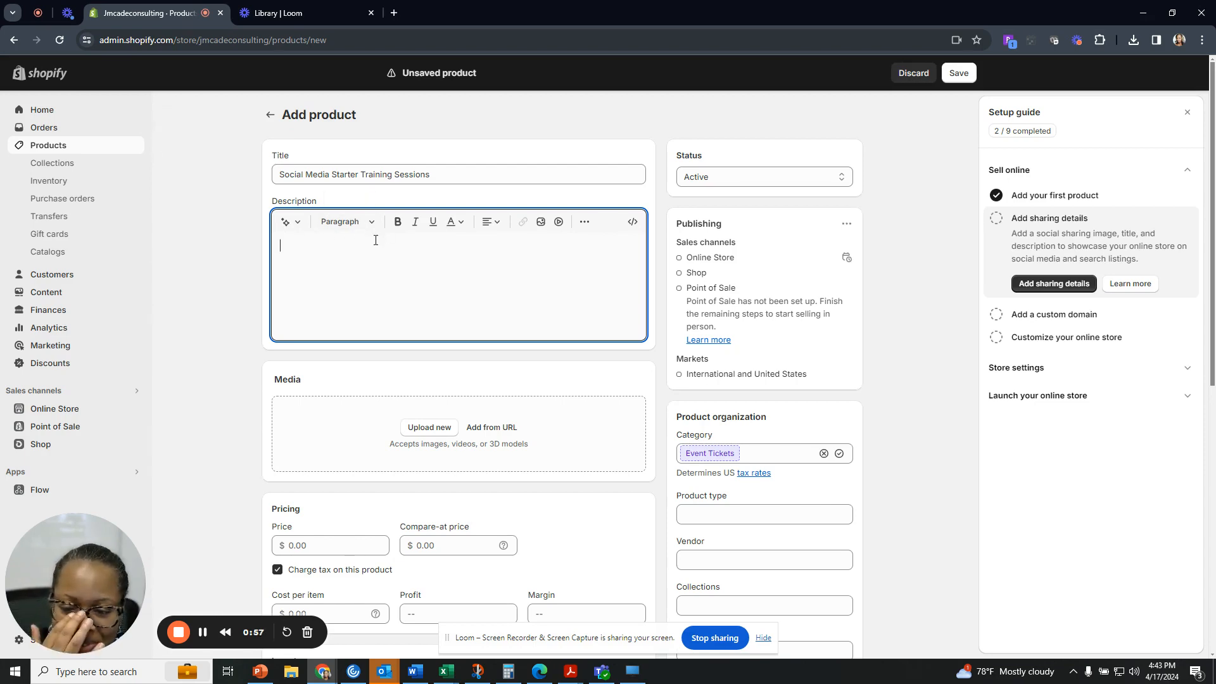
click(299, 227)
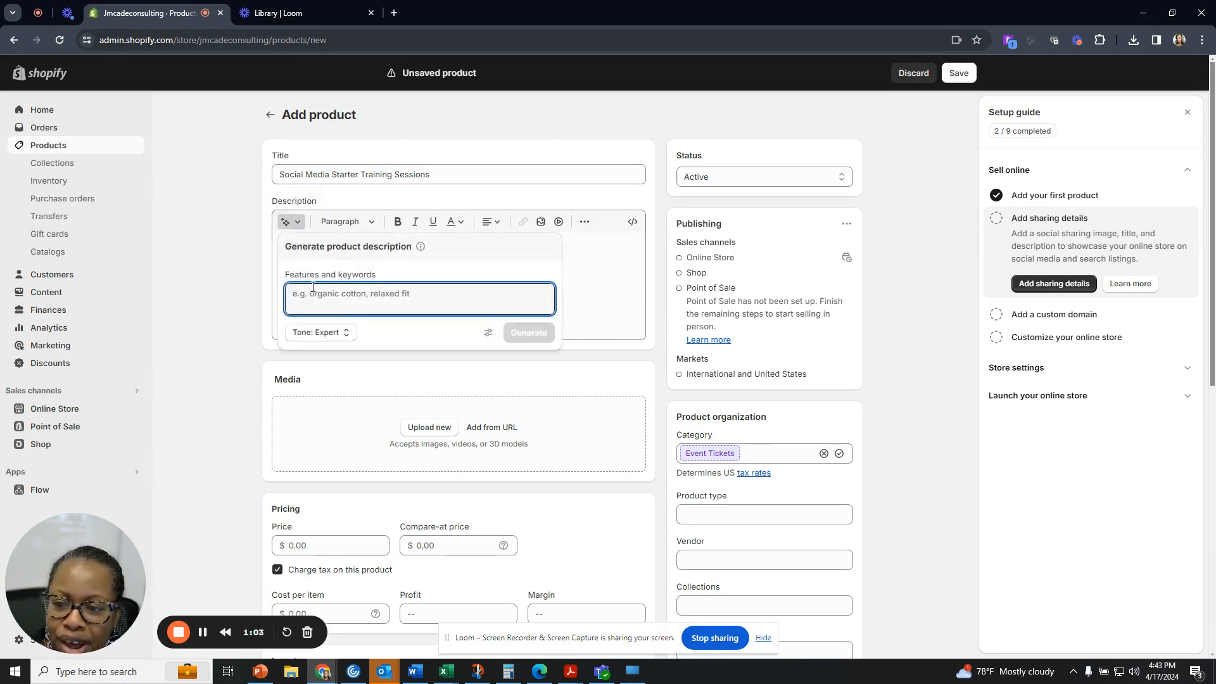
click(348, 335)
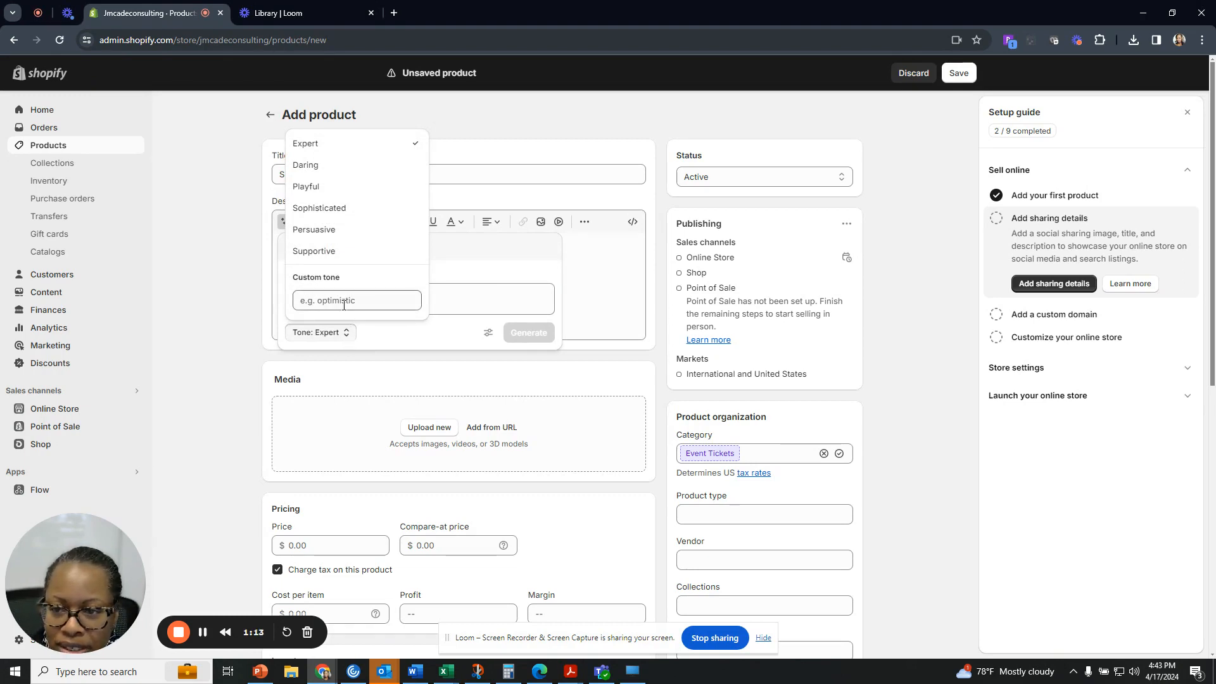
click(311, 151)
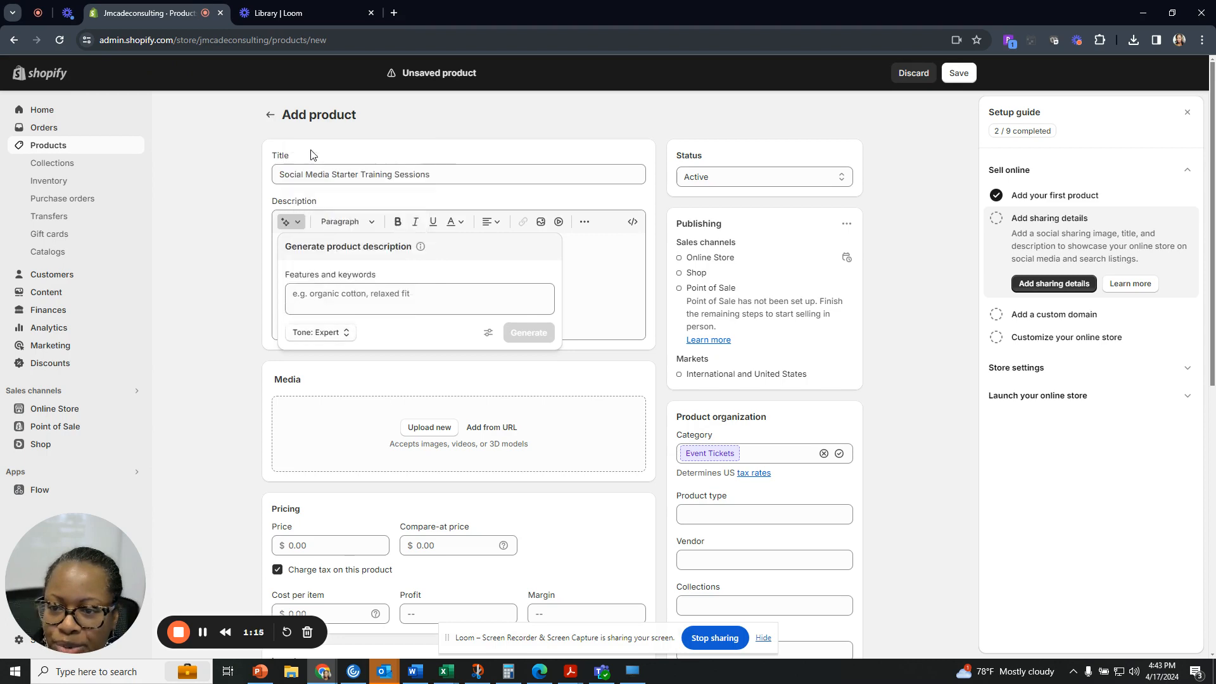
Enter keywords describing a 2 hour hands-on session for non-experts setting up posts and other assets.
click(366, 304)
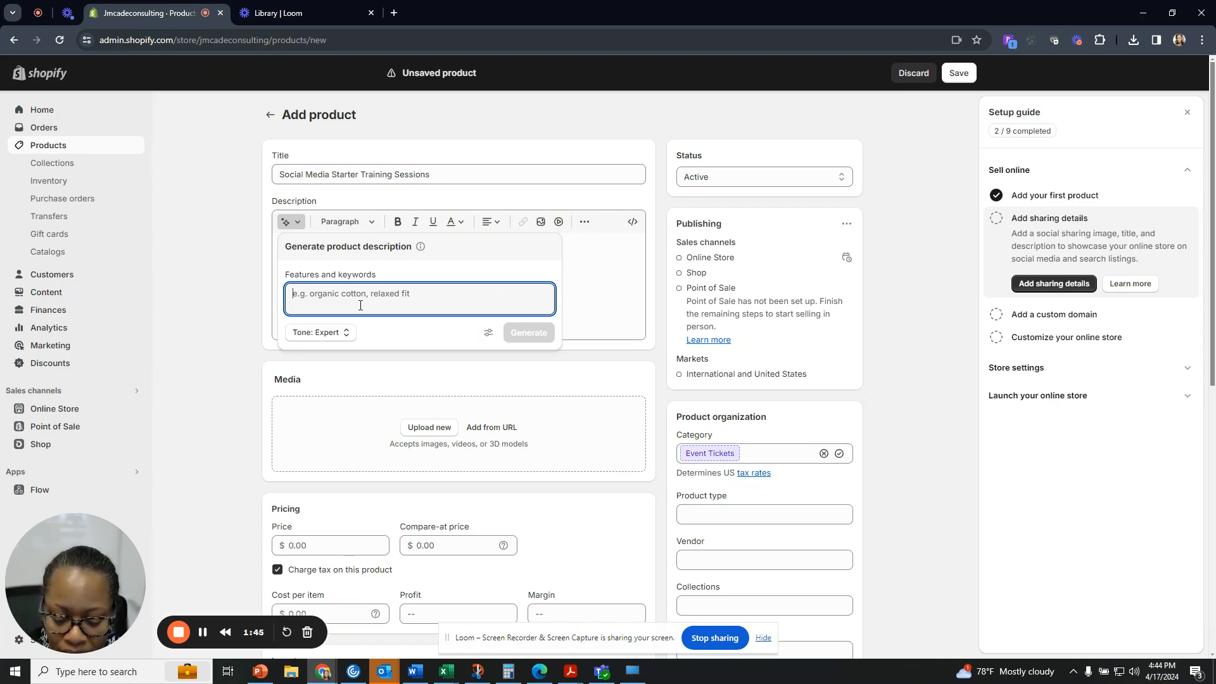
text(perfec)
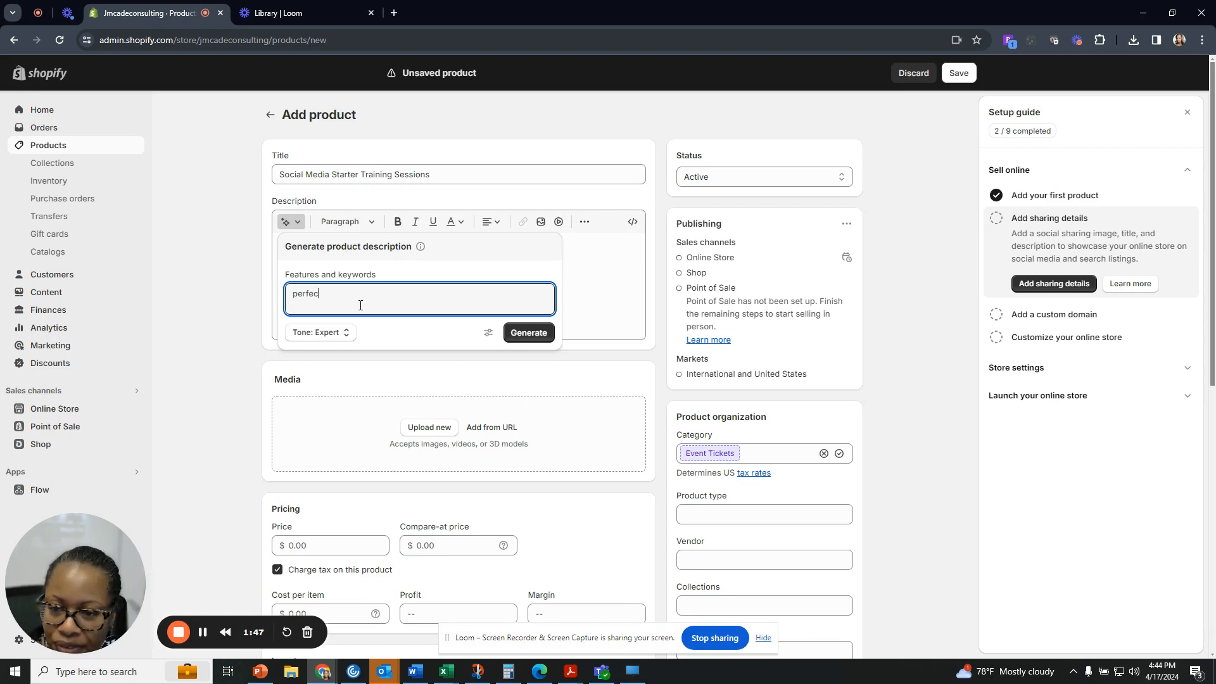
text(t for those)
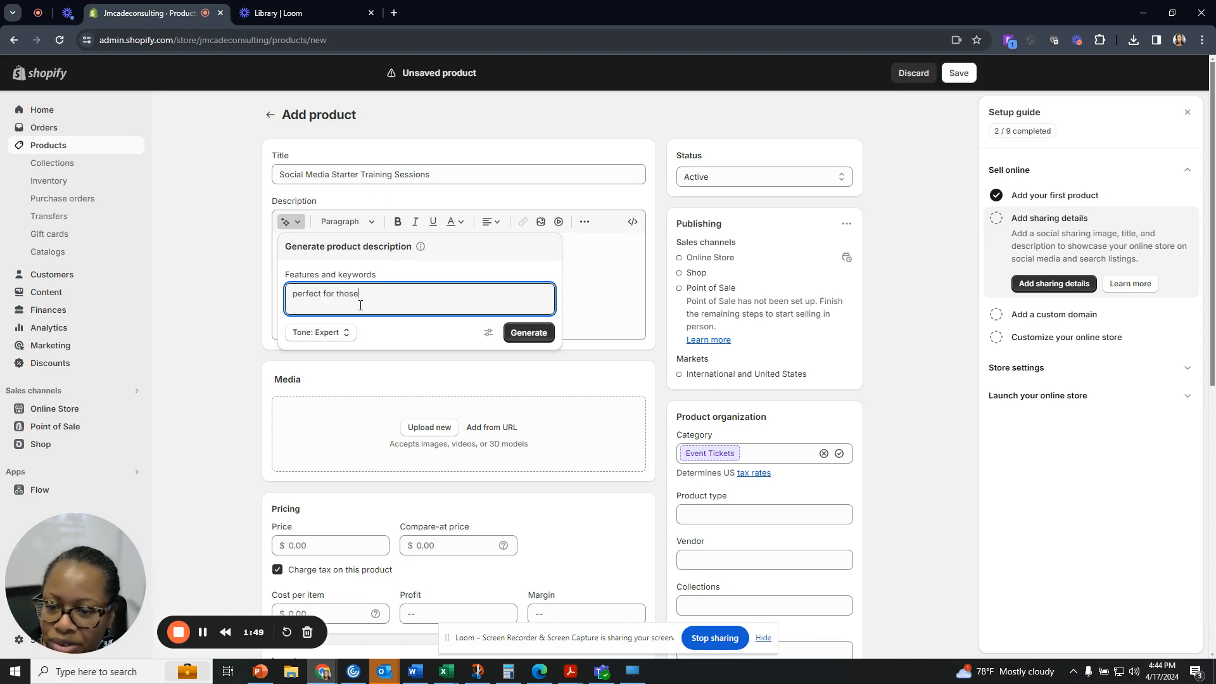
text( who are not)
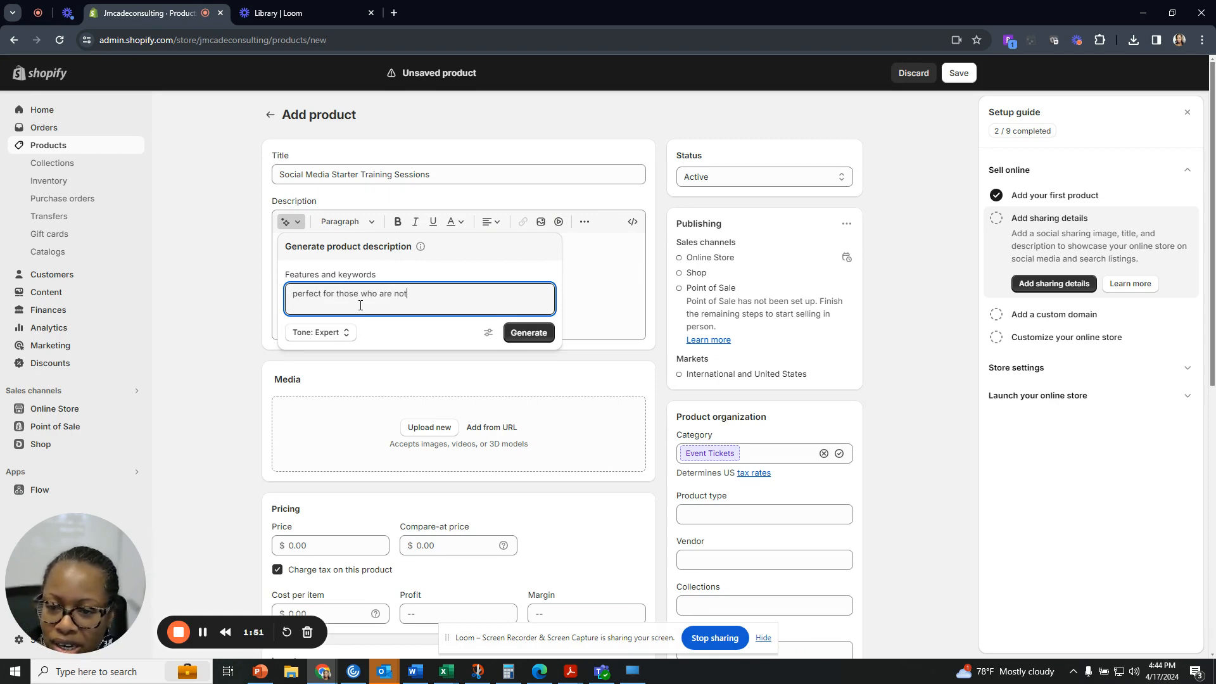
text( oexp)
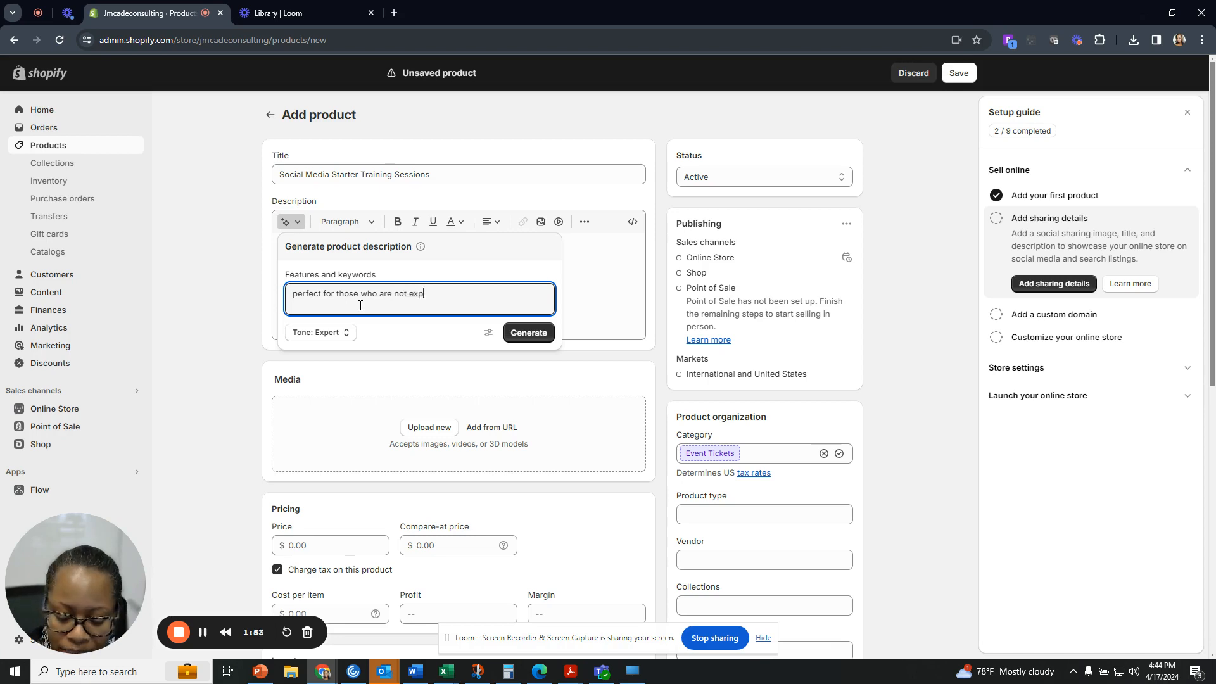
text(erts usin)
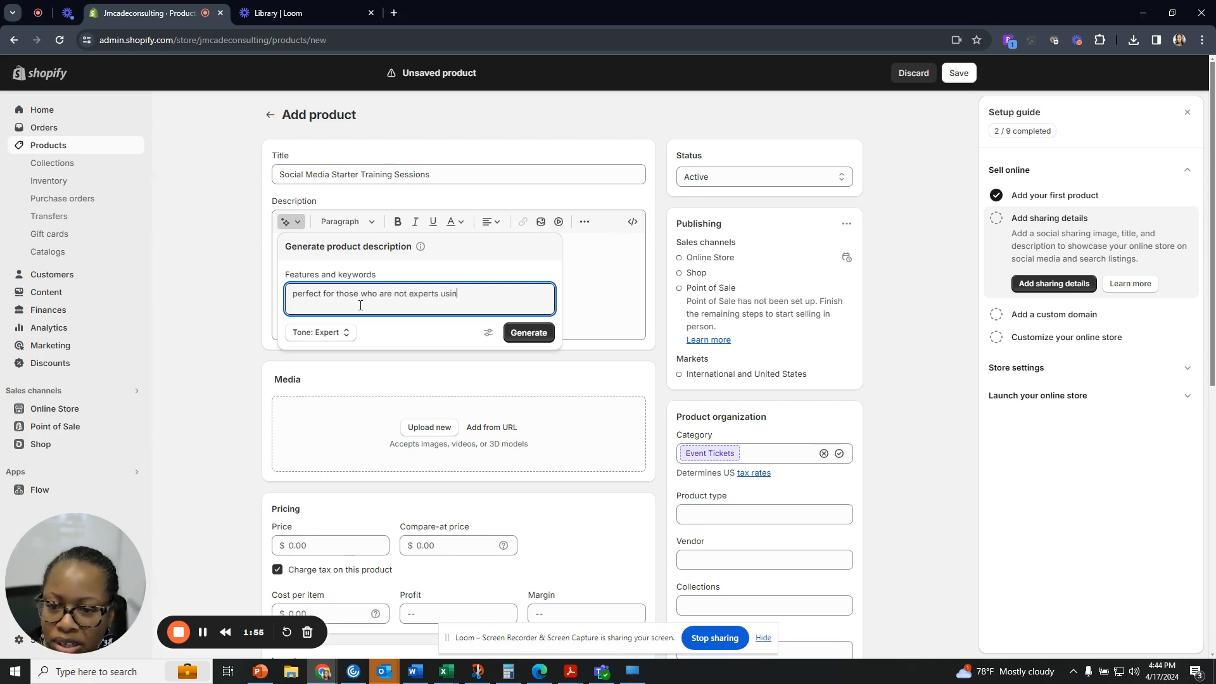
text(g socaia)
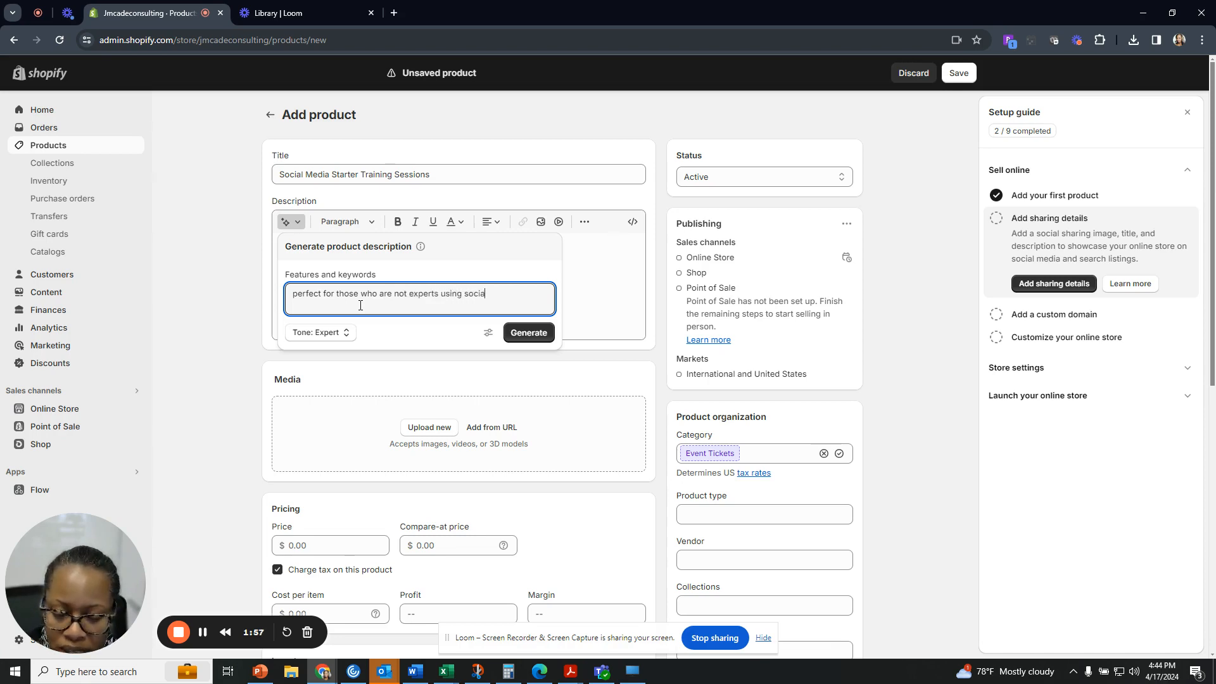
text(l media tools, )
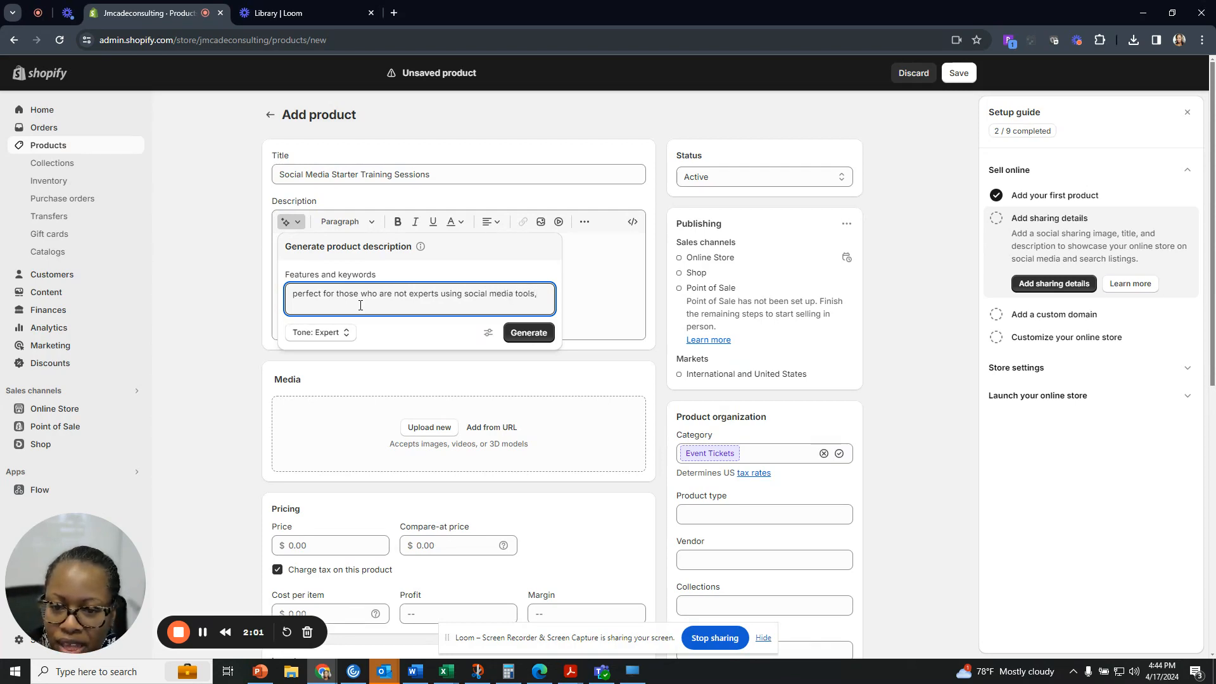
text(2 hour)
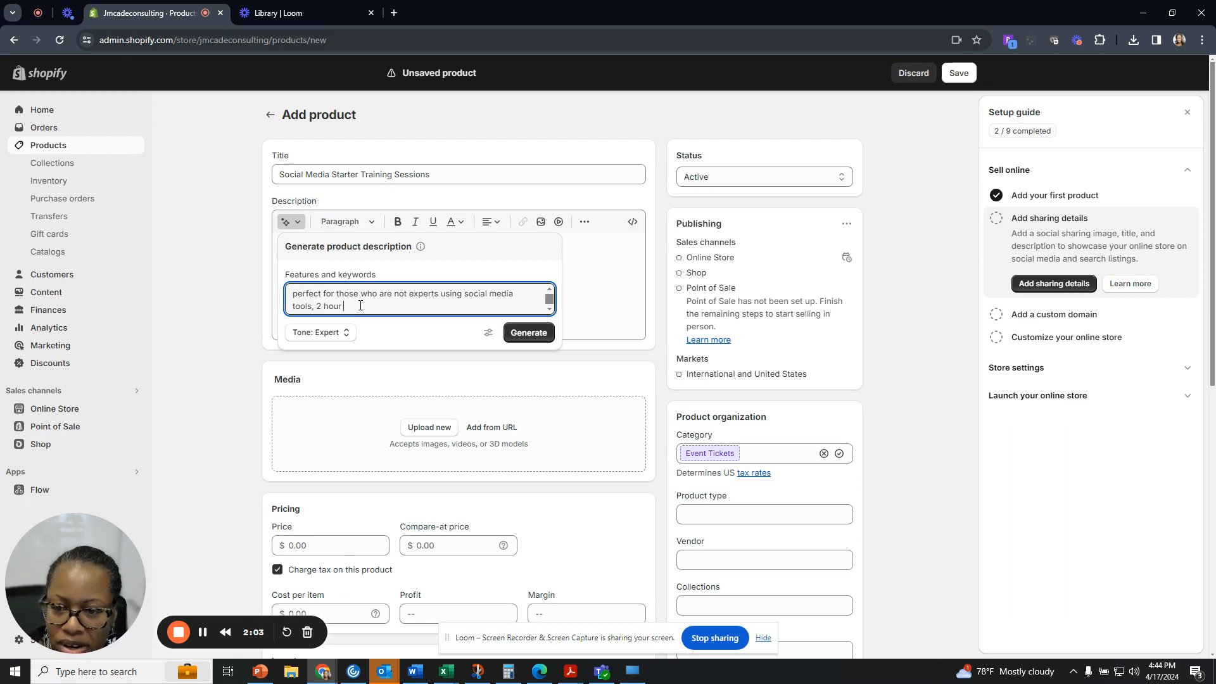
text( tut)
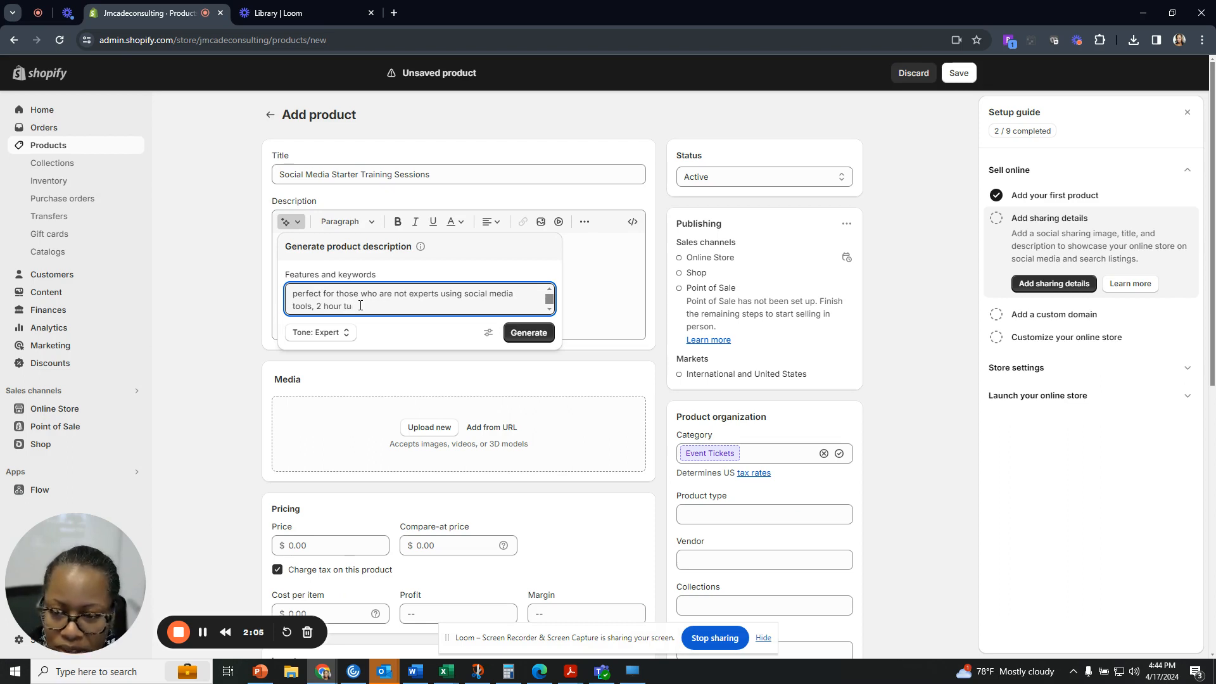
key(BackSpace)
key(BackSpace)
text(on)
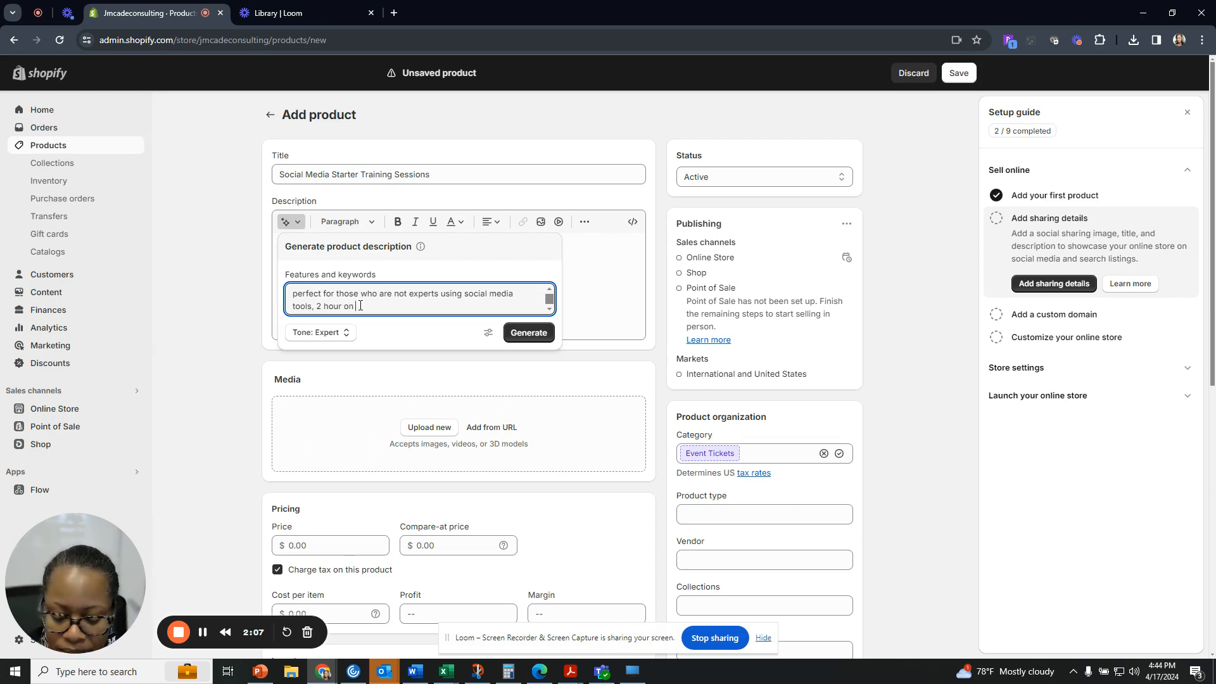
text( hands sessi)
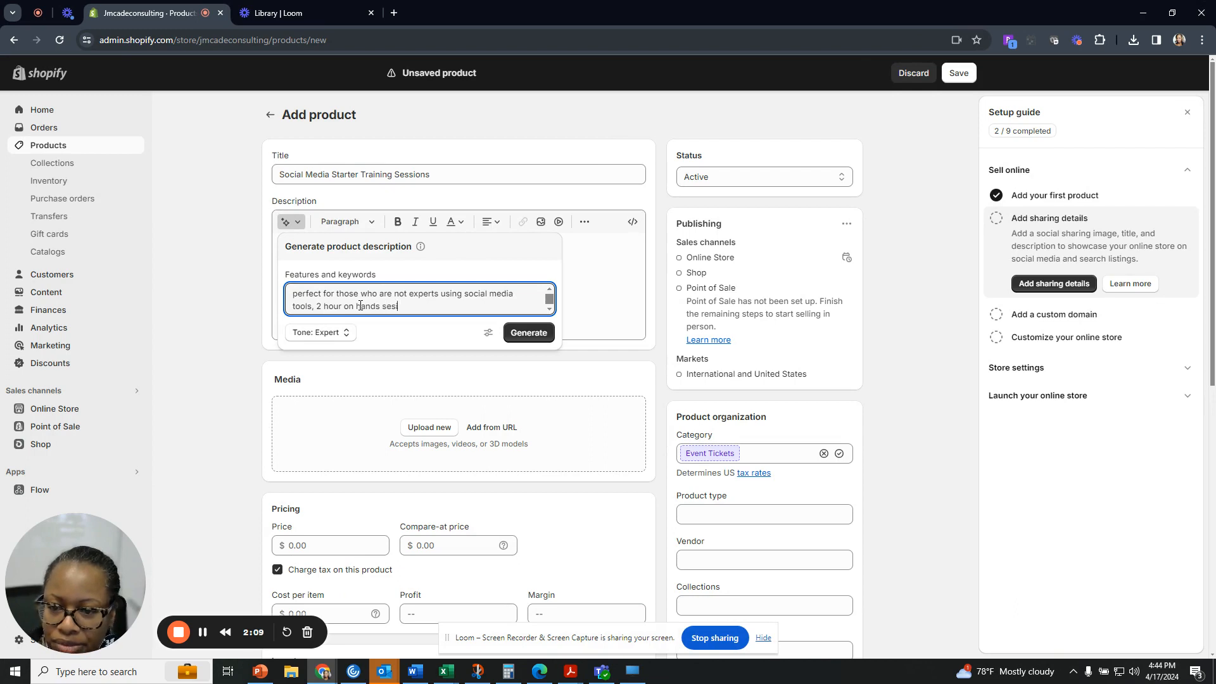
text(on where we )
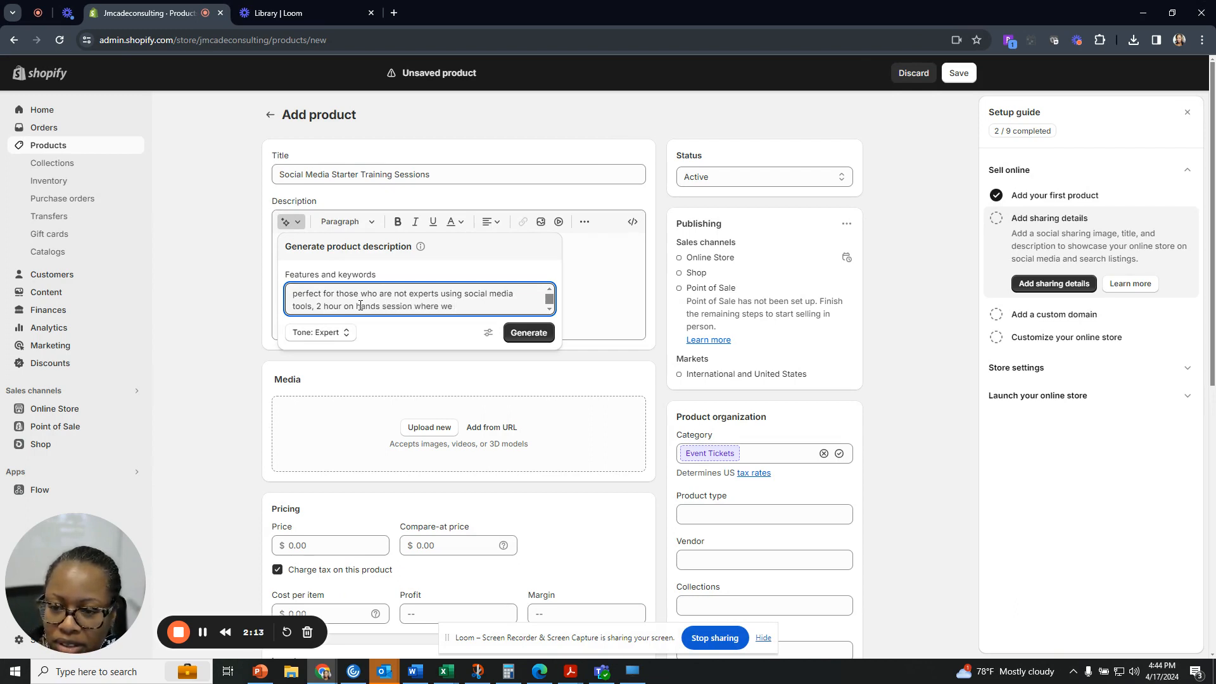
text(walk through )
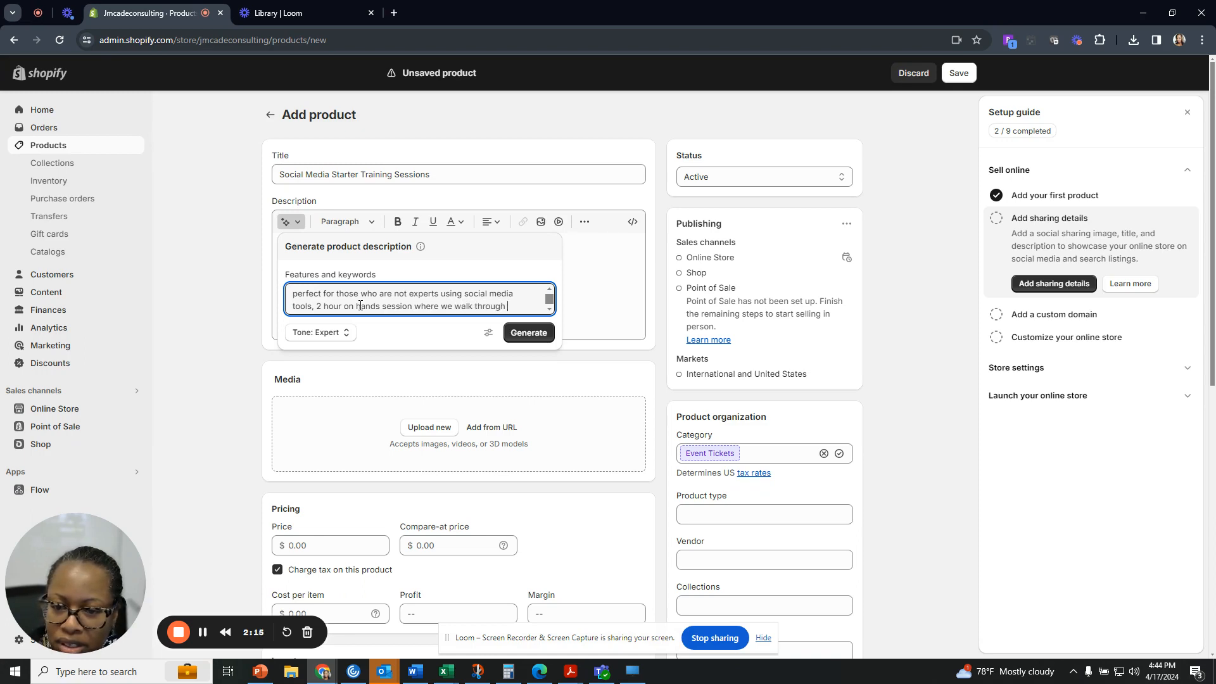
text(how to set up )
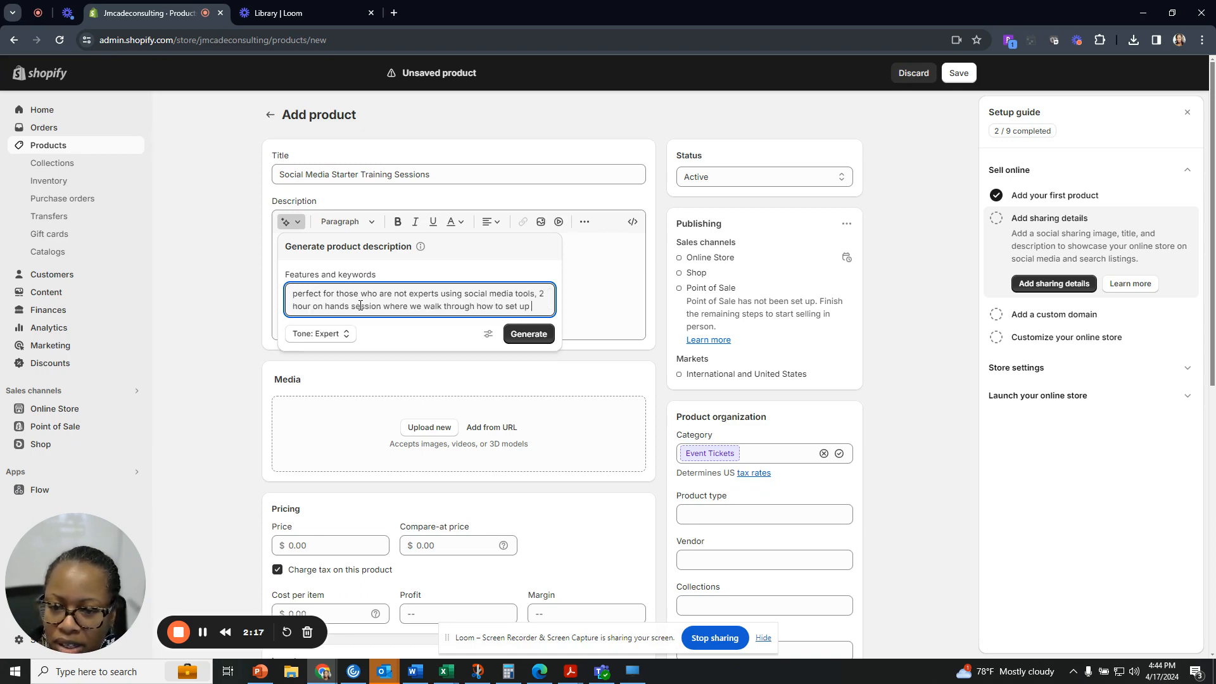
text(posts, a)
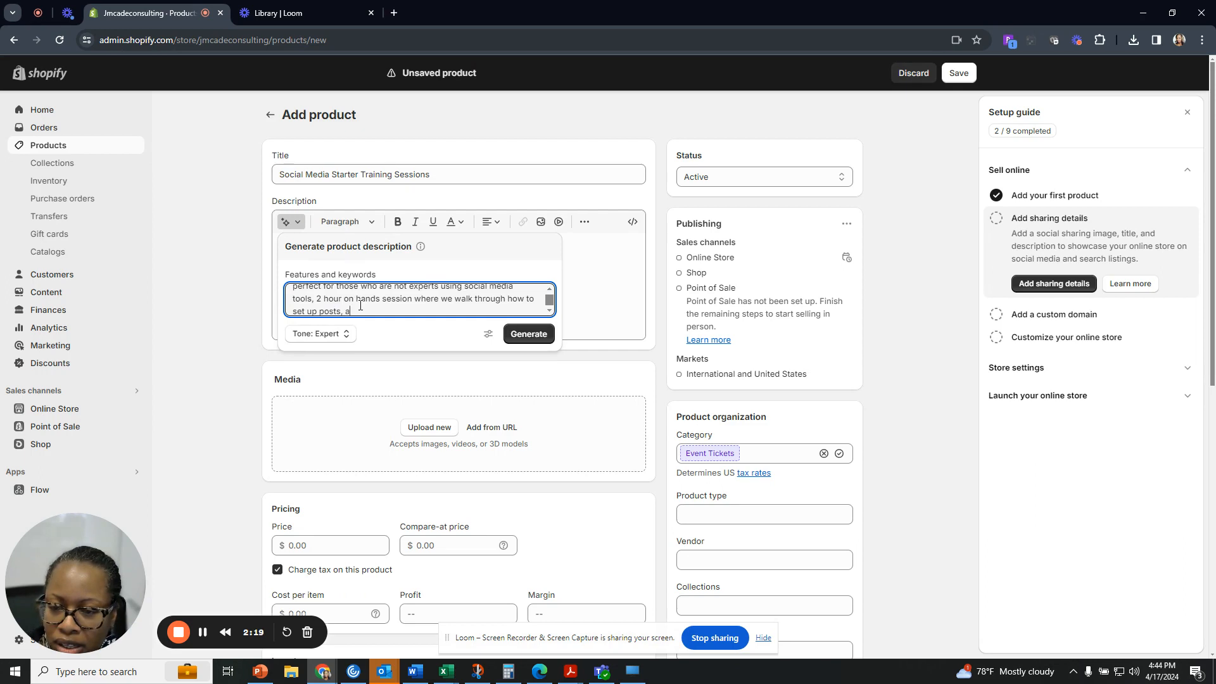
key(BackSpace)
key(BackSpace)
key(BackSpace)
text(and other asset)
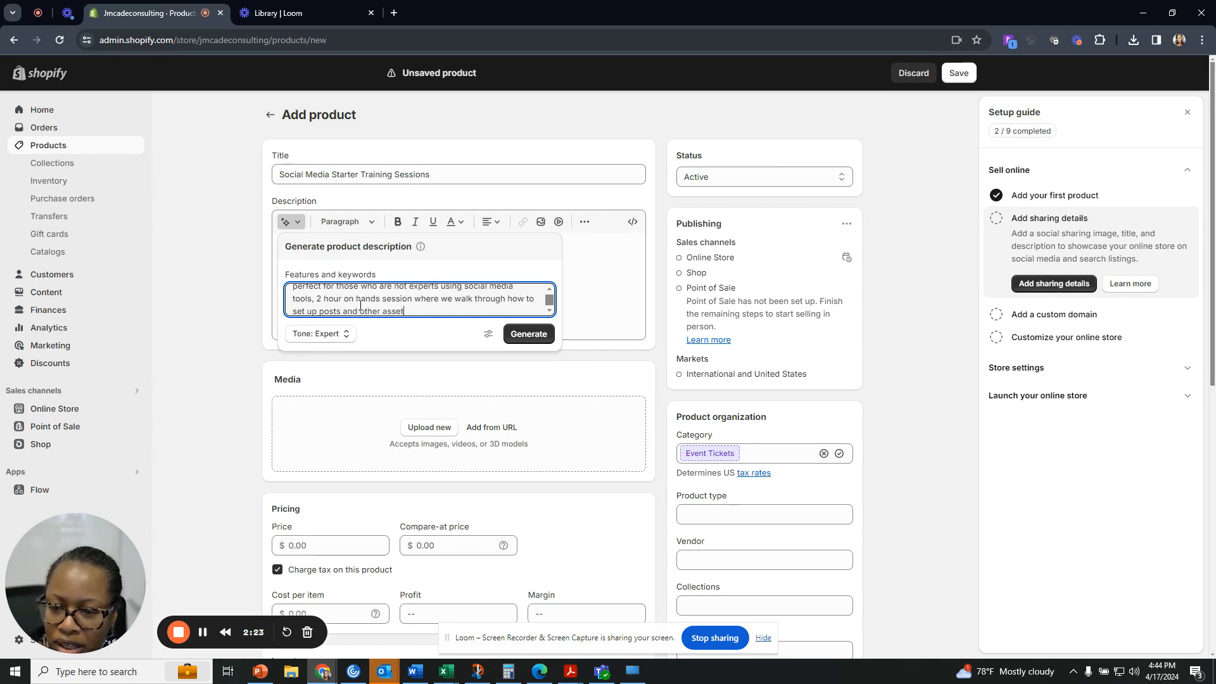
text(s.)
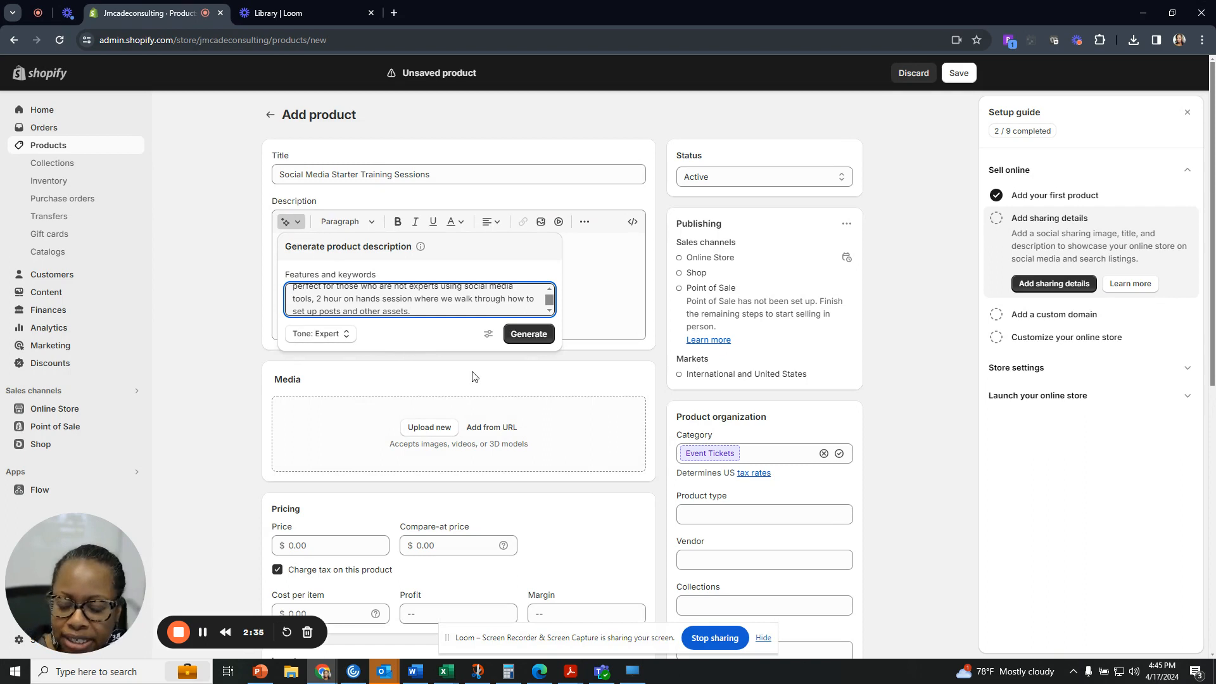
Generate the description from the keywords and keep the suggested paragraph.
click(529, 334)
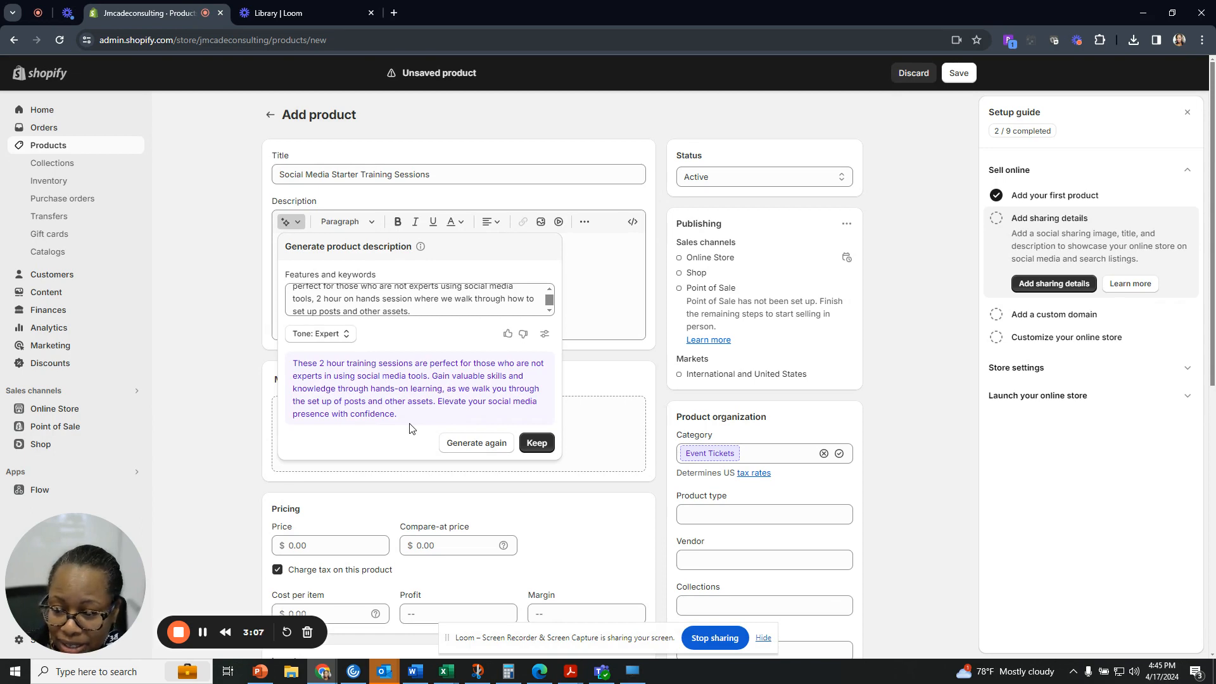
click(537, 443)
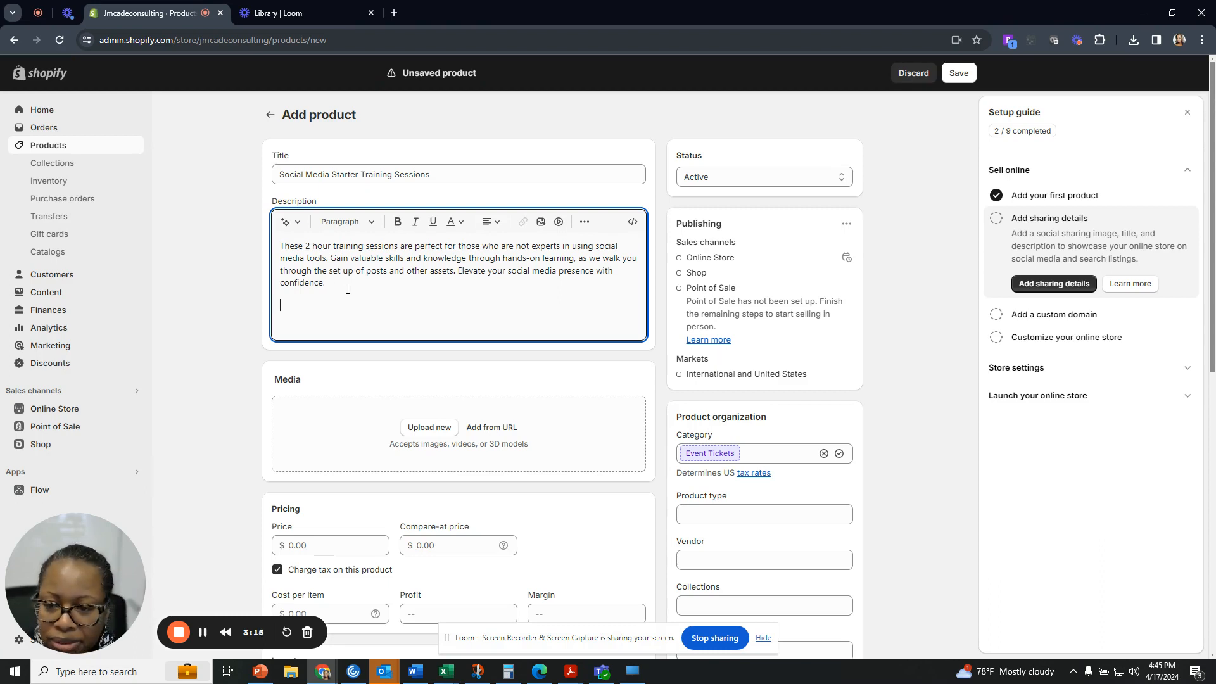
Add the line 'Examples of what to cover:' below the generated description.
key(Return)
text(E)
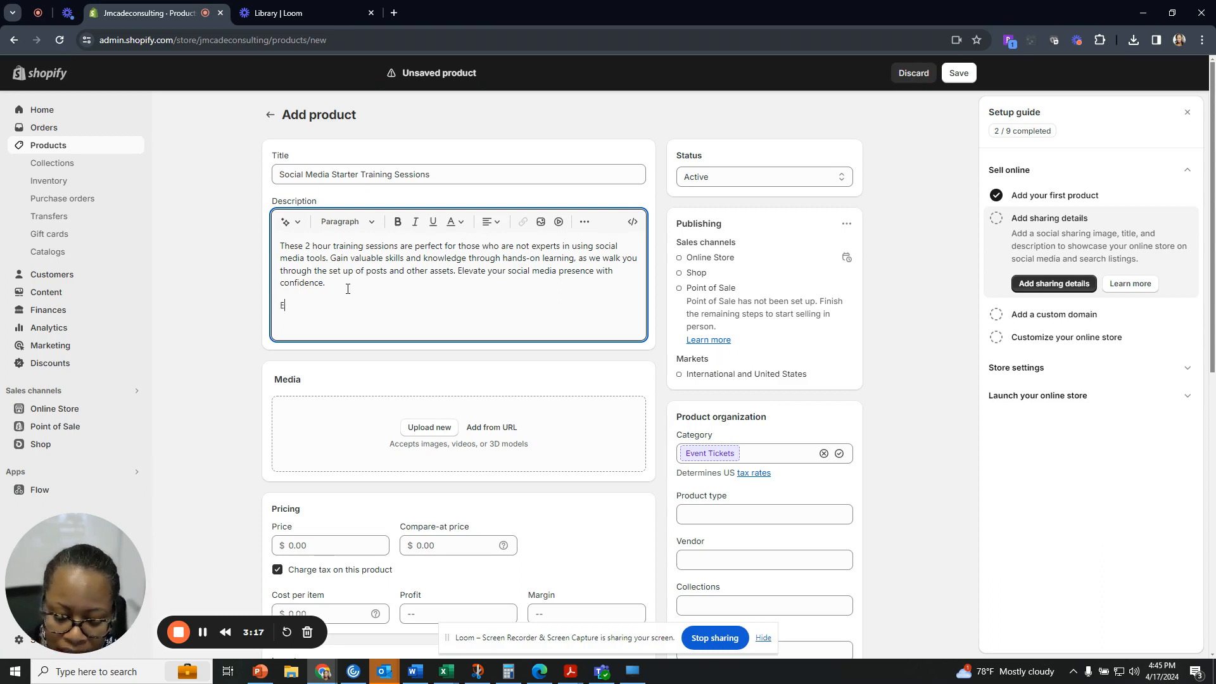
text(xamples of )
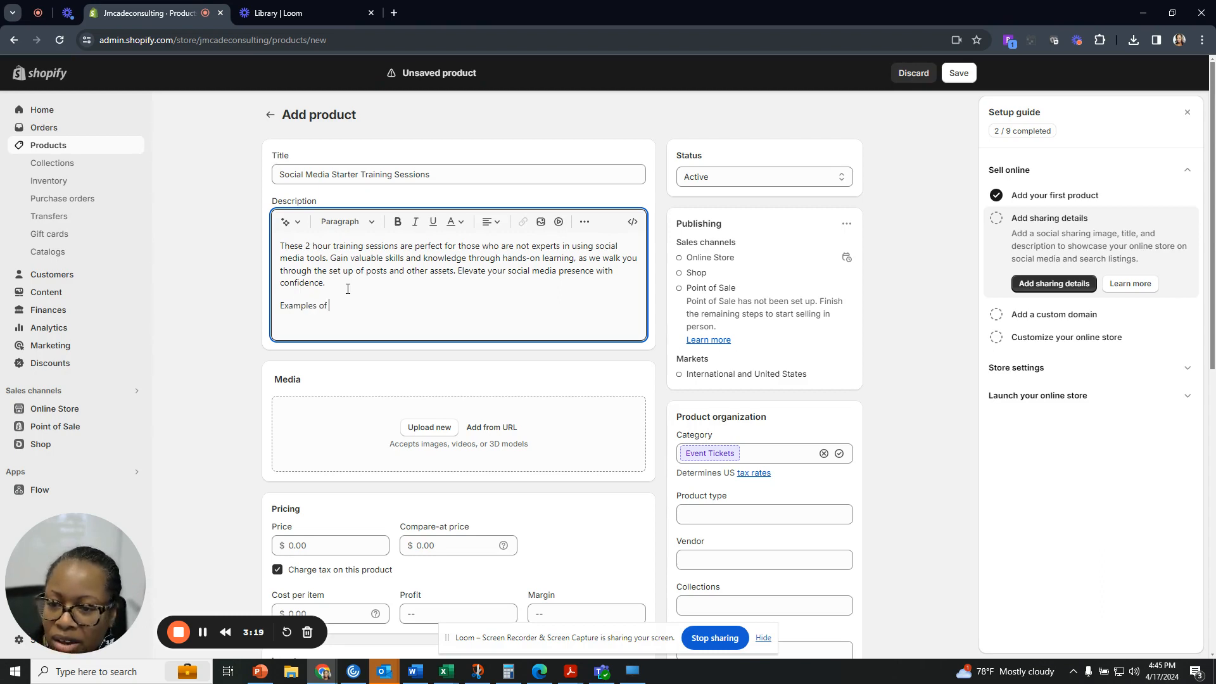
text(what to cover)
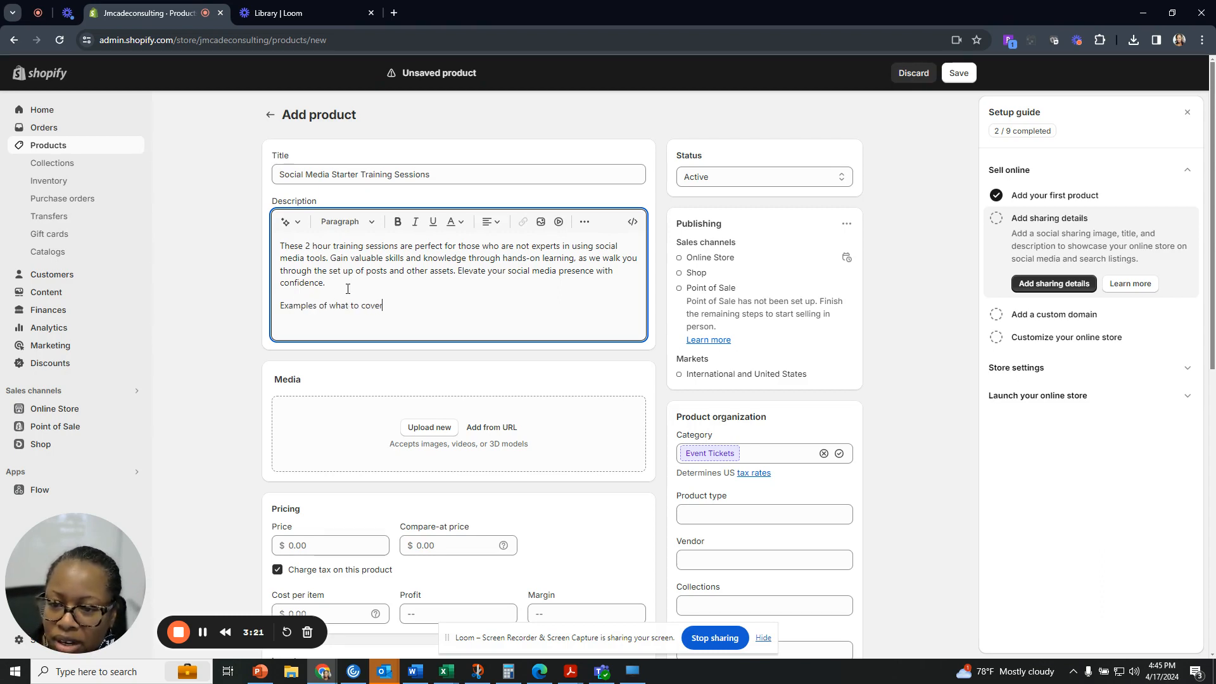
text(:)
key(Return)
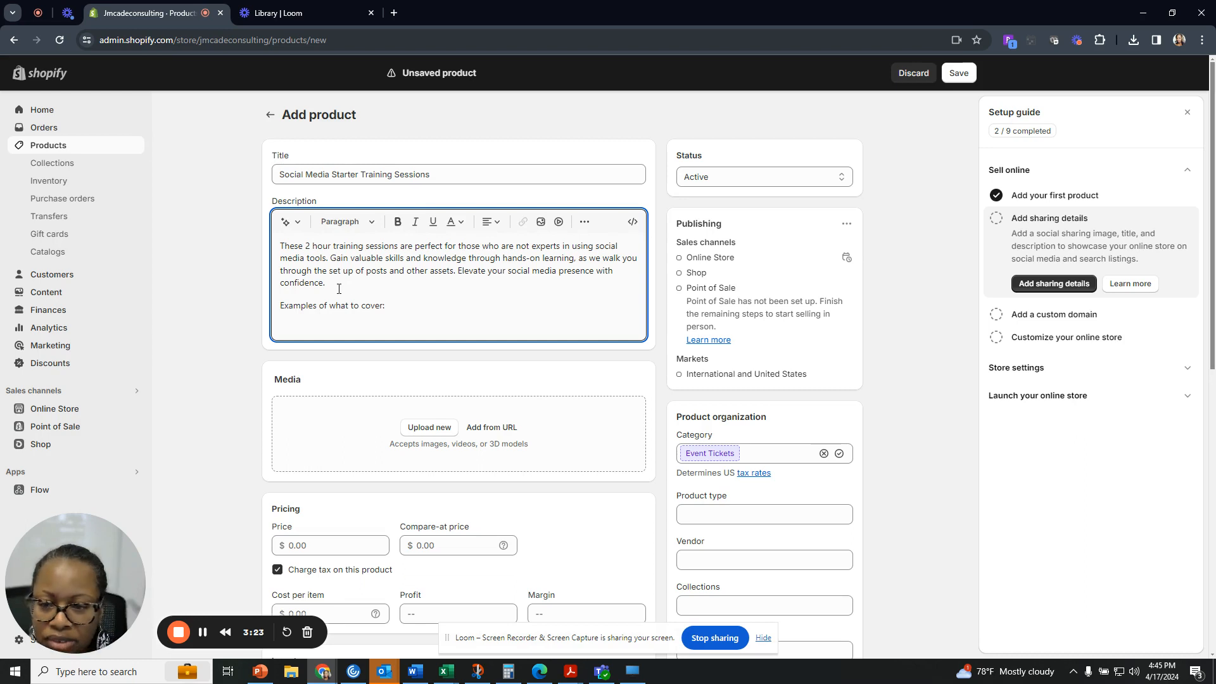
Check the Paragraph, Color and Align menus without changes, then reveal the extra formatting tools.
click(373, 226)
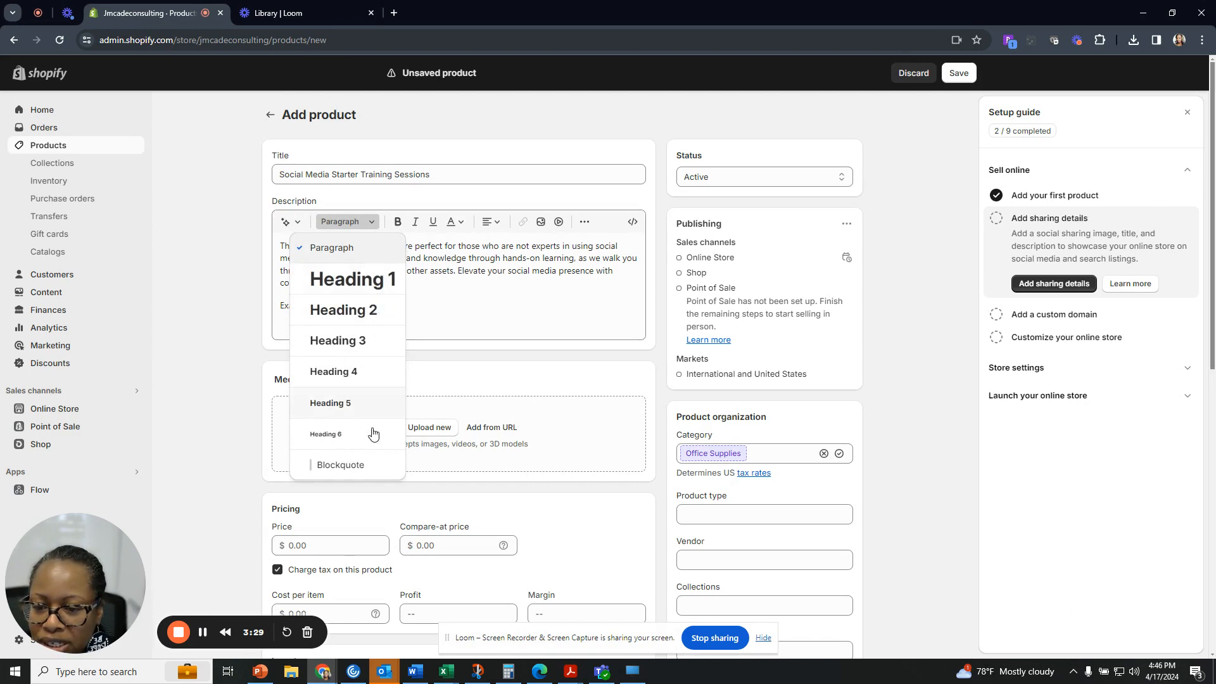
click(374, 229)
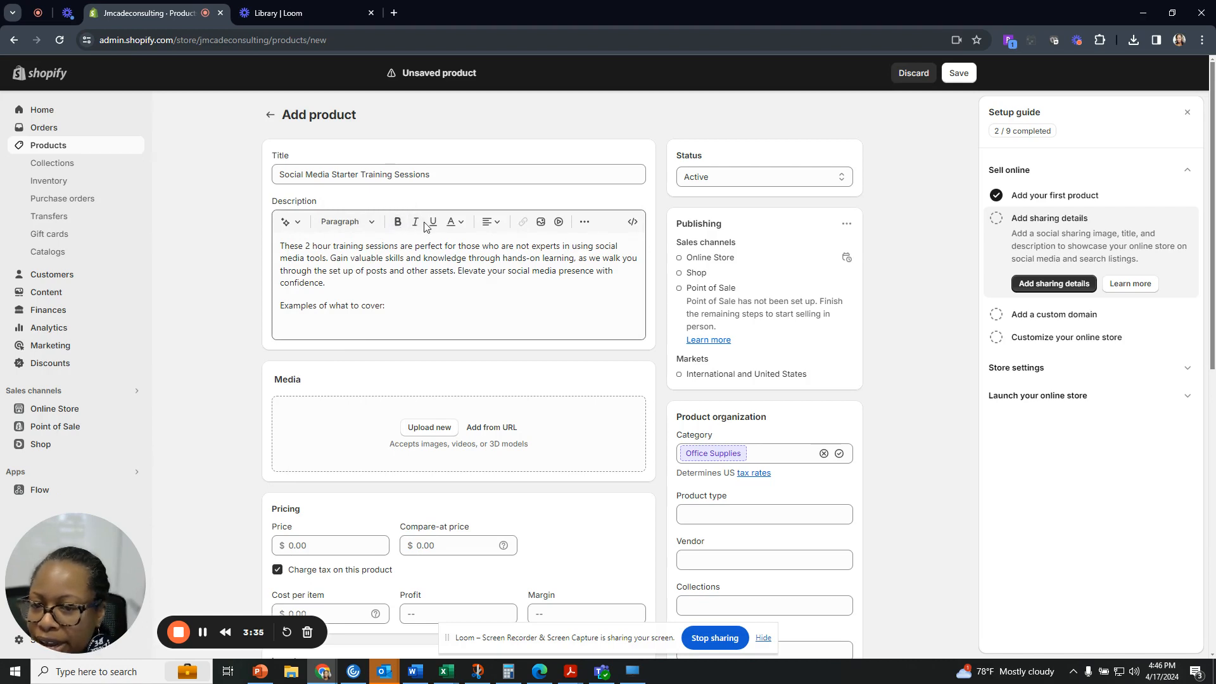
click(461, 223)
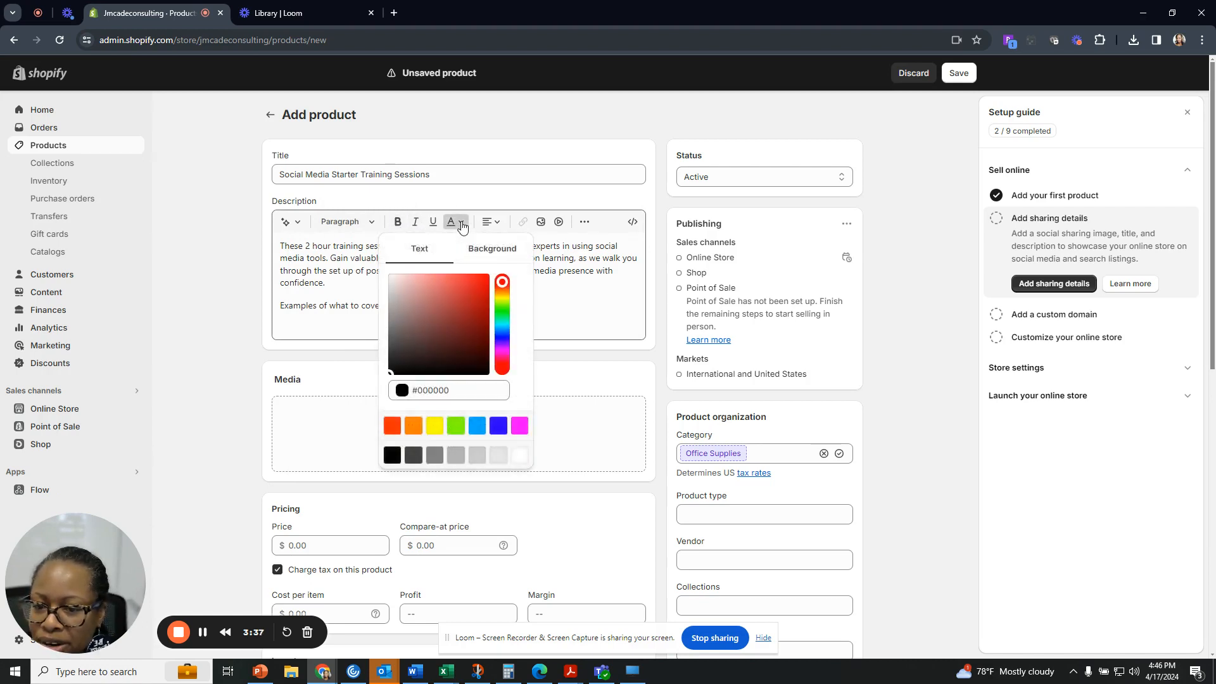
click(461, 223)
click(497, 223)
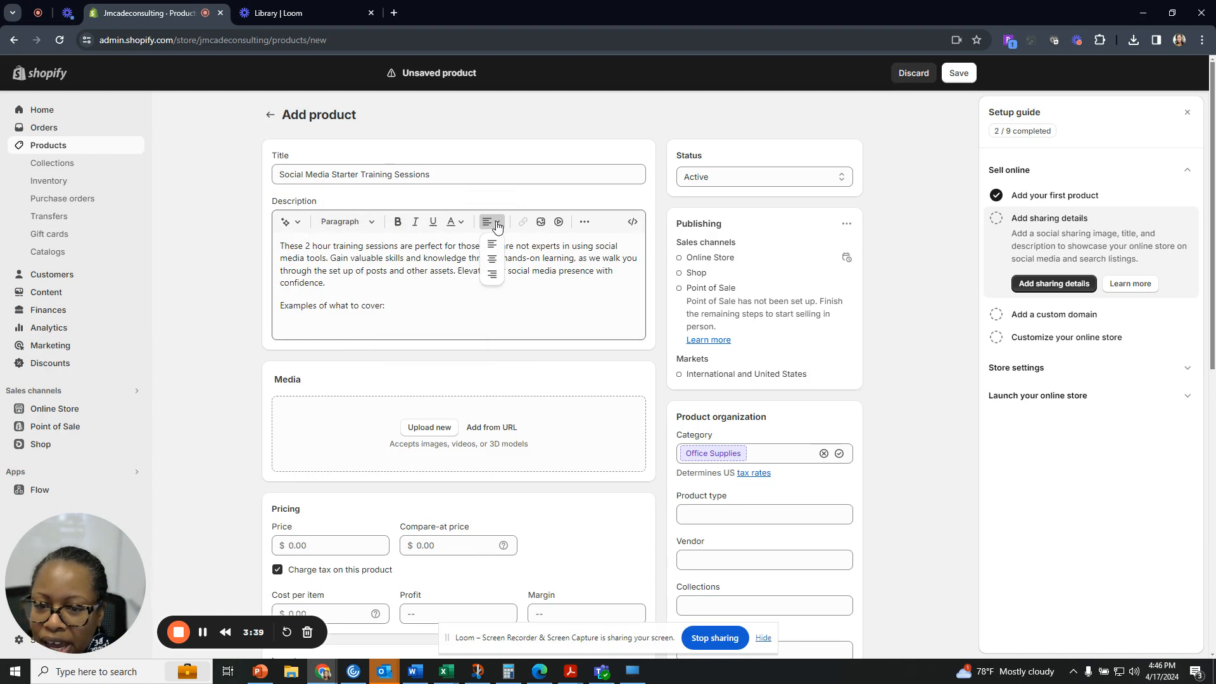
click(496, 223)
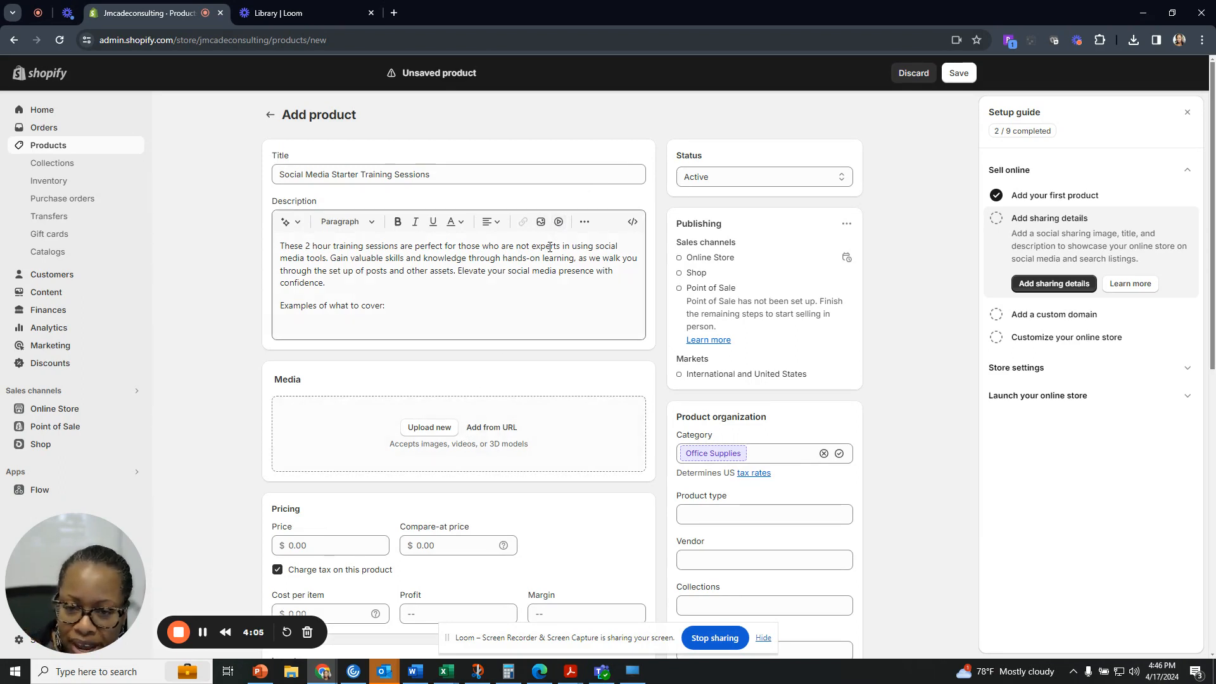
click(584, 224)
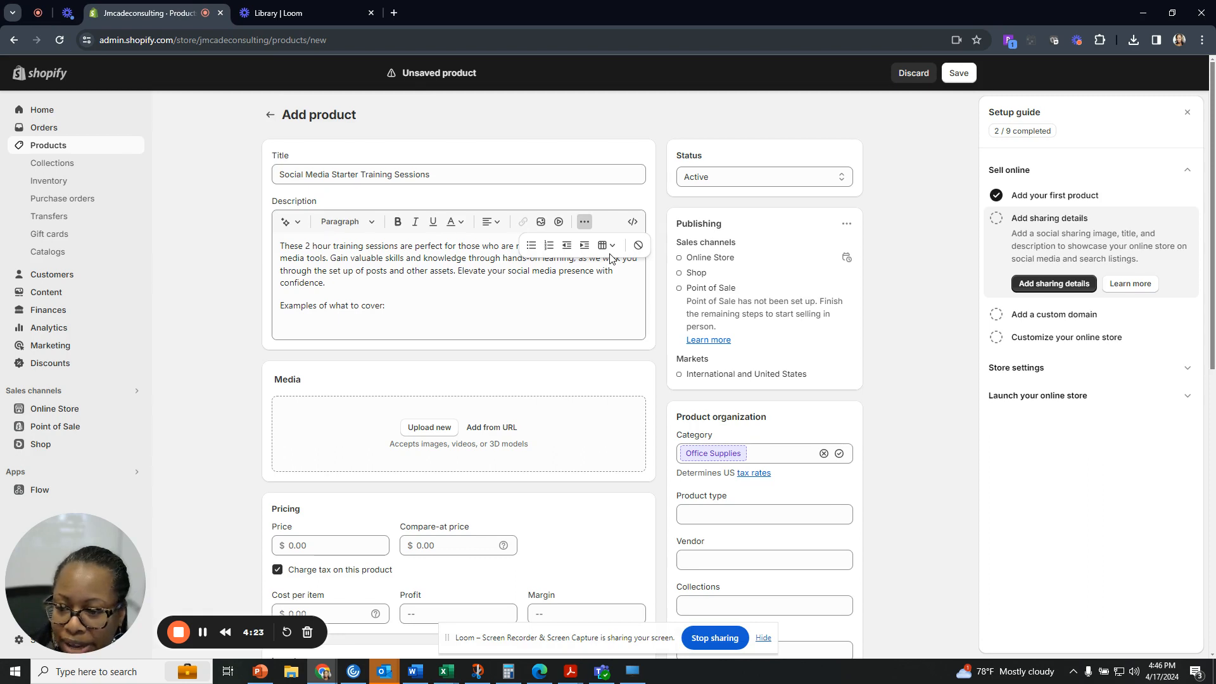
Add bullets: FB cover upload, Static posts, Story posts, Reels, Scheduler in meta business suite.
click(532, 247)
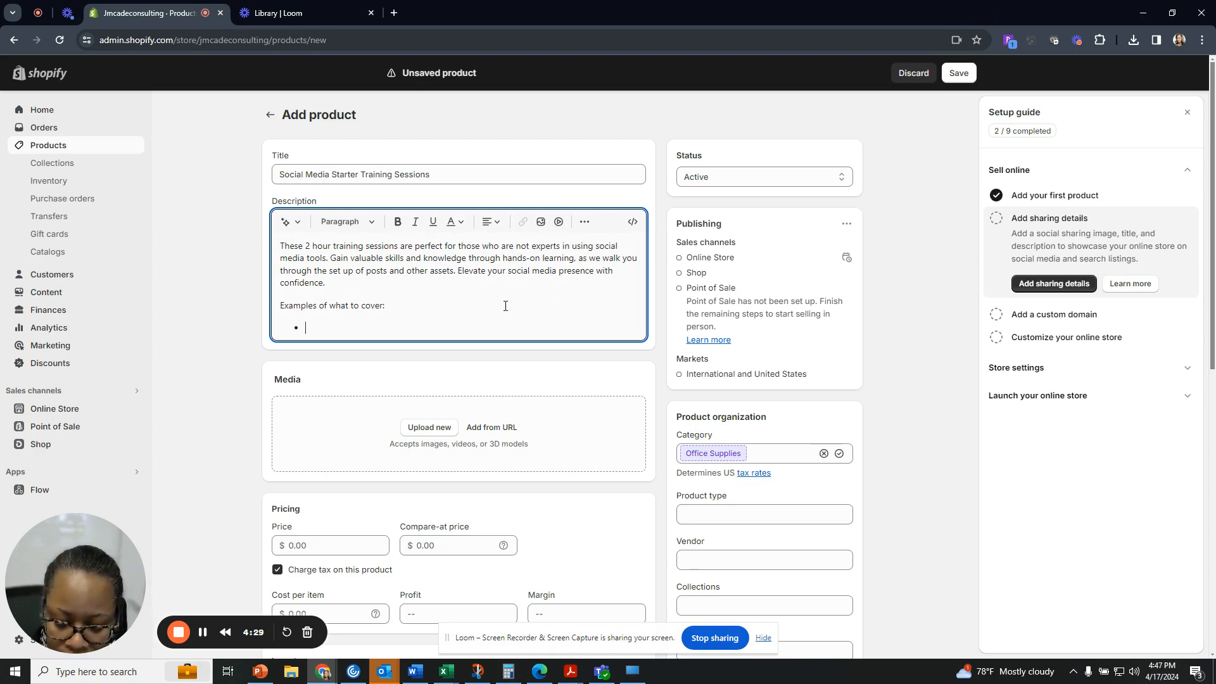
text(FB cove)
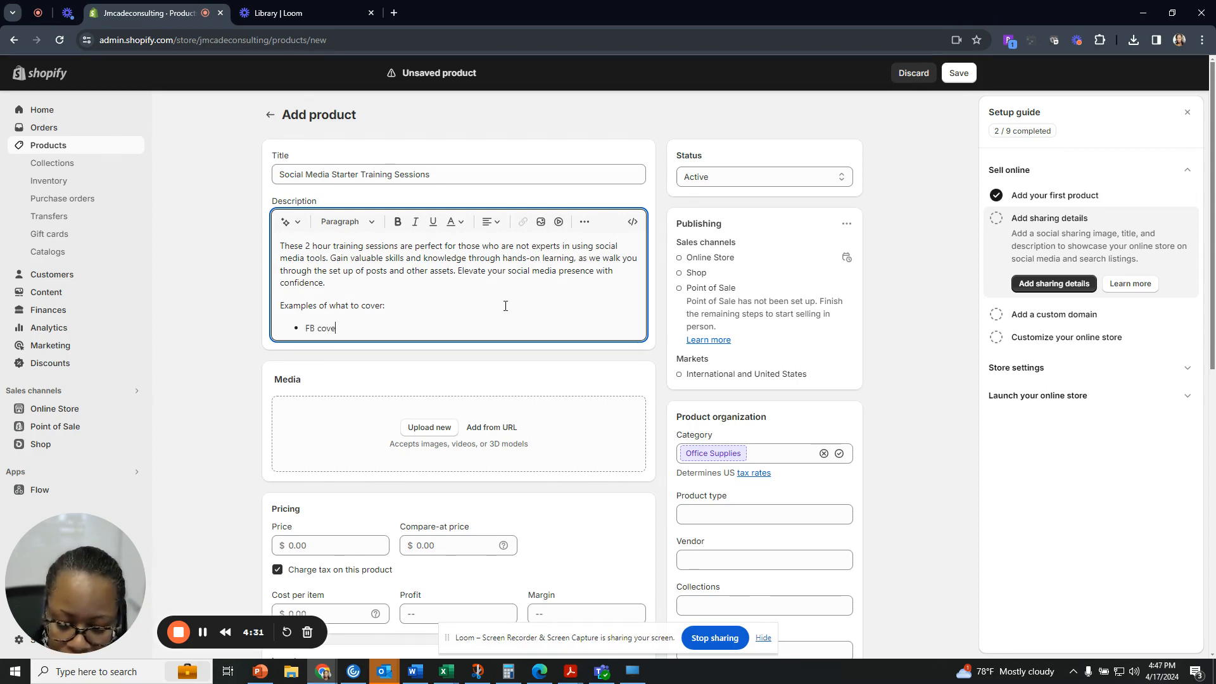
text(r up)
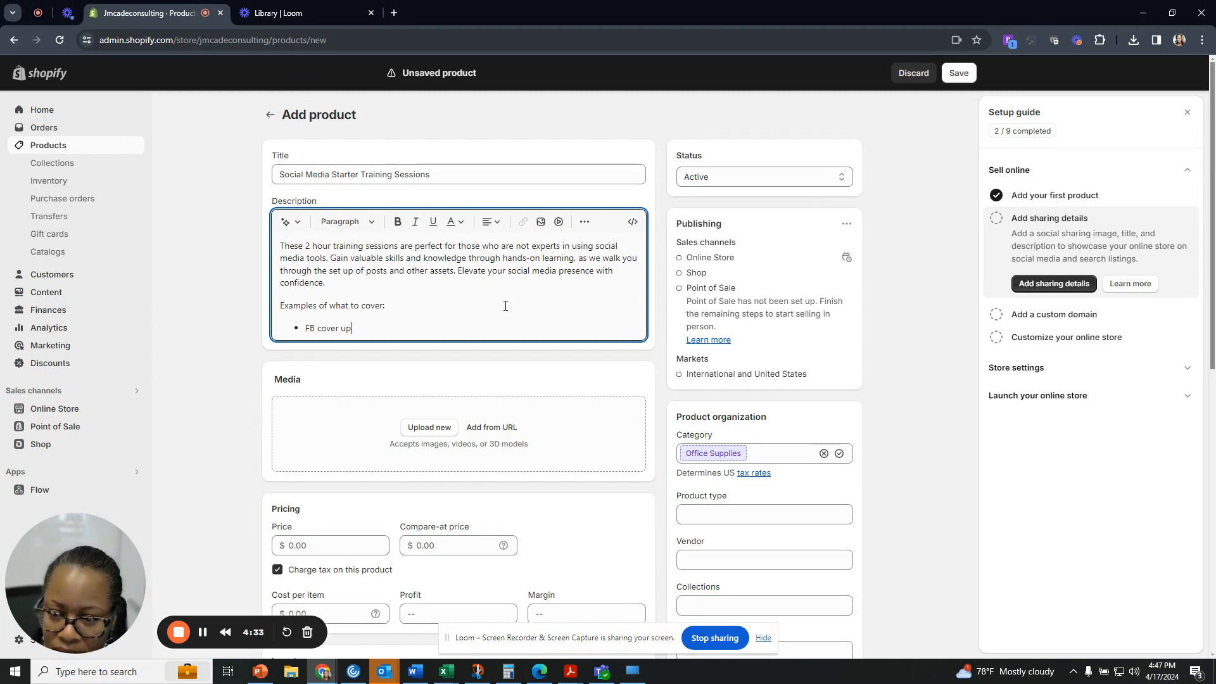
text(load)
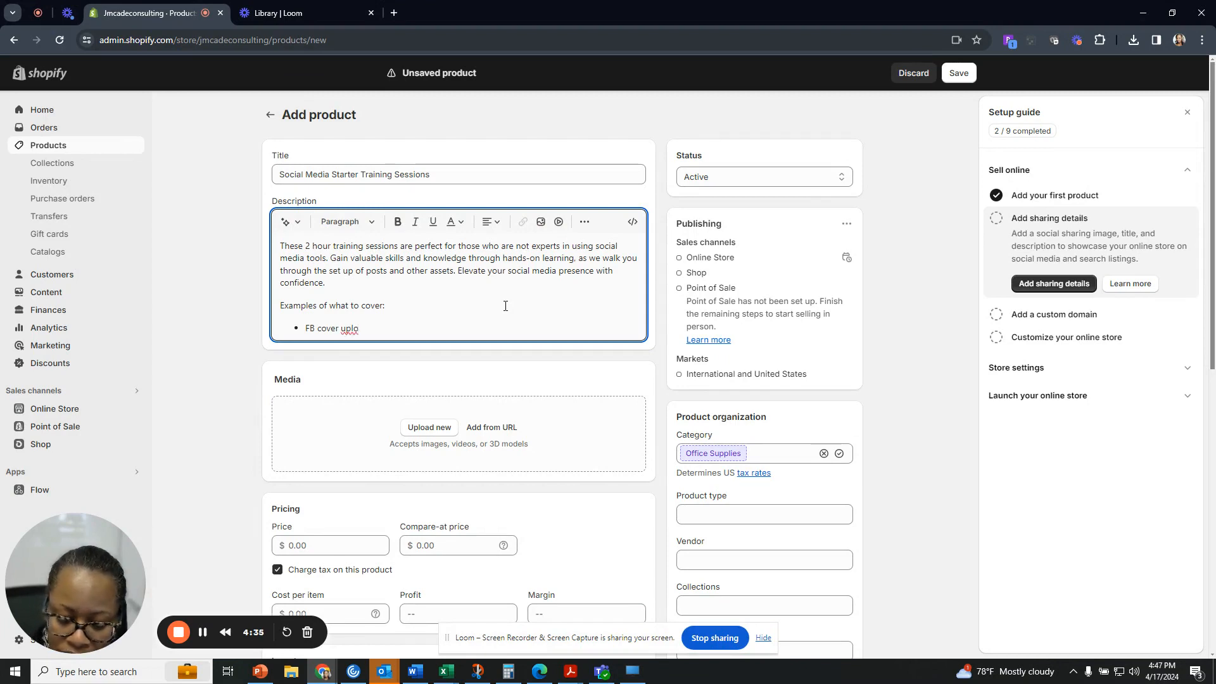
key(Return)
text(Static posts)
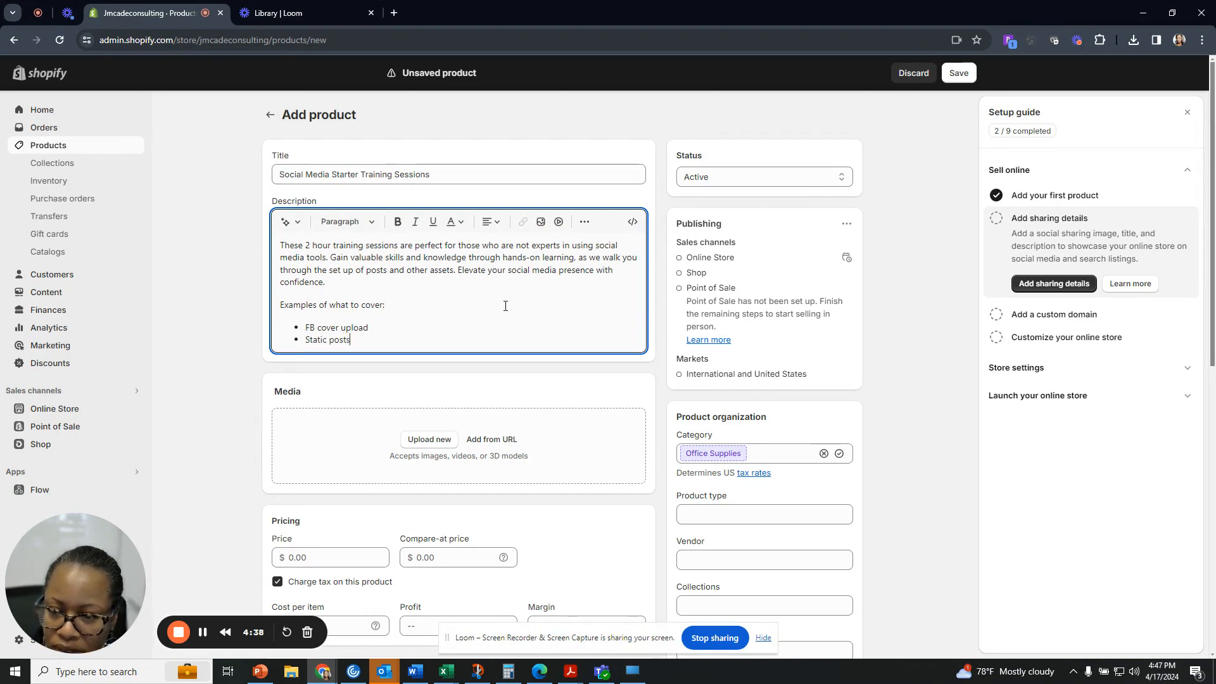
key(Return)
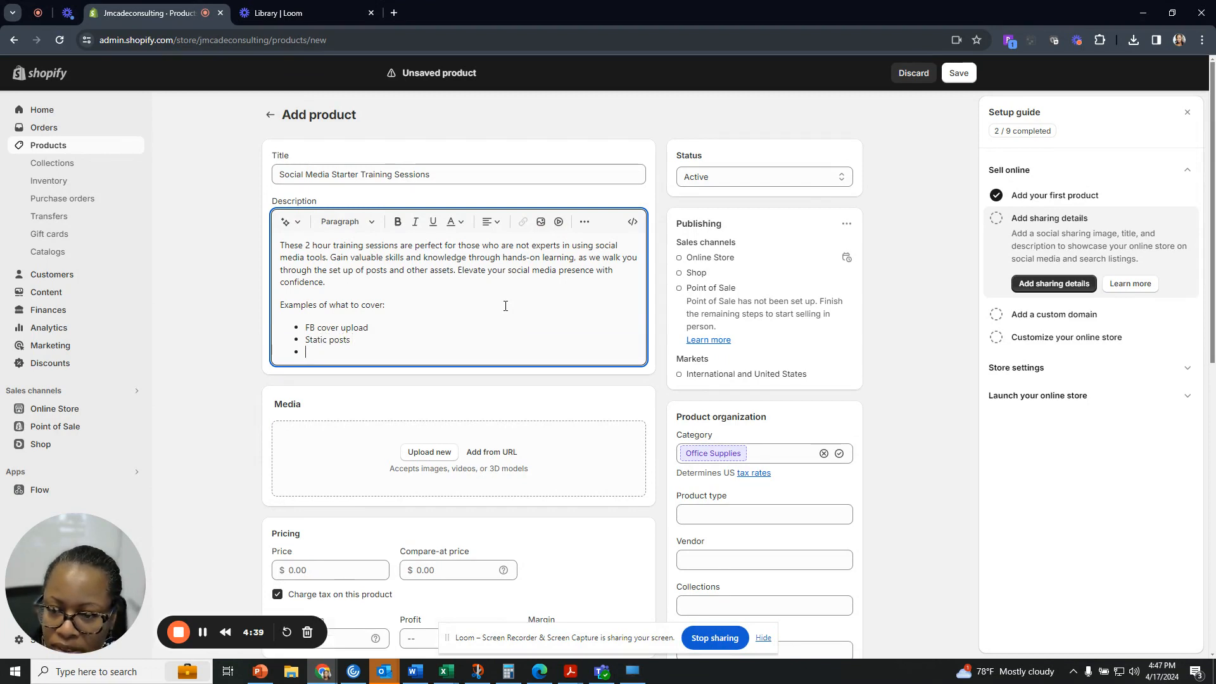
text(S)
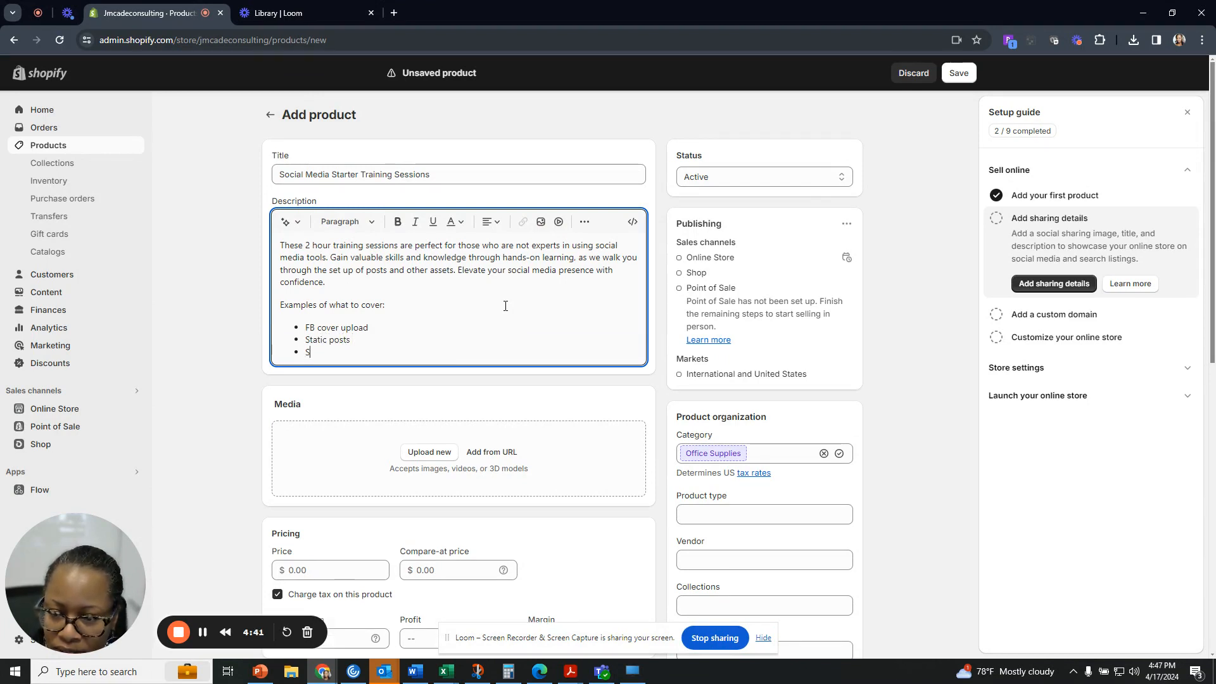
text(tory ip)
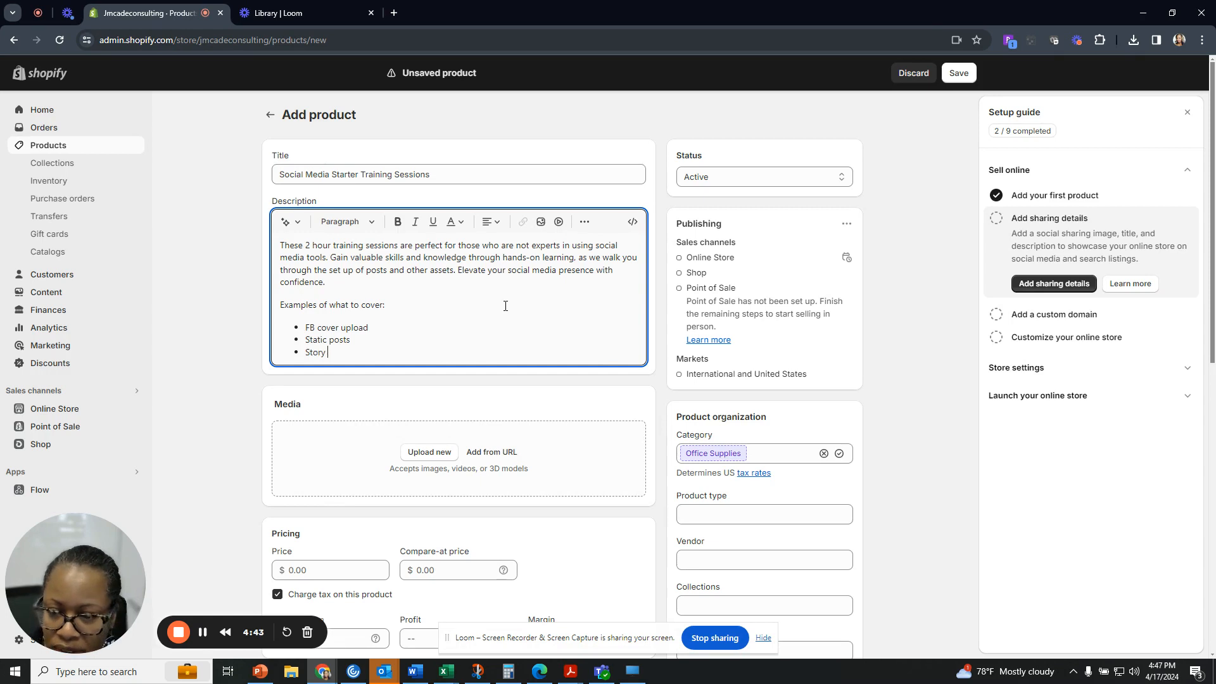
key(BackSpace)
key(BackSpace)
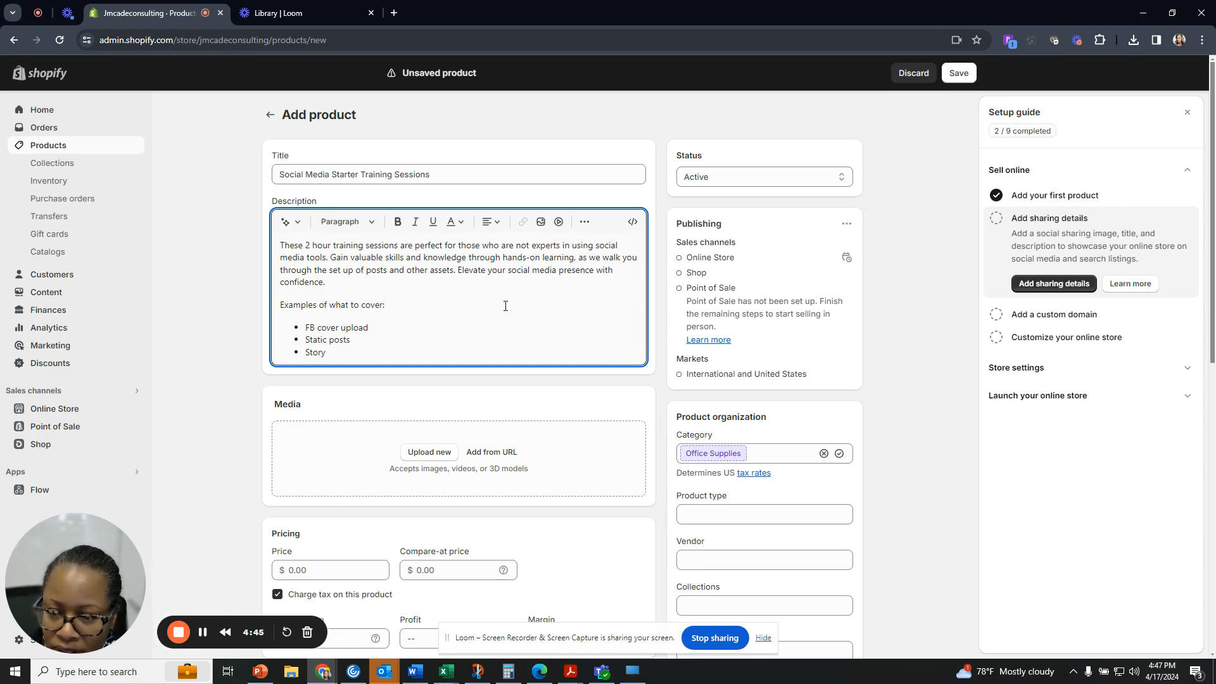
text(posts)
key(Return)
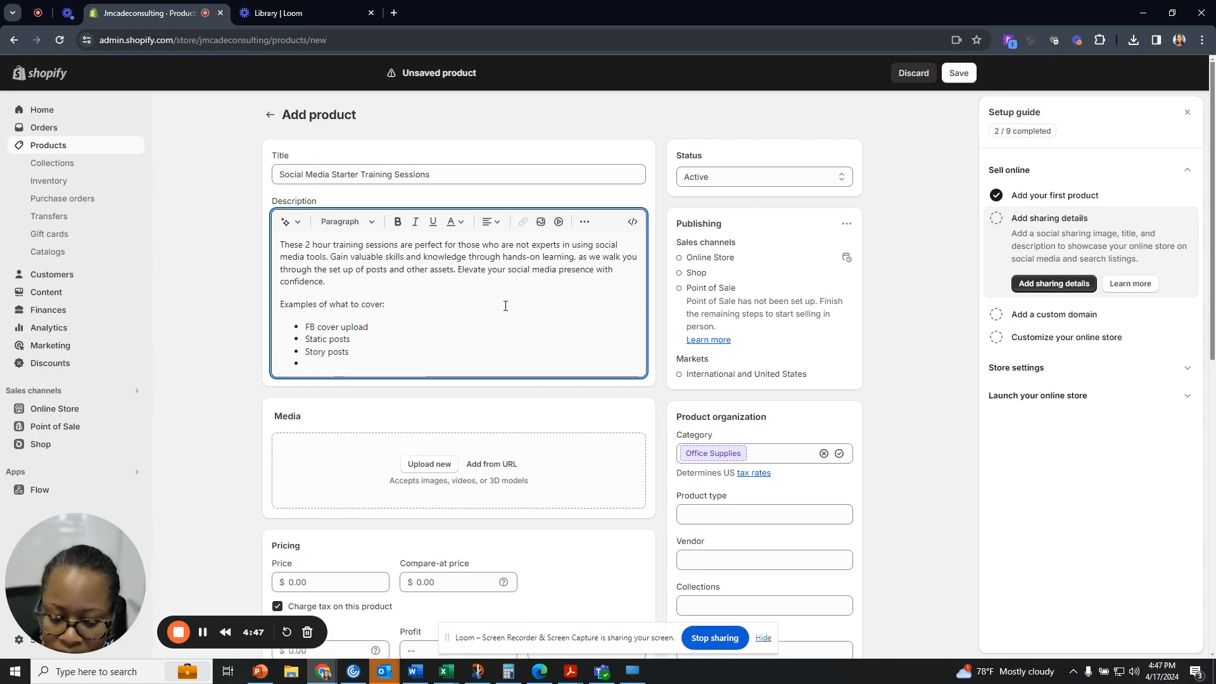
text(Reels)
key(Return)
text(Sc)
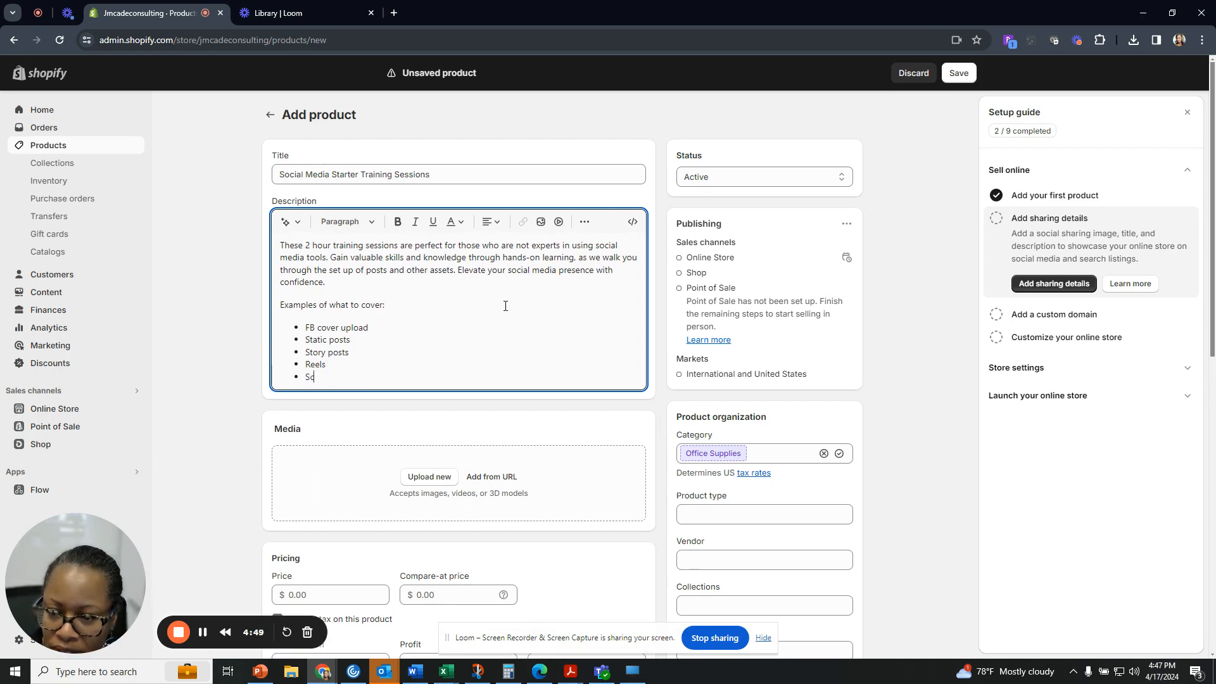
text(heduler )
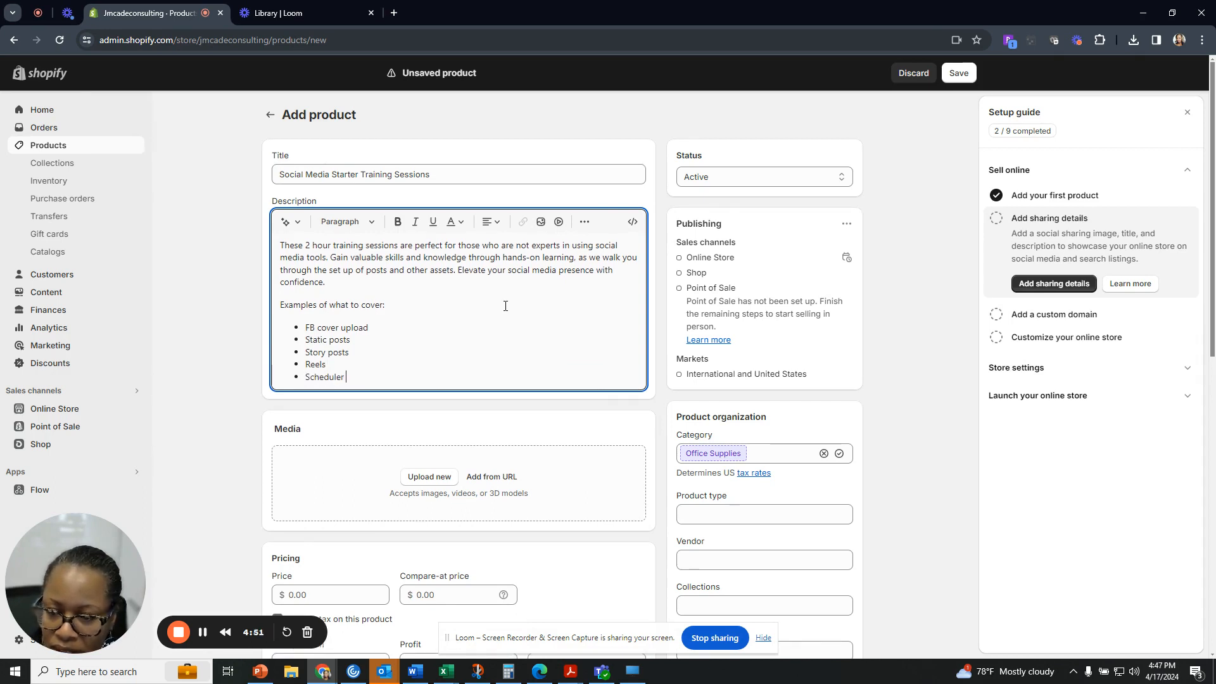
text(in )
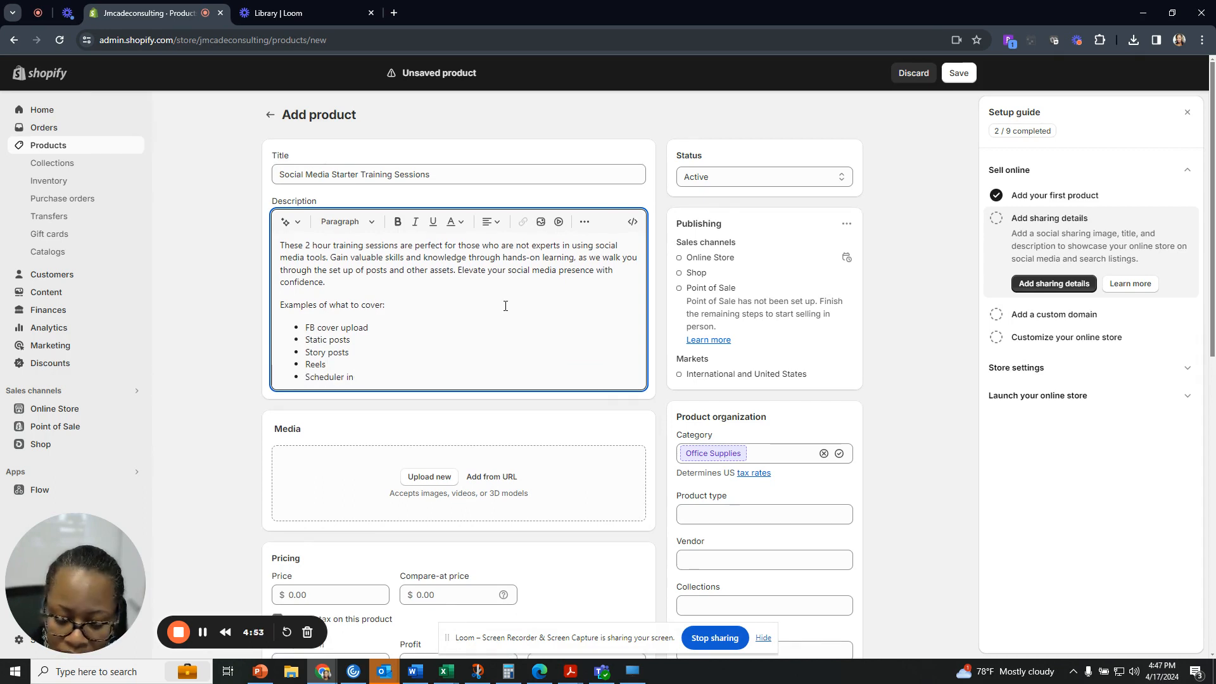
text(meta busine)
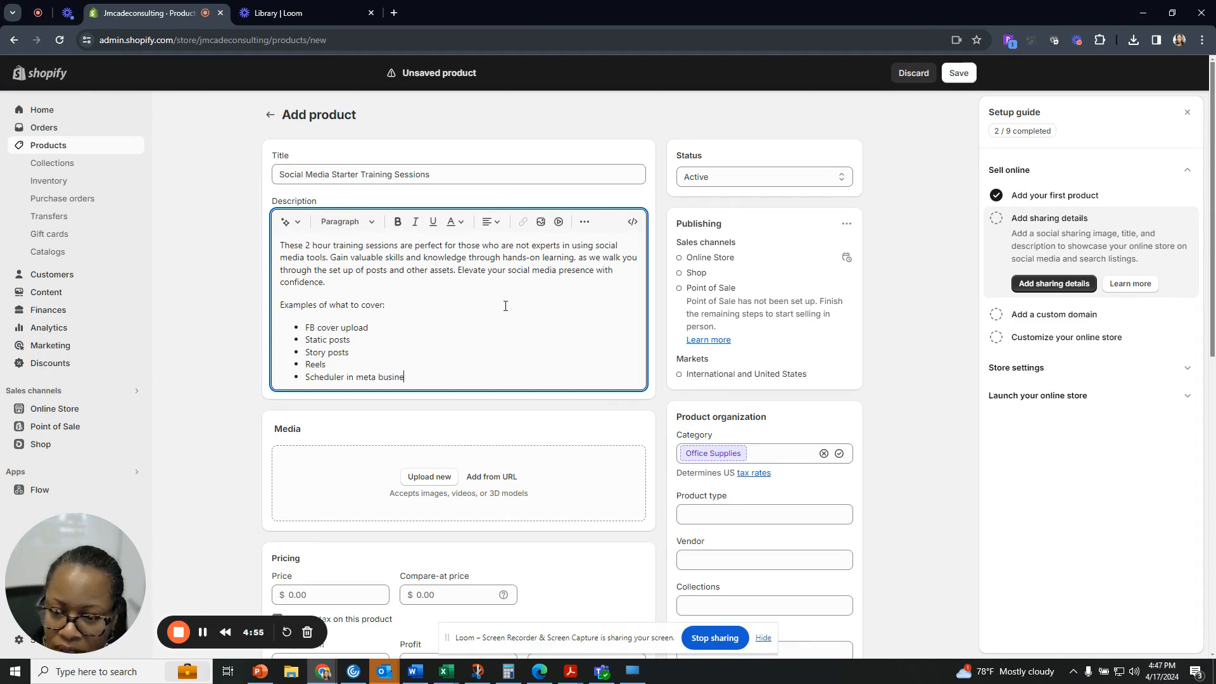
text(ss suite)
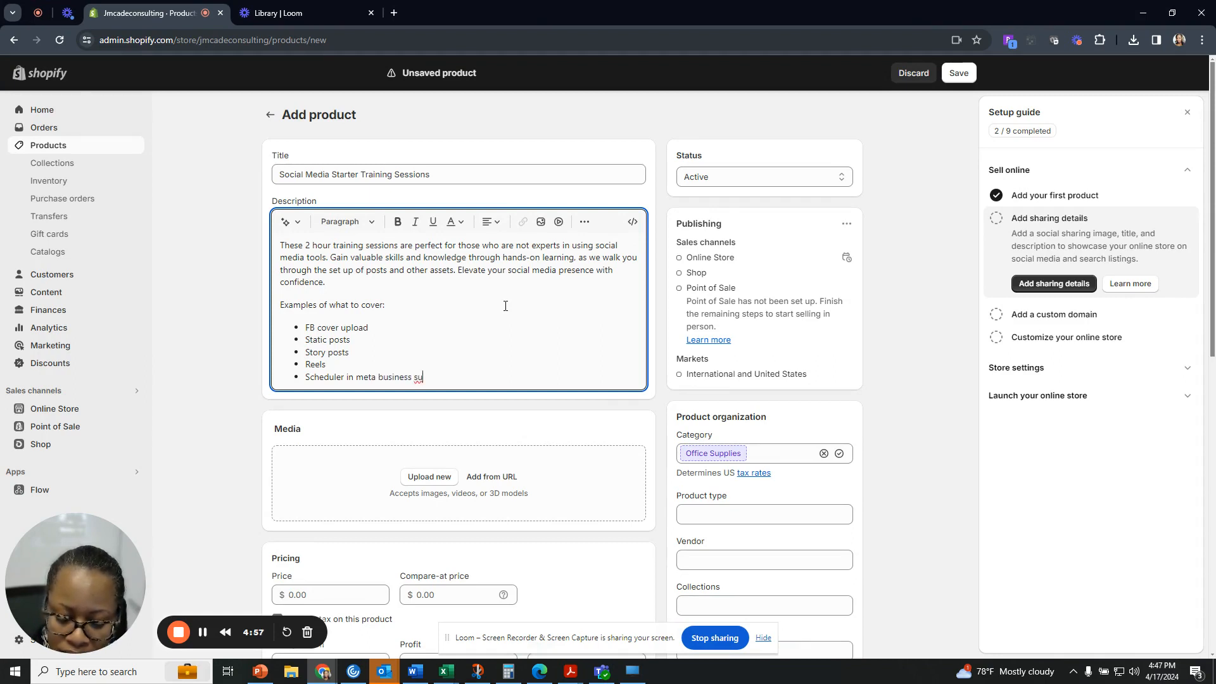
Add a closing sentence about other tasks needed to feel secure with a solid strategy set up.
key(Return)
key(Return)
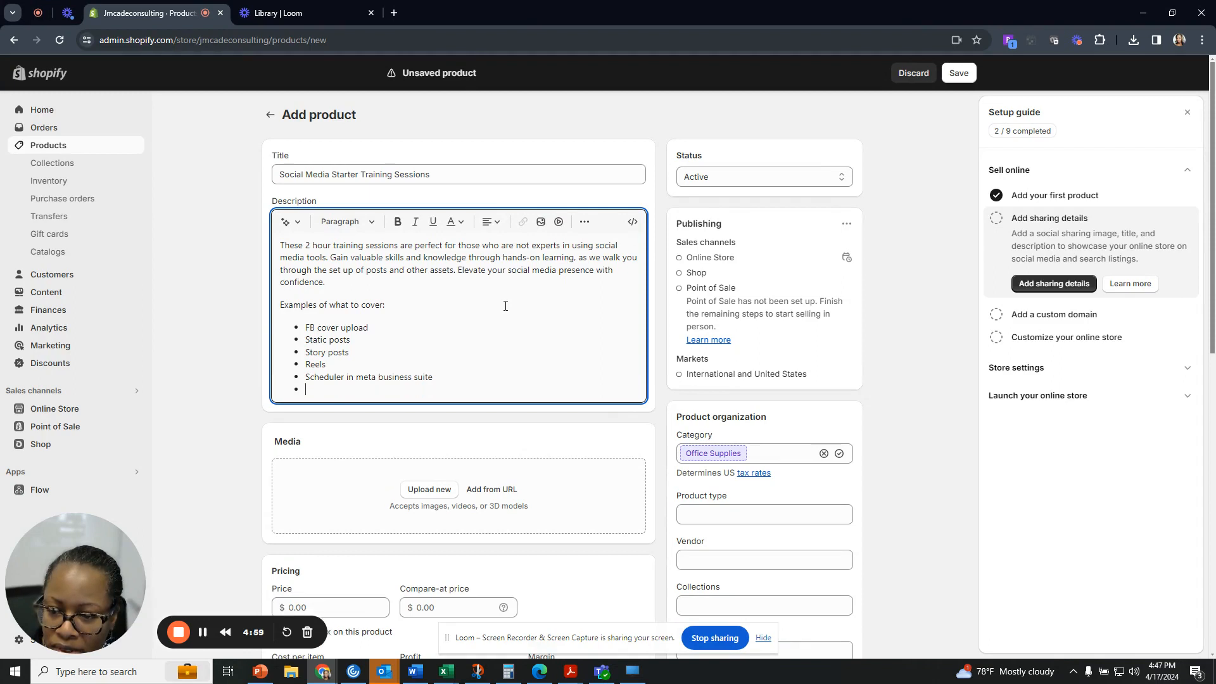
text(And)
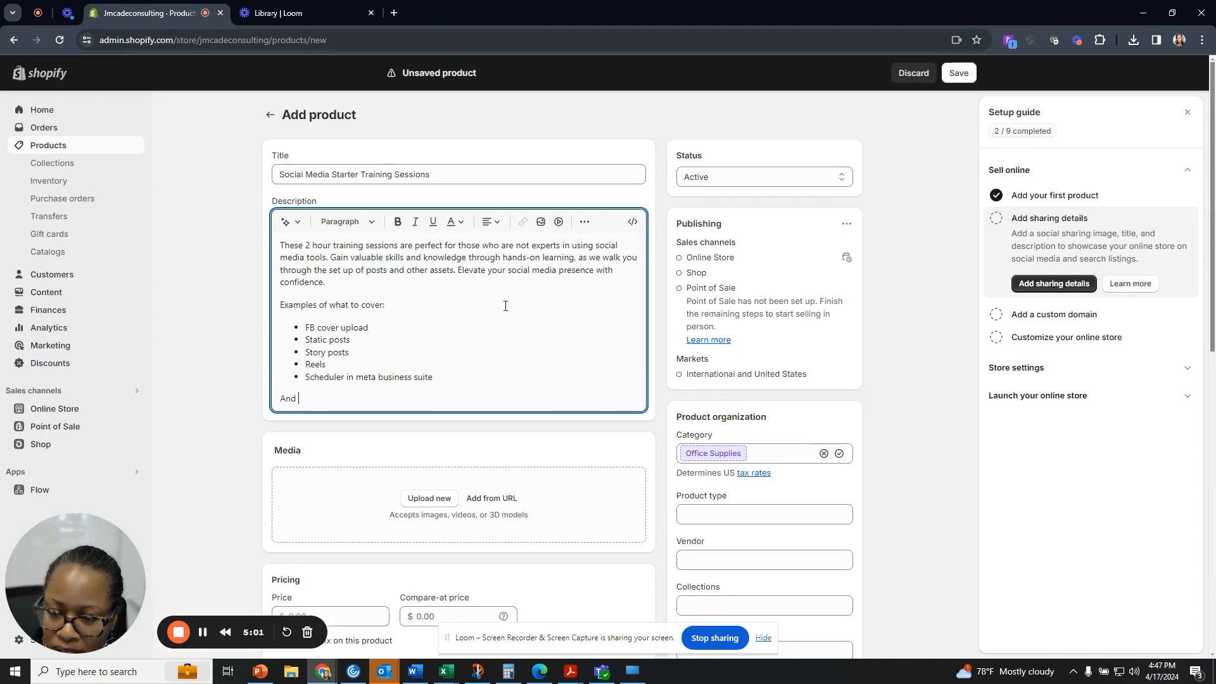
text( other items you)
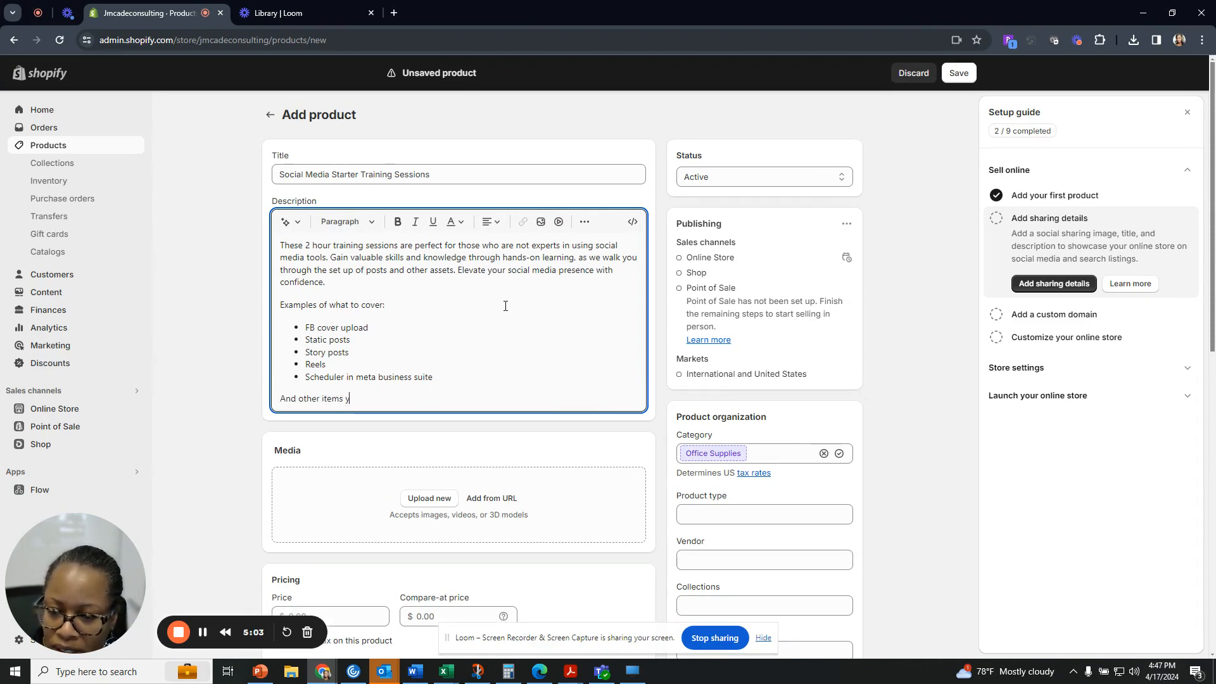
key(BackSpace)
key(BackSpace)
key(BackSpace)
key(BackSpace)
key(BackSpace)
key(BackSpace)
key(BackSpace)
key(BackSpace)
key(BackSpace)
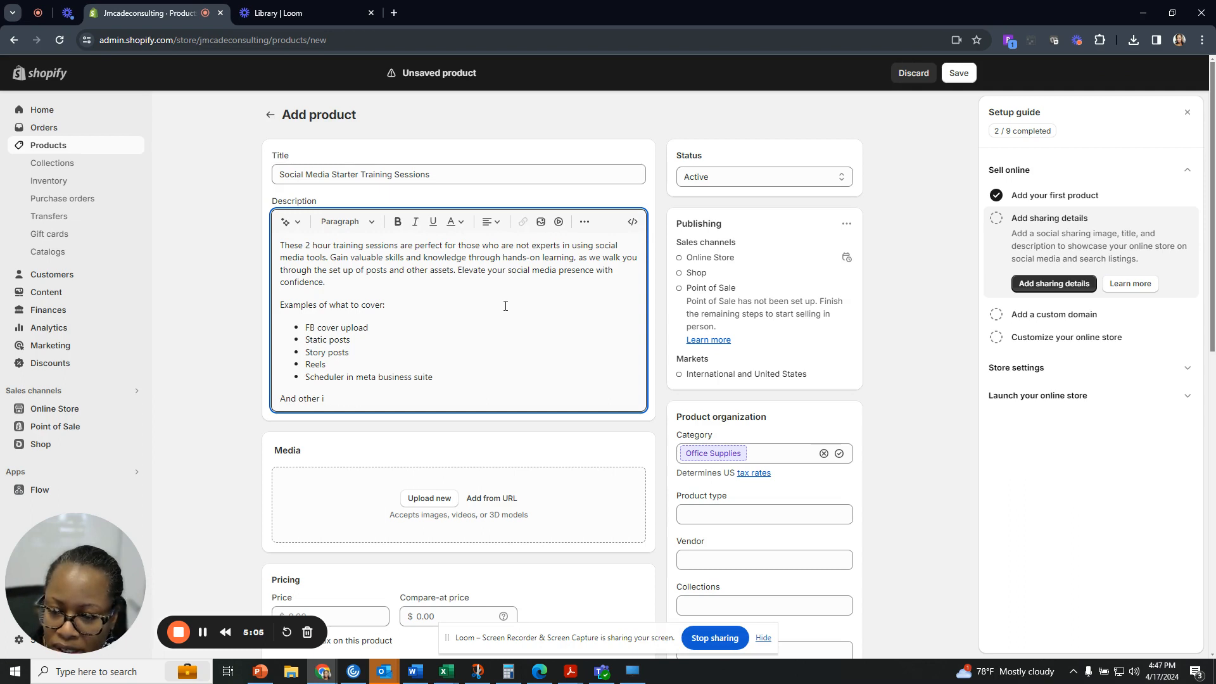
text(tas)
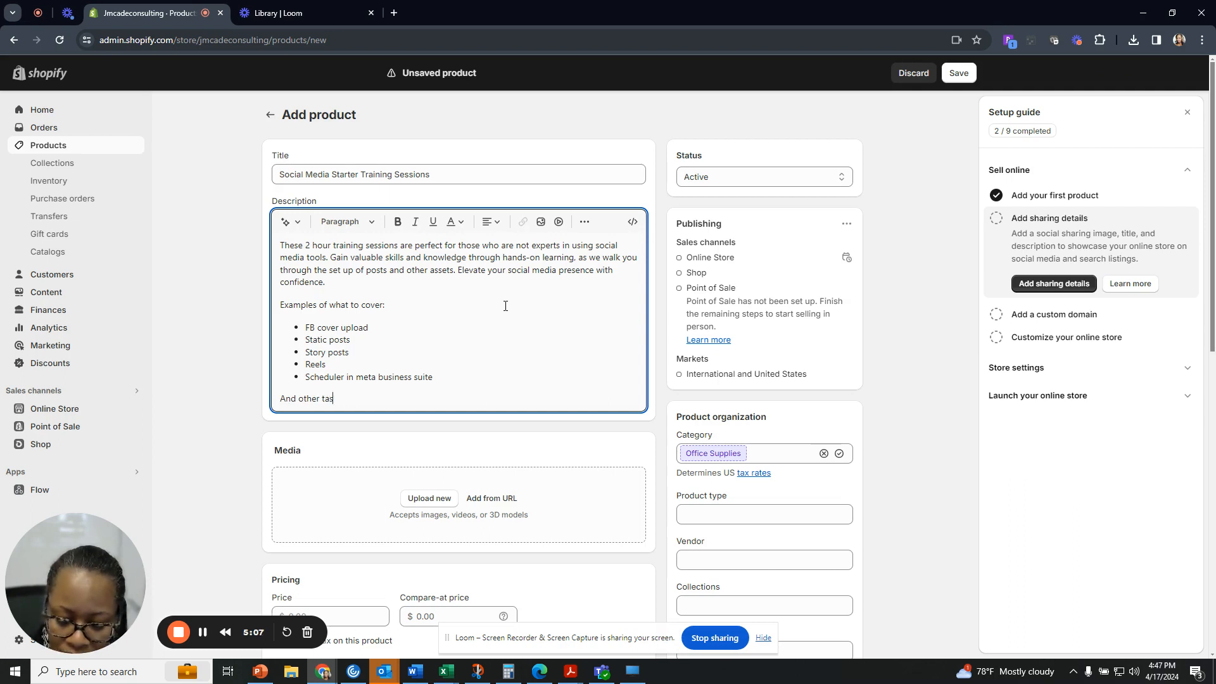
text(ks you need to feed)
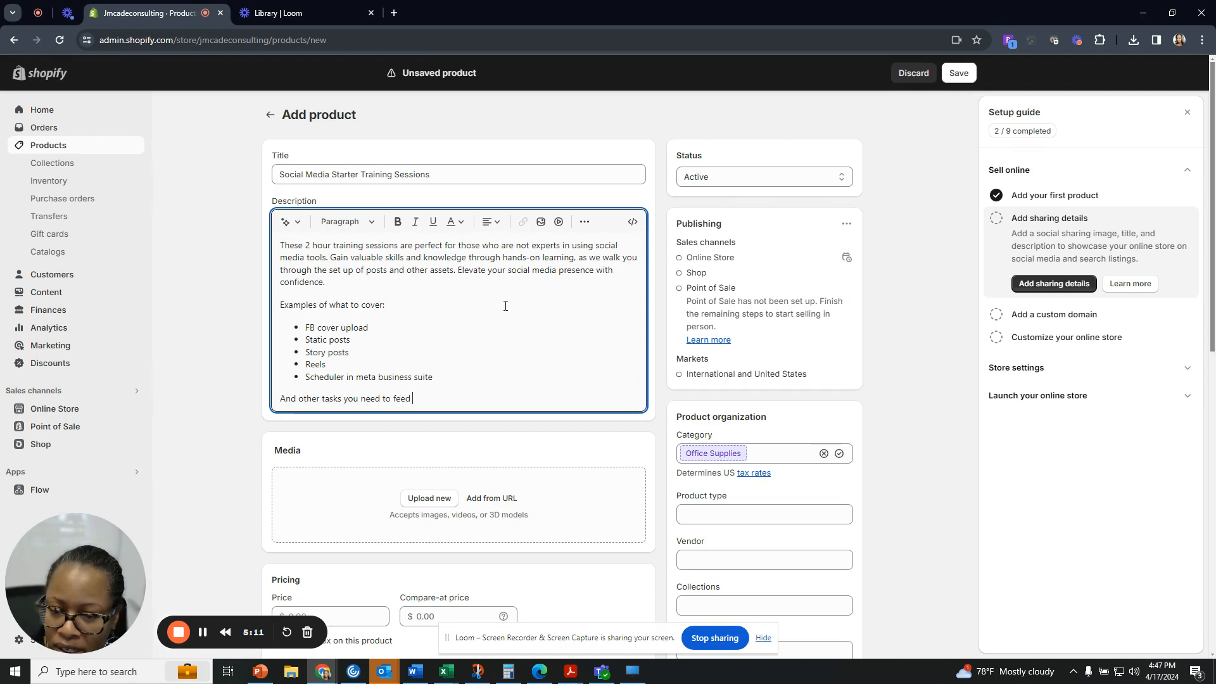
key(BackSpace)
key(BackSpace)
text(l secu)
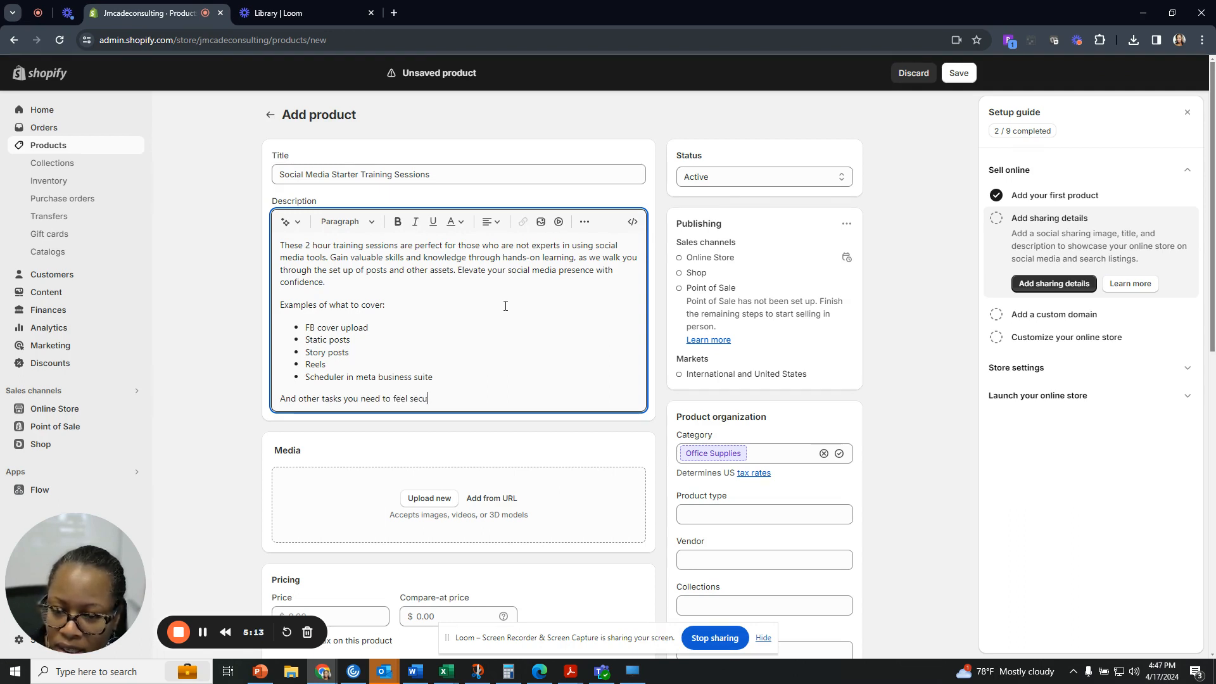
text(re that you have )
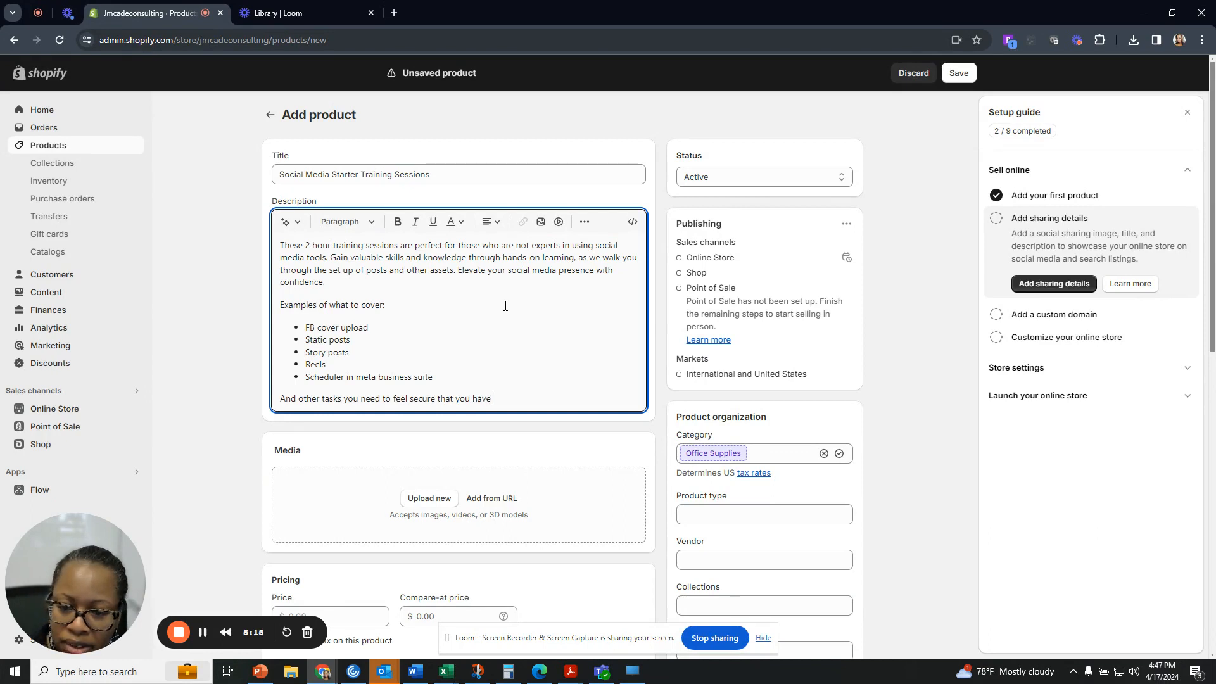
text(a solid)
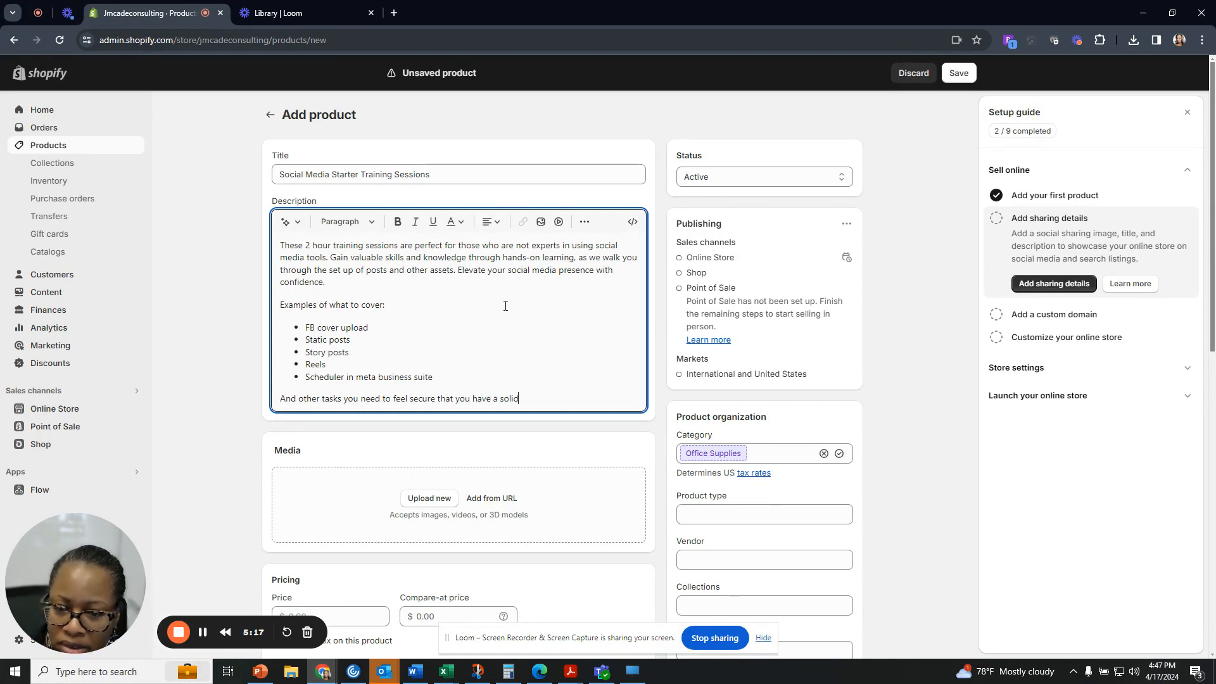
text( strategy set)
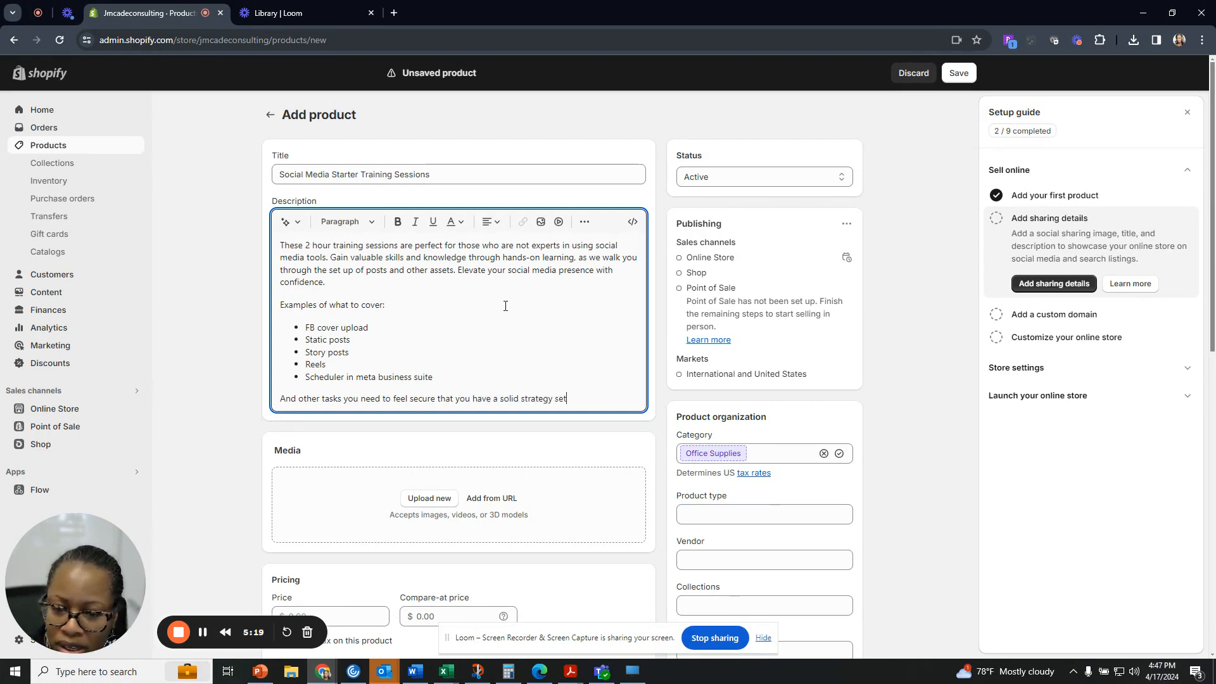
text( up.)
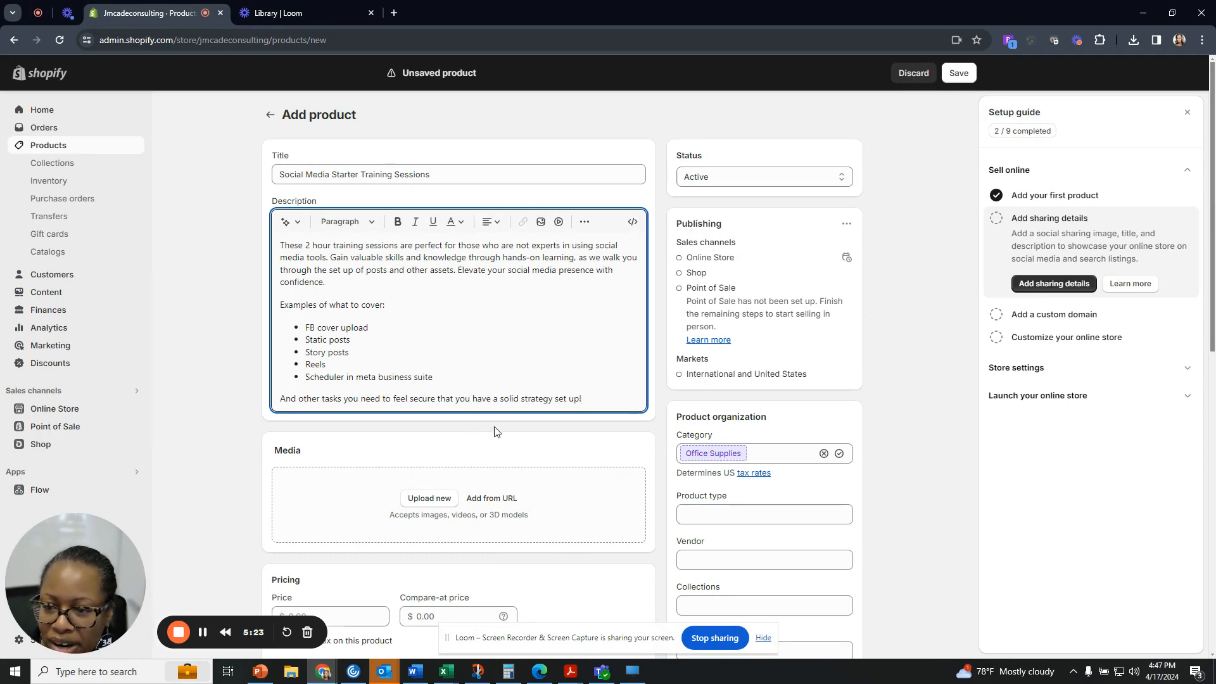
Upload 'Social Media Starter Pack product image (1)' from Downloads as the product media.
scroll(468, 456, down, 1)
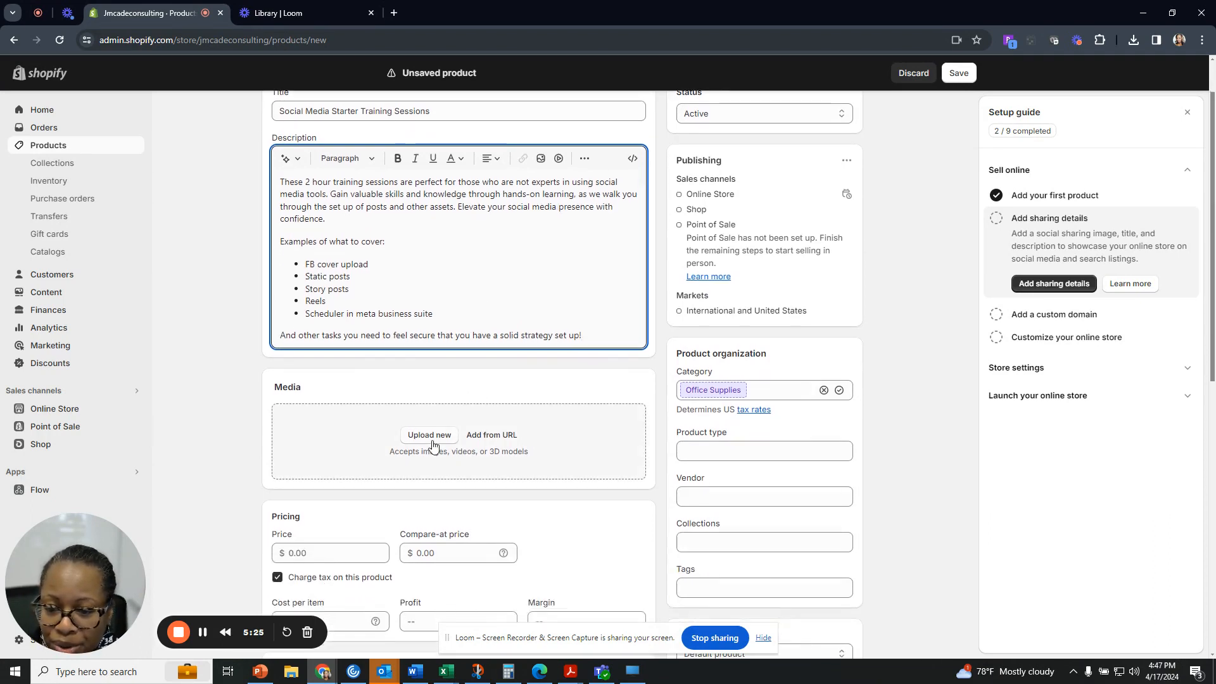
click(432, 440)
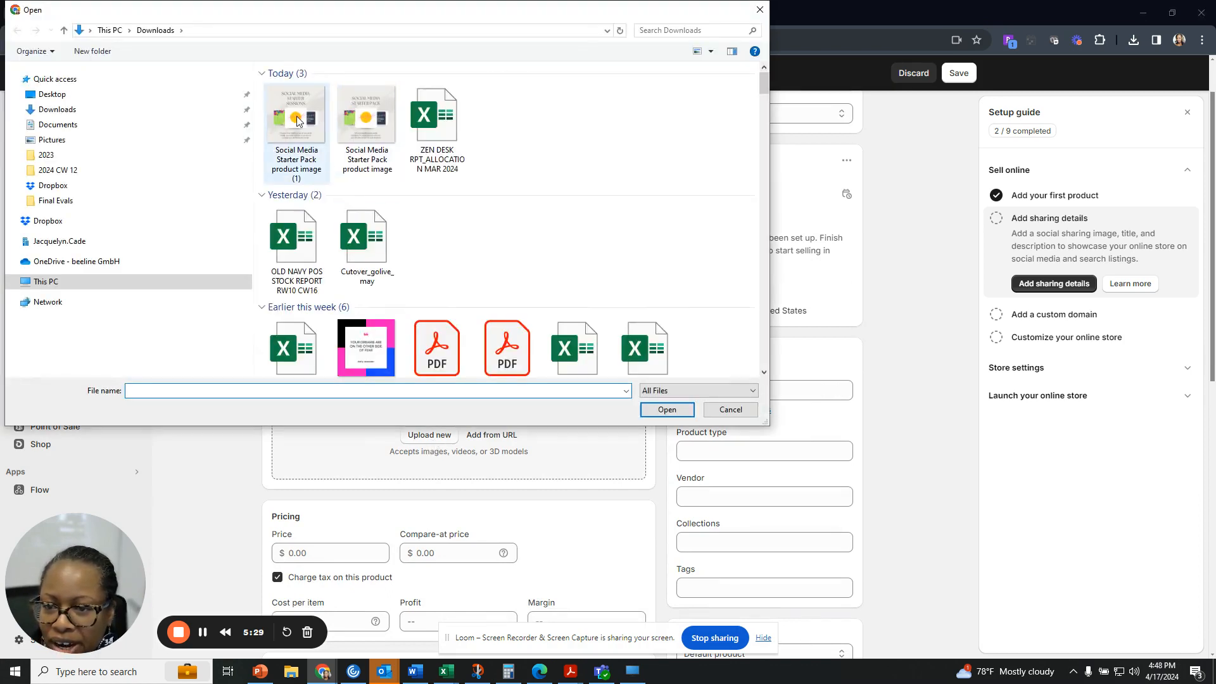
click(296, 124)
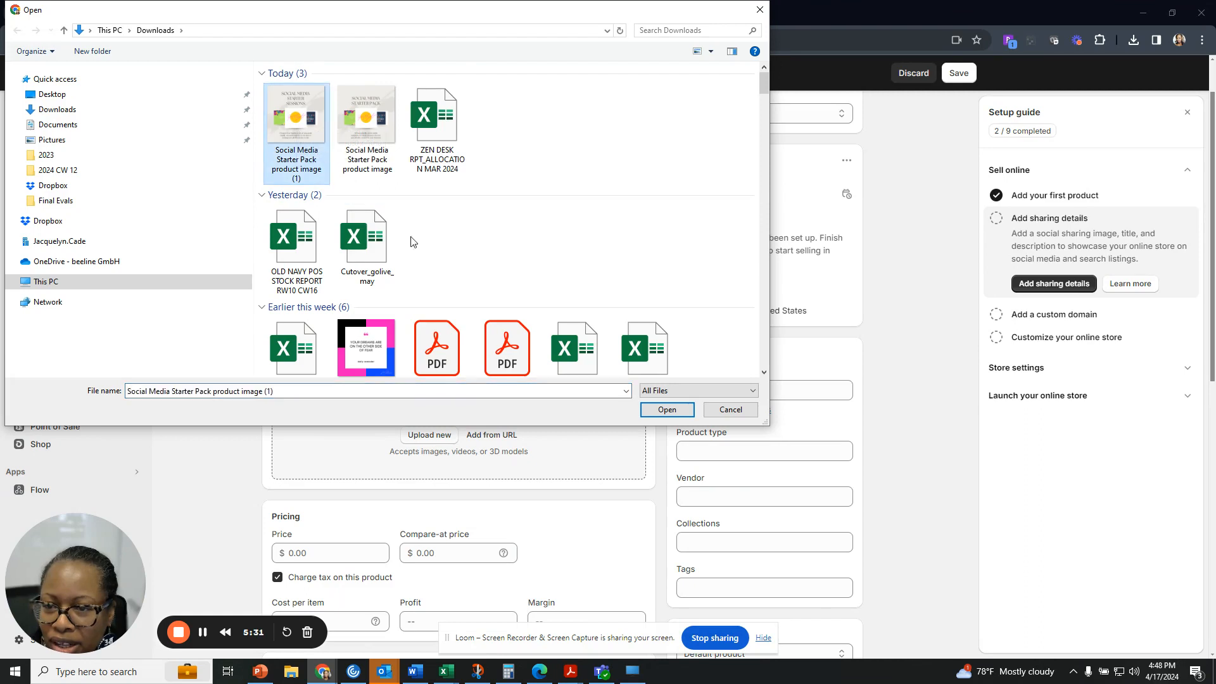
click(666, 409)
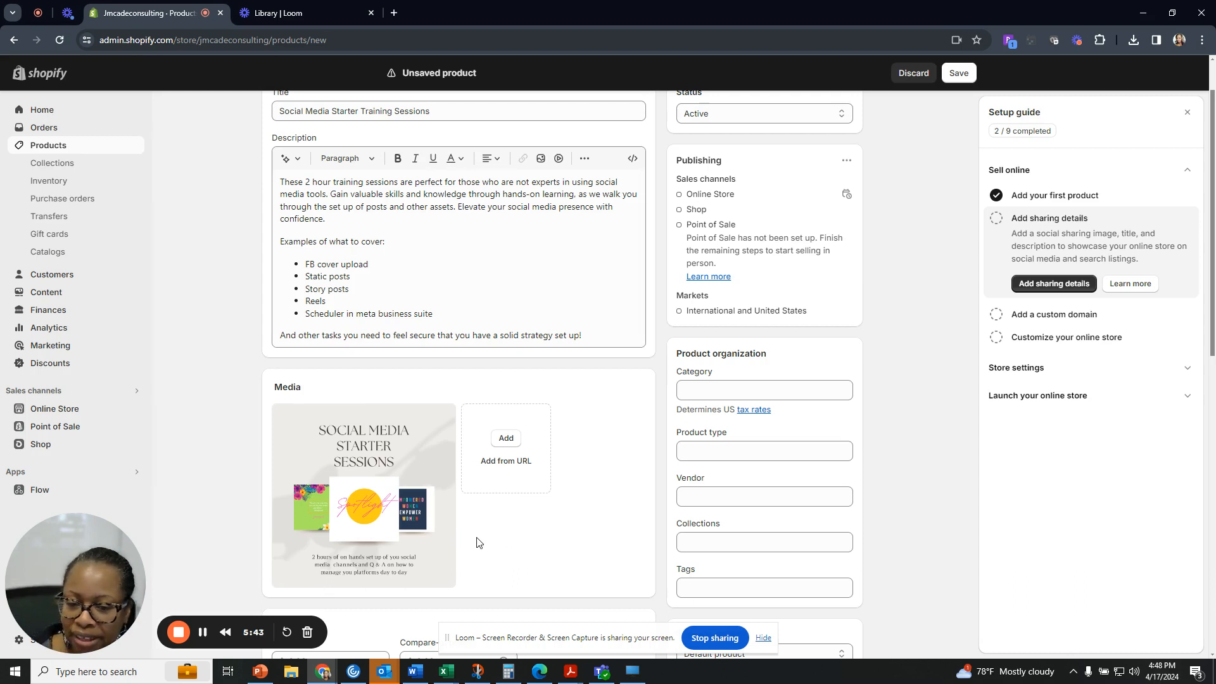
Set the price to 497.00 and leave the compare-at price empty.
scroll(477, 542, down, 1)
scroll(498, 428, down, 2)
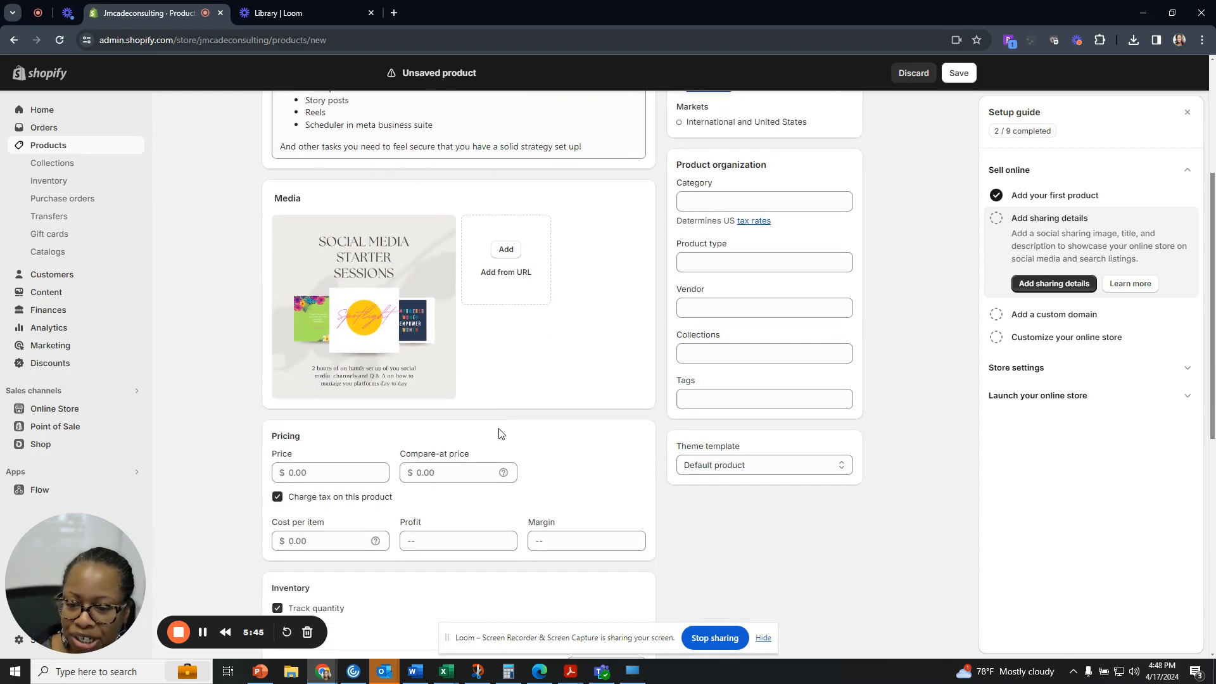
scroll(498, 433, down, 1)
click(335, 412)
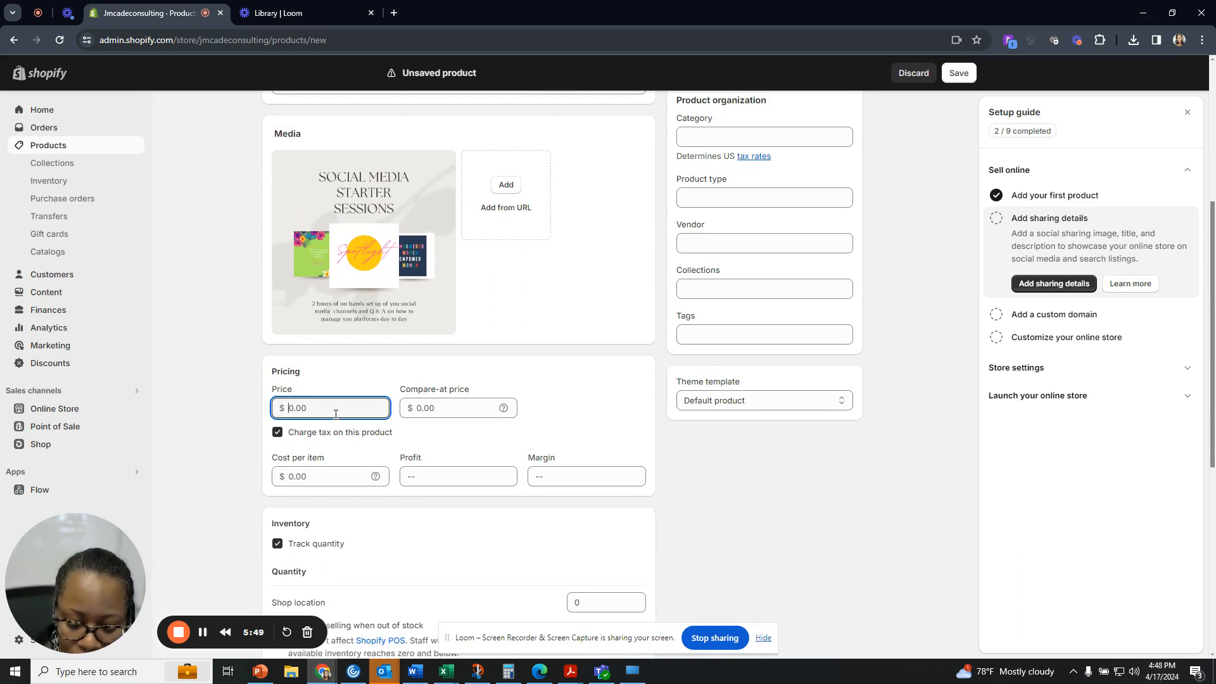
text(497)
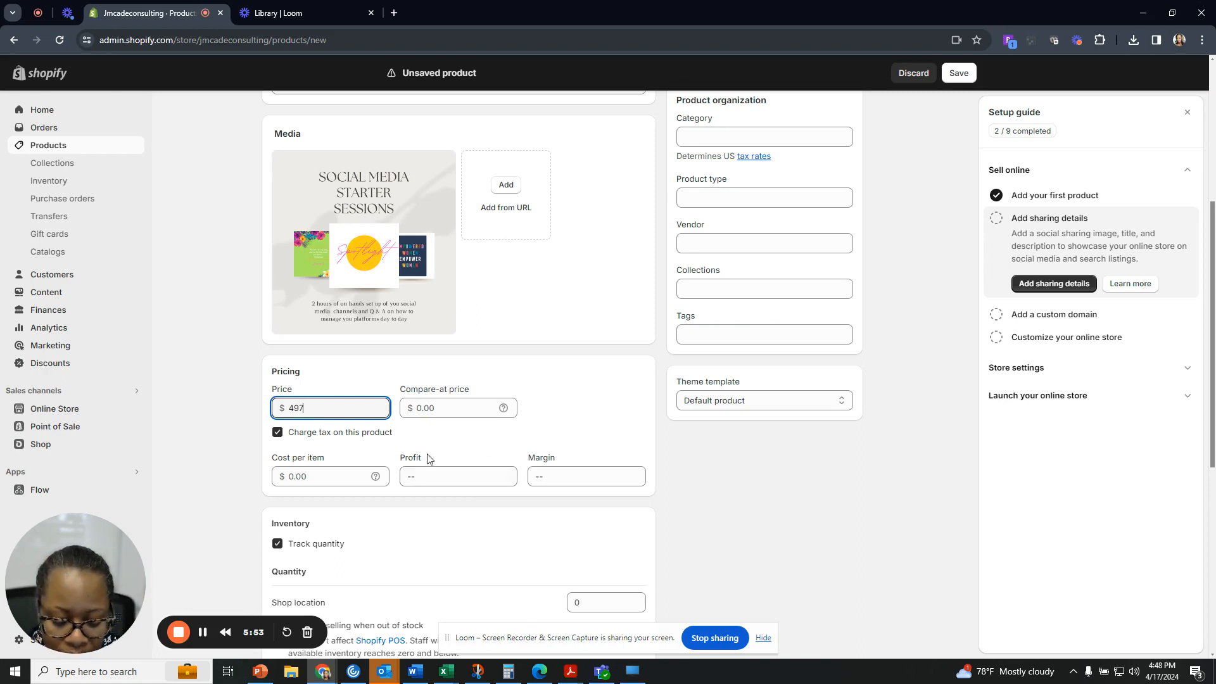
text(.00)
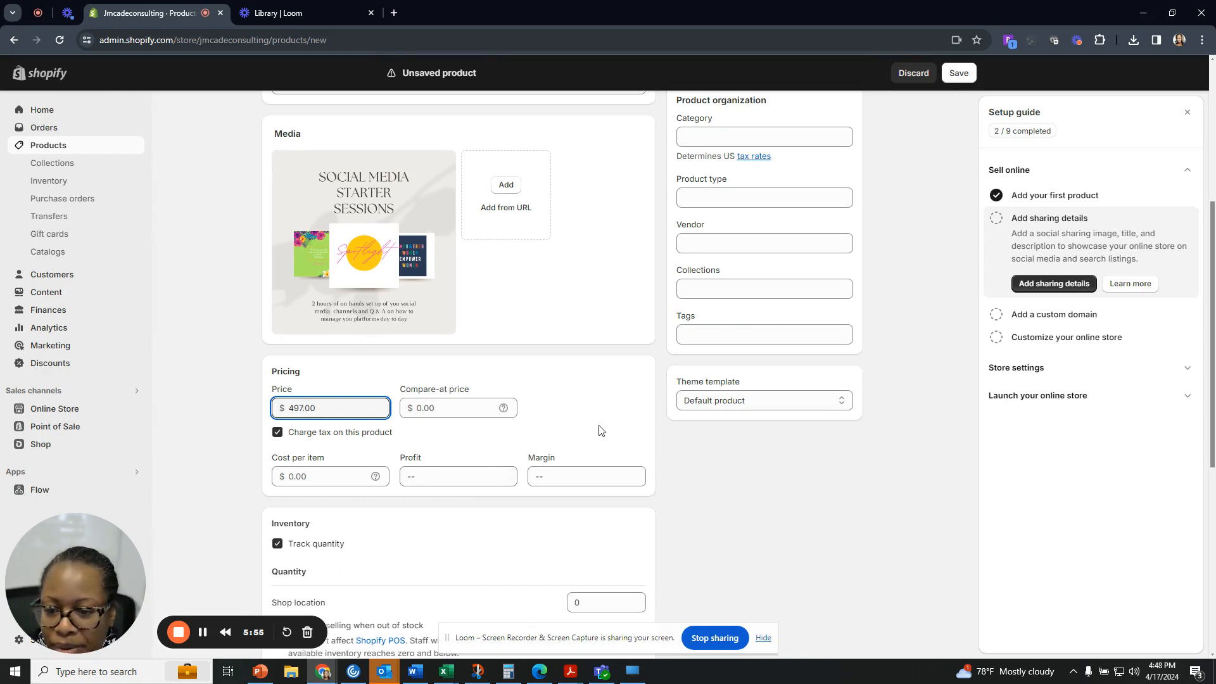
click(482, 410)
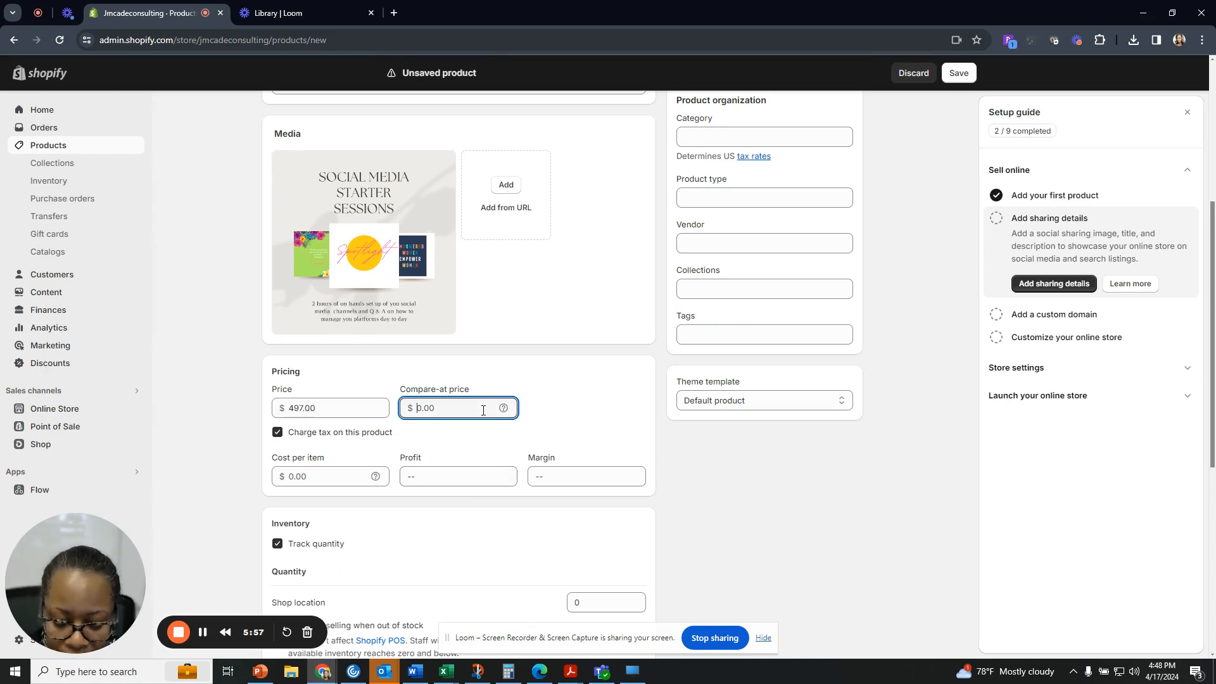
text(997.00)
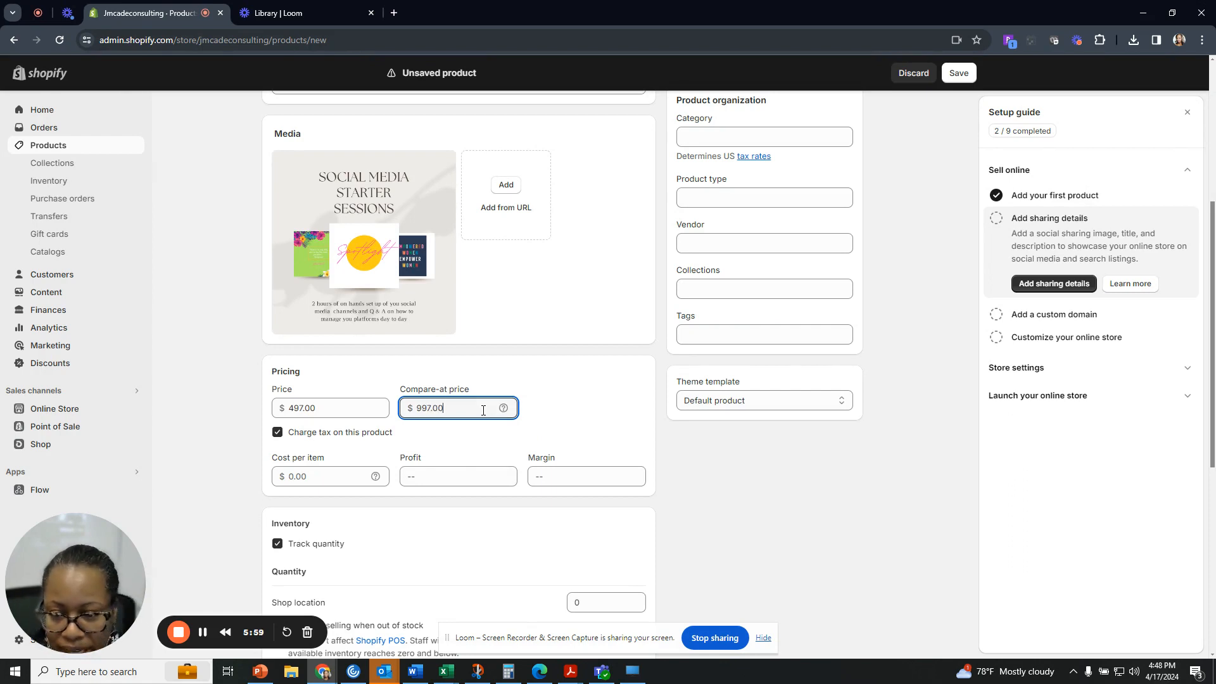
click(549, 409)
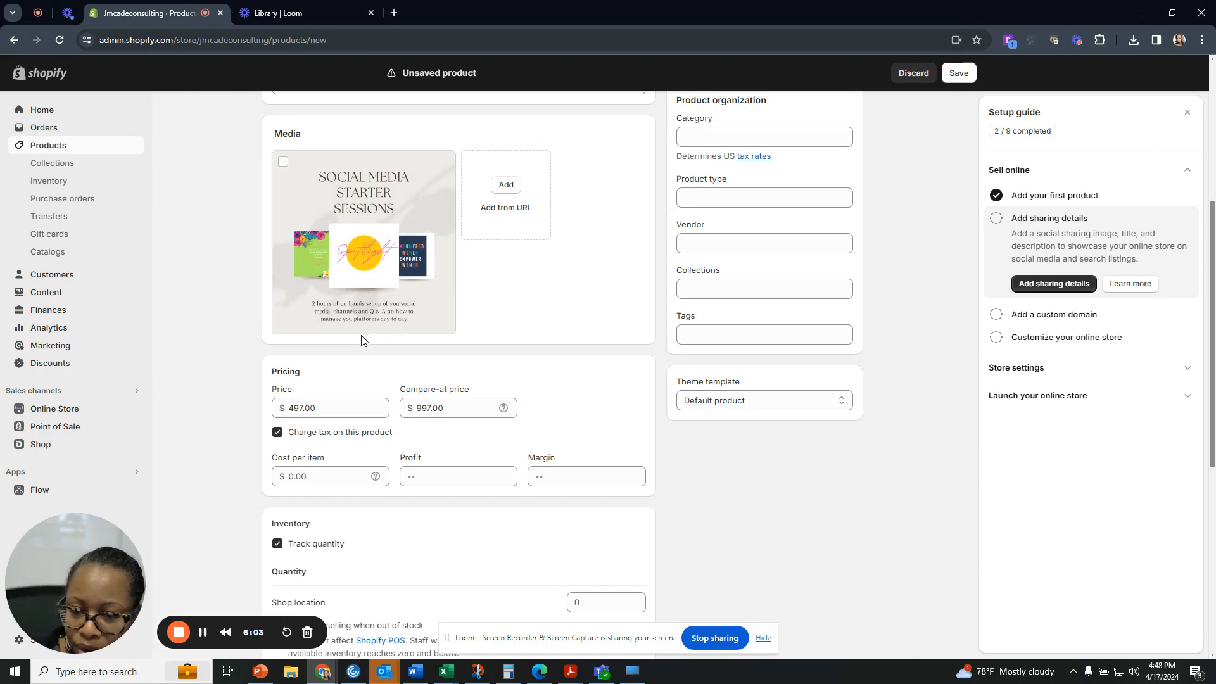
drag(447, 412, 367, 411)
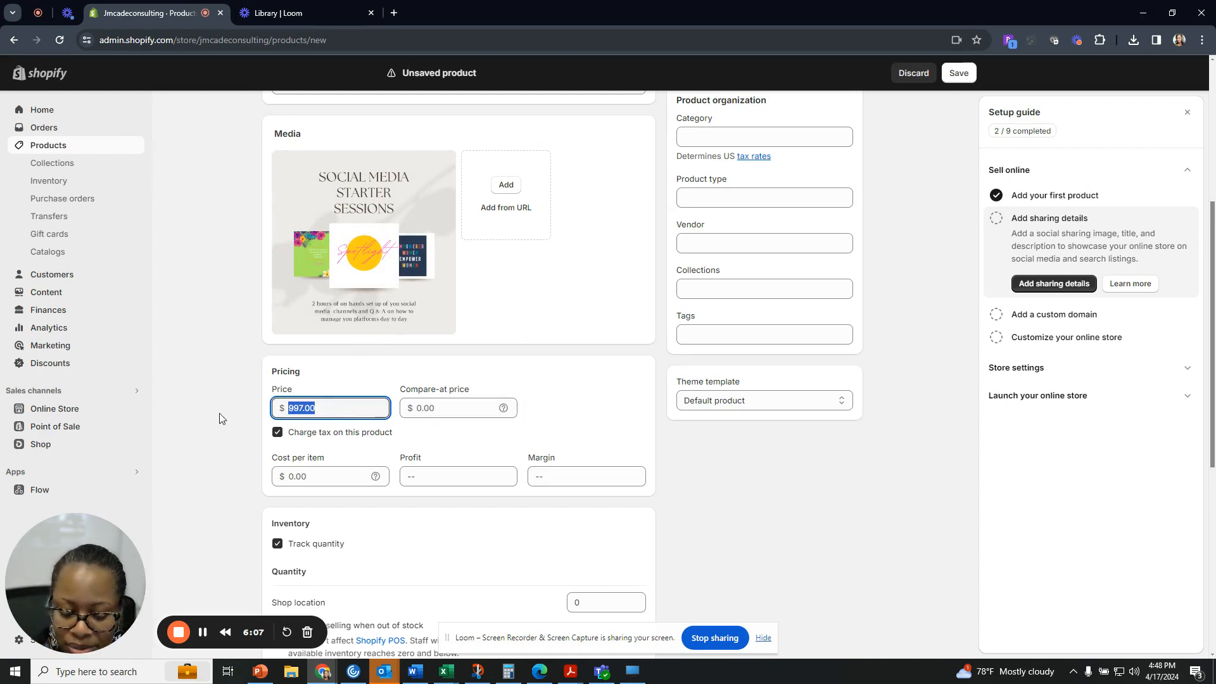
text(497)
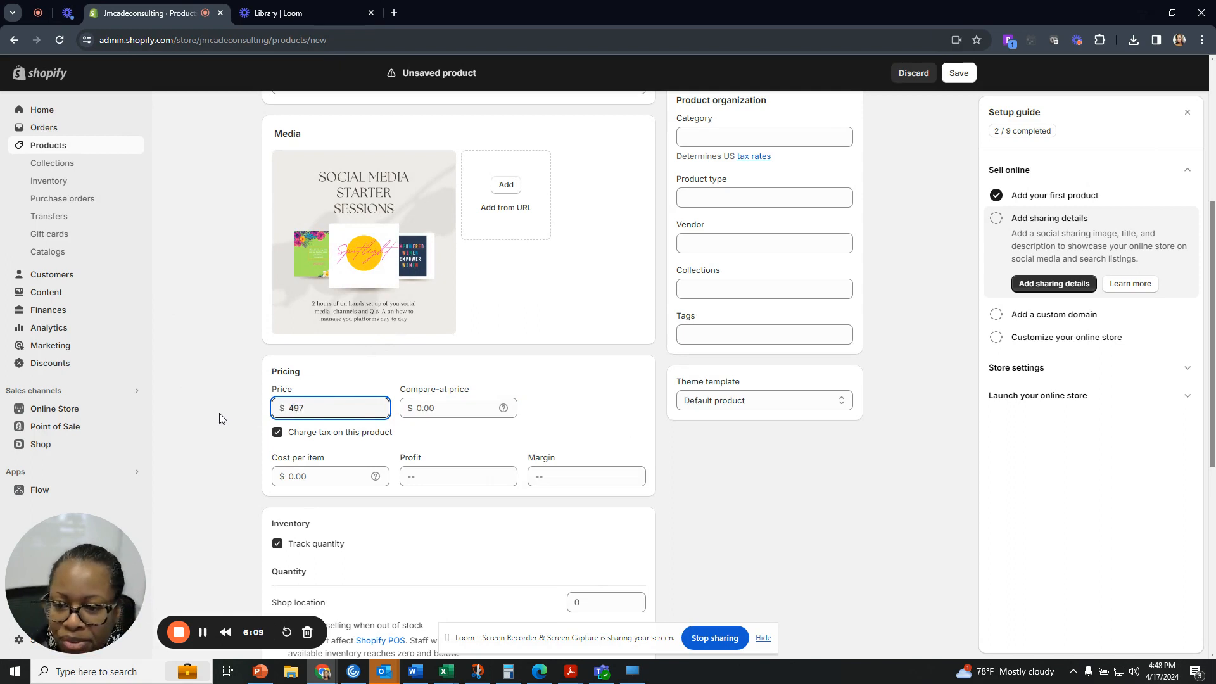
key(Tab)
click(366, 454)
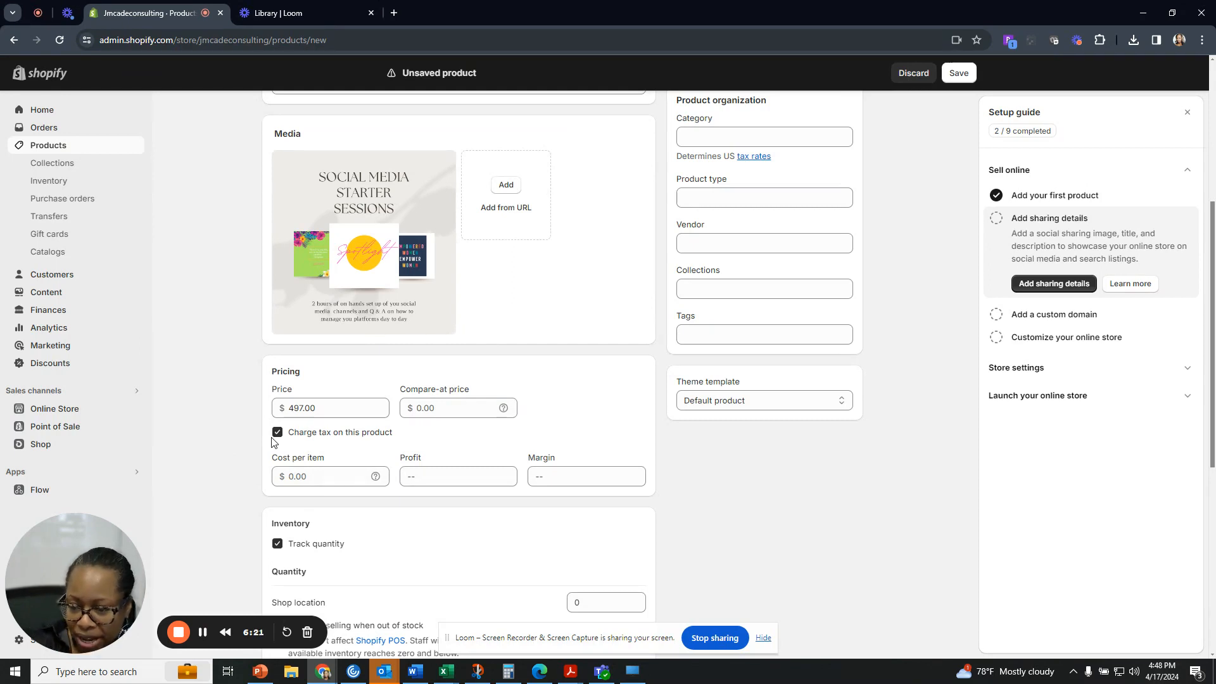
Enter 0 as the cost per item, giving a 100% margin.
click(300, 478)
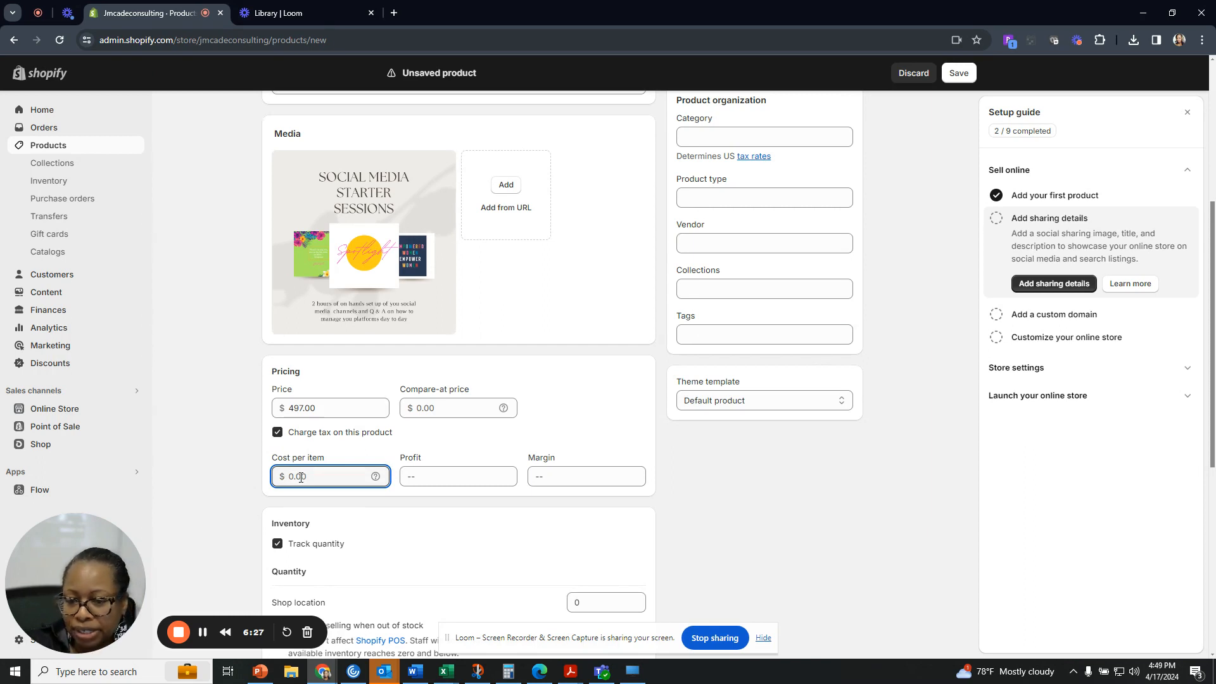
text(0)
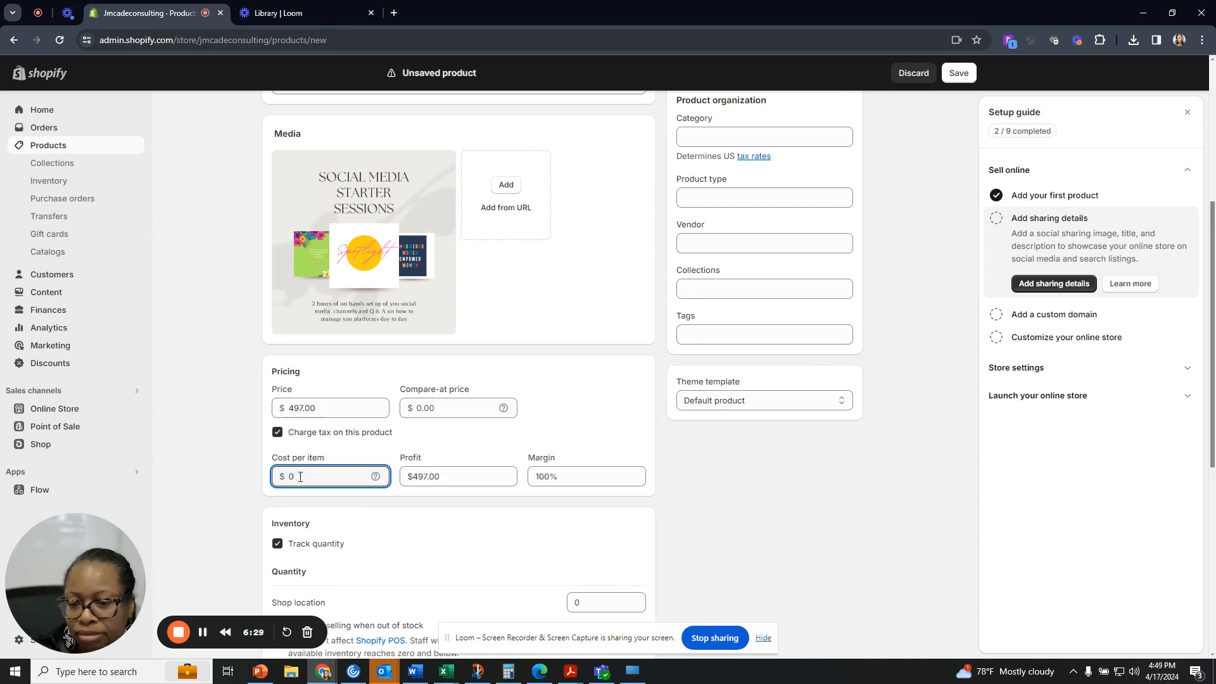
scroll(326, 454, down, 1)
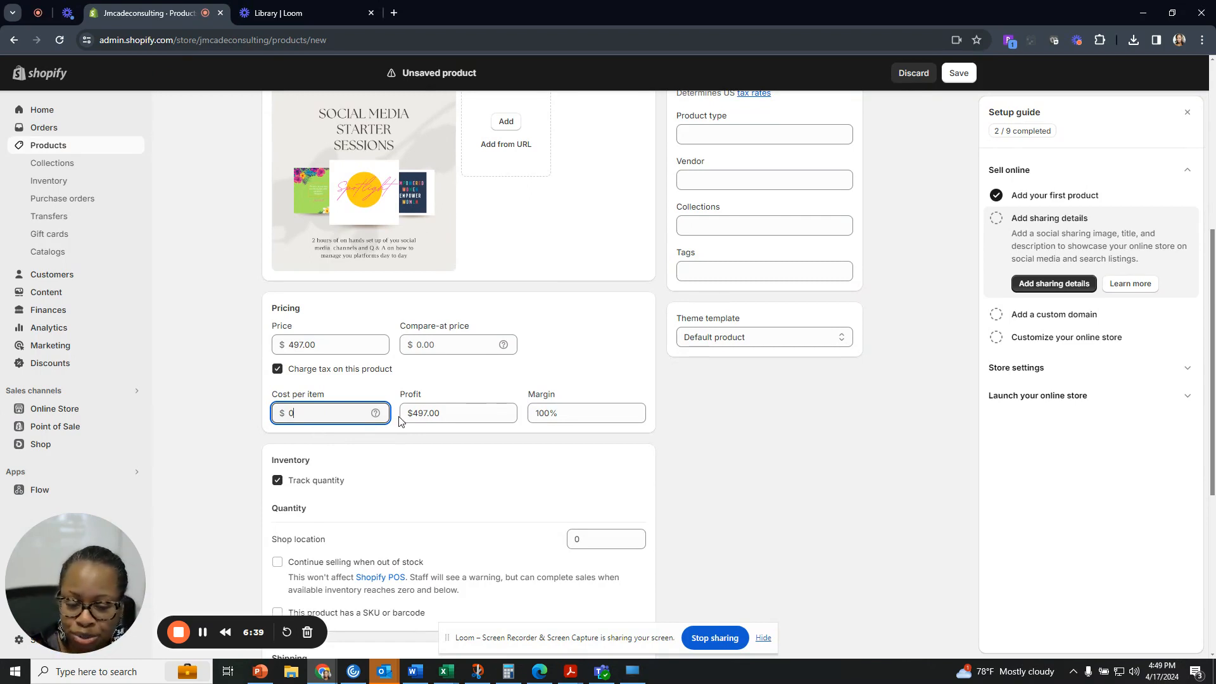
scroll(405, 426, down, 2)
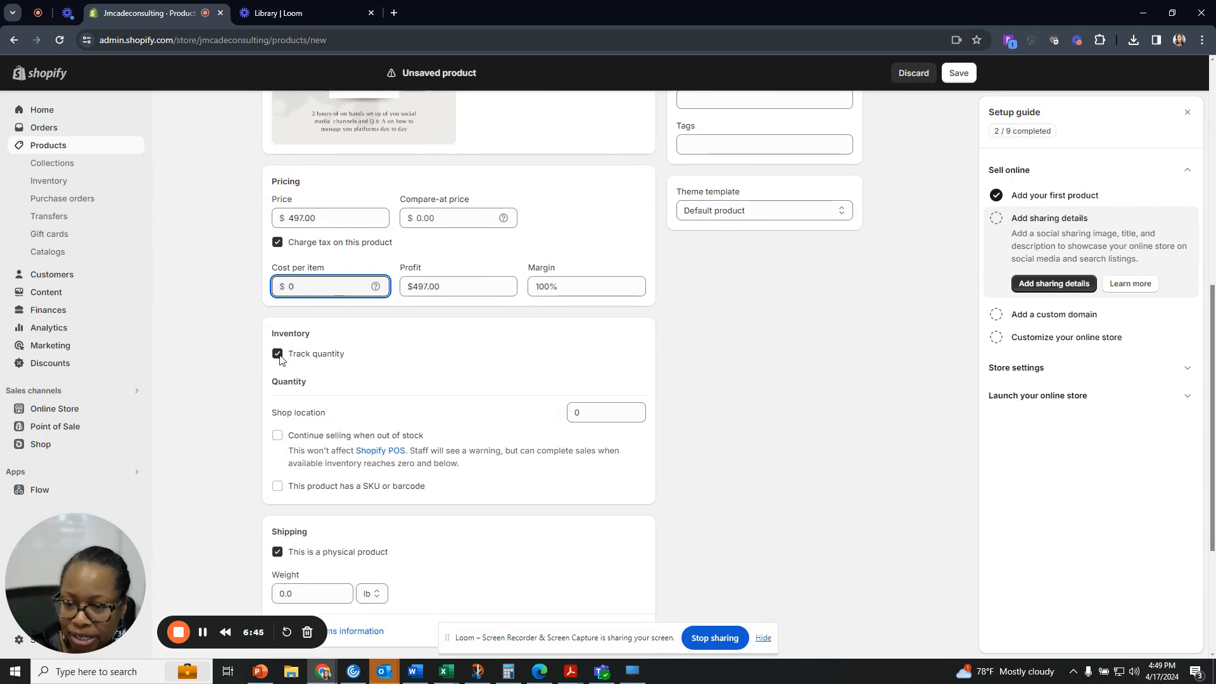
click(278, 354)
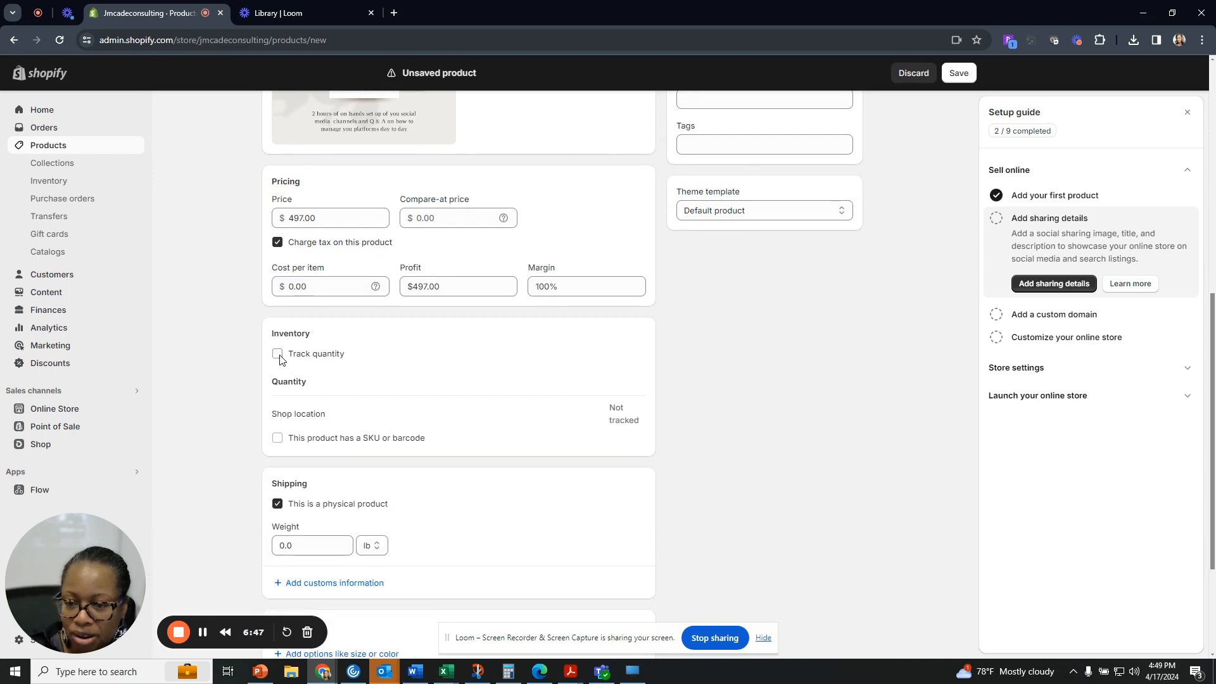
click(279, 355)
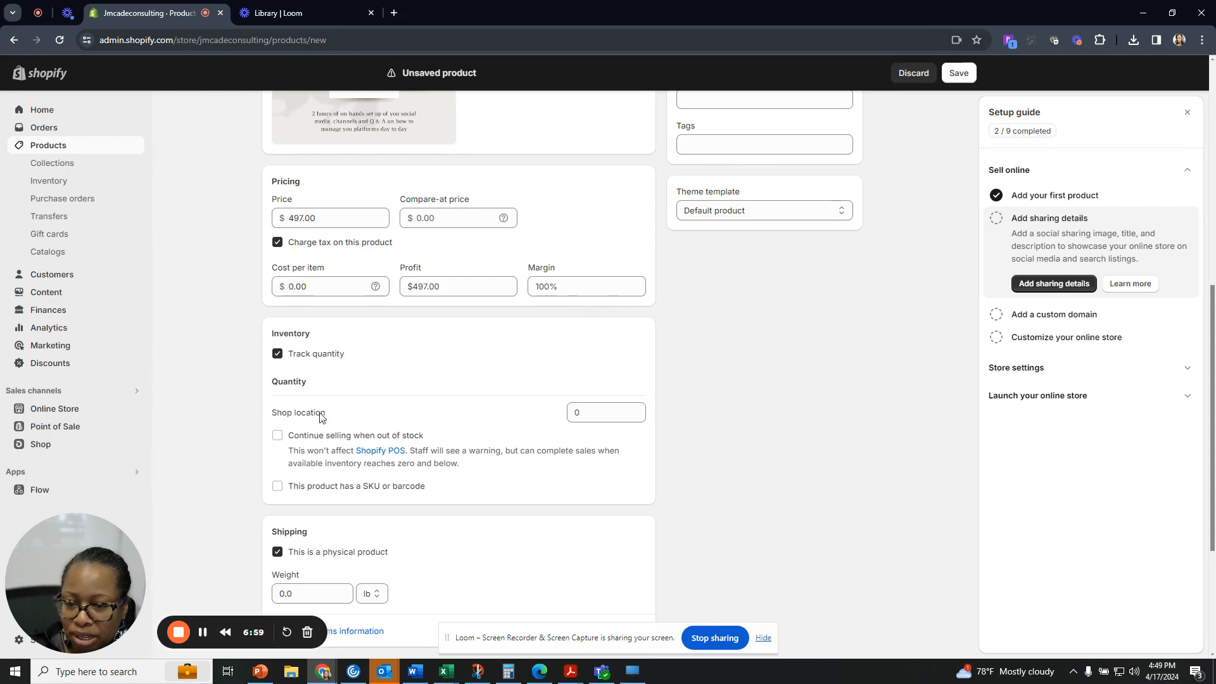
click(638, 413)
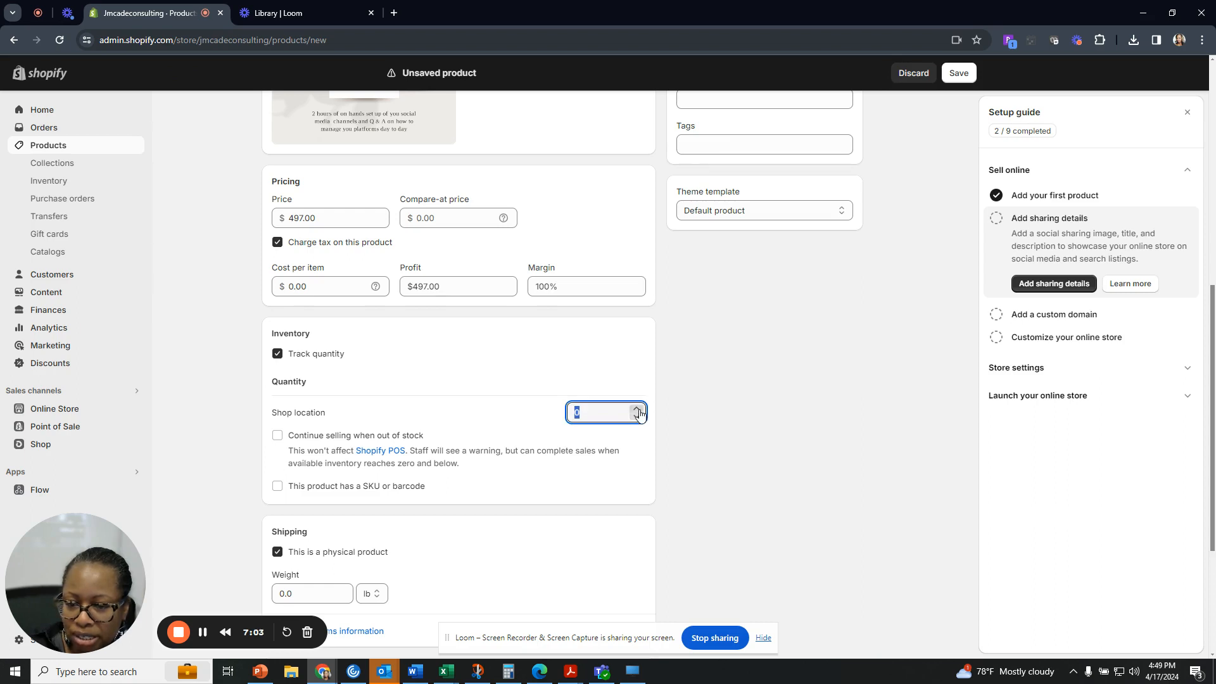
click(429, 416)
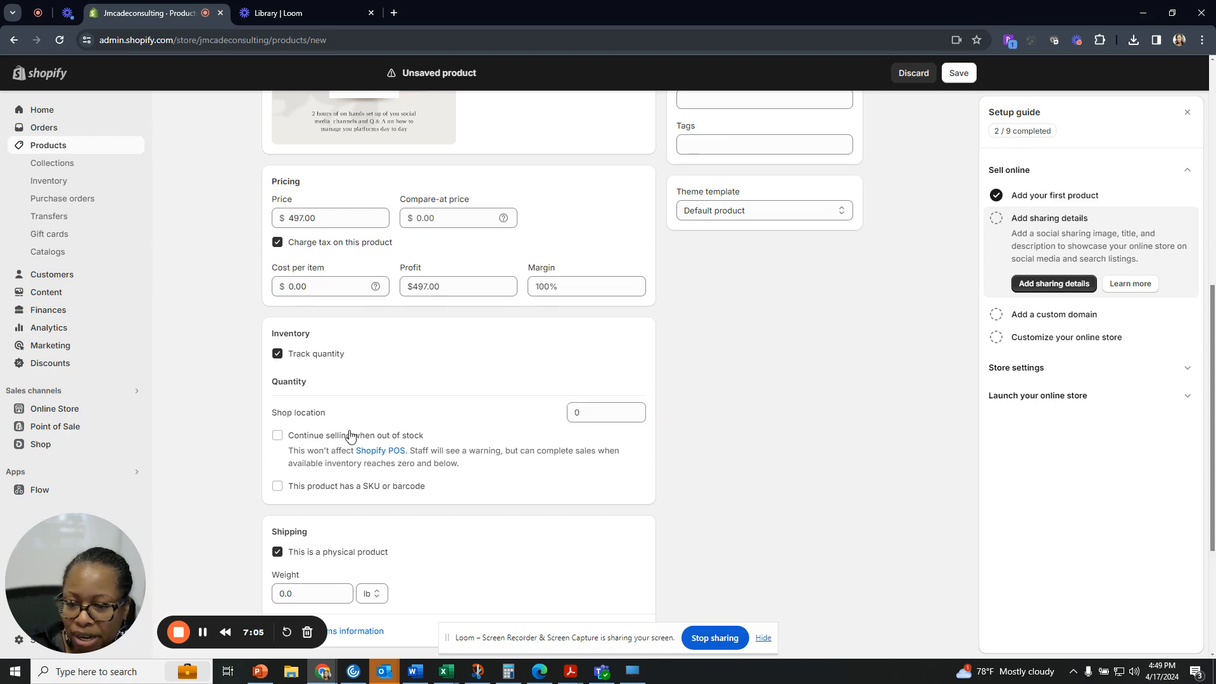
click(279, 437)
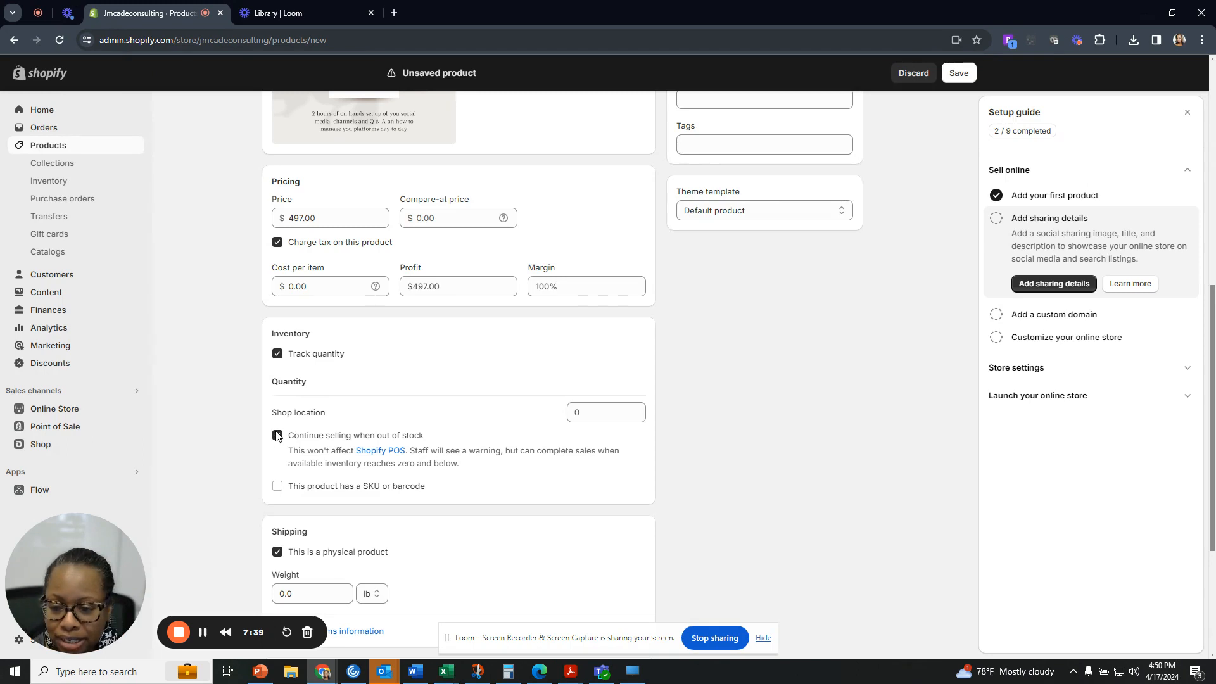
click(277, 435)
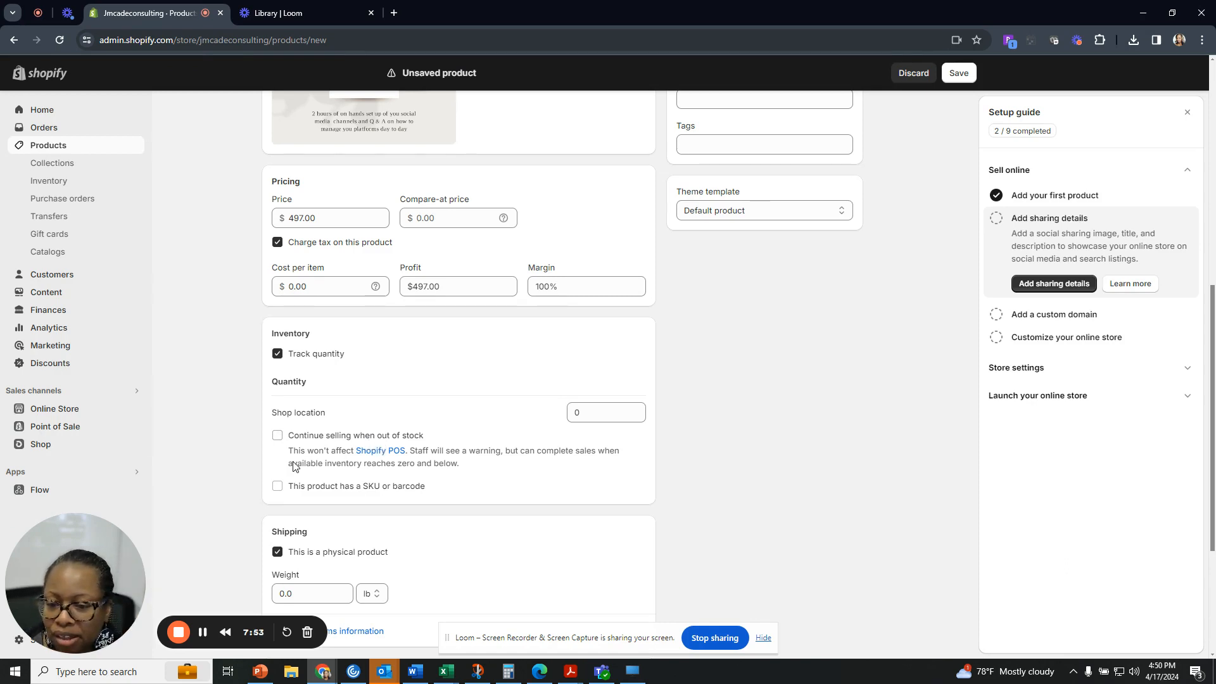
scroll(296, 465, down, 1)
click(278, 424)
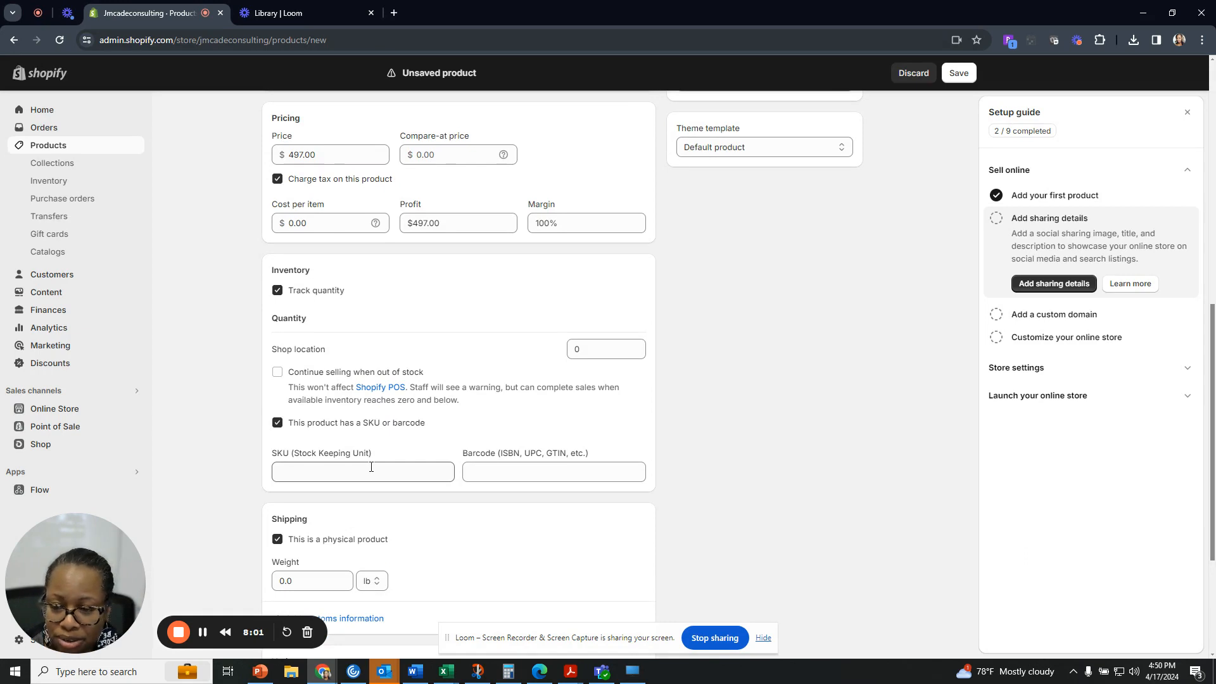
click(277, 423)
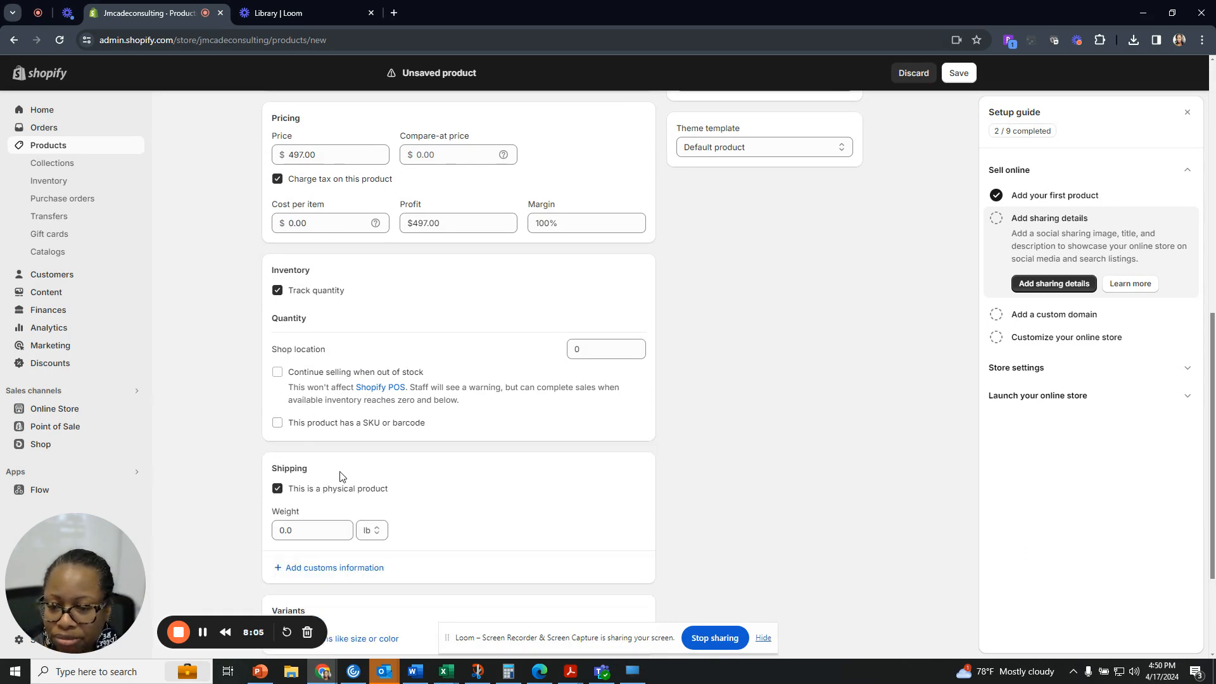
scroll(340, 475, down, 1)
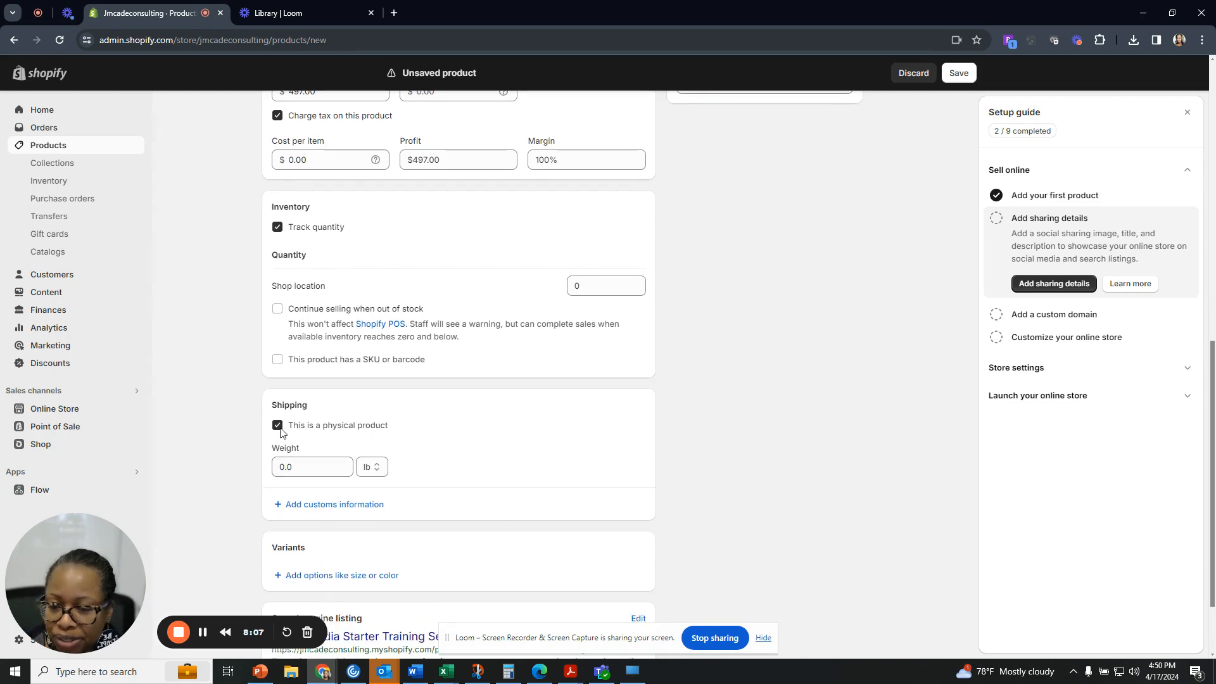
Uncheck 'This is a physical product' in the Shipping card after previewing customs information.
click(300, 463)
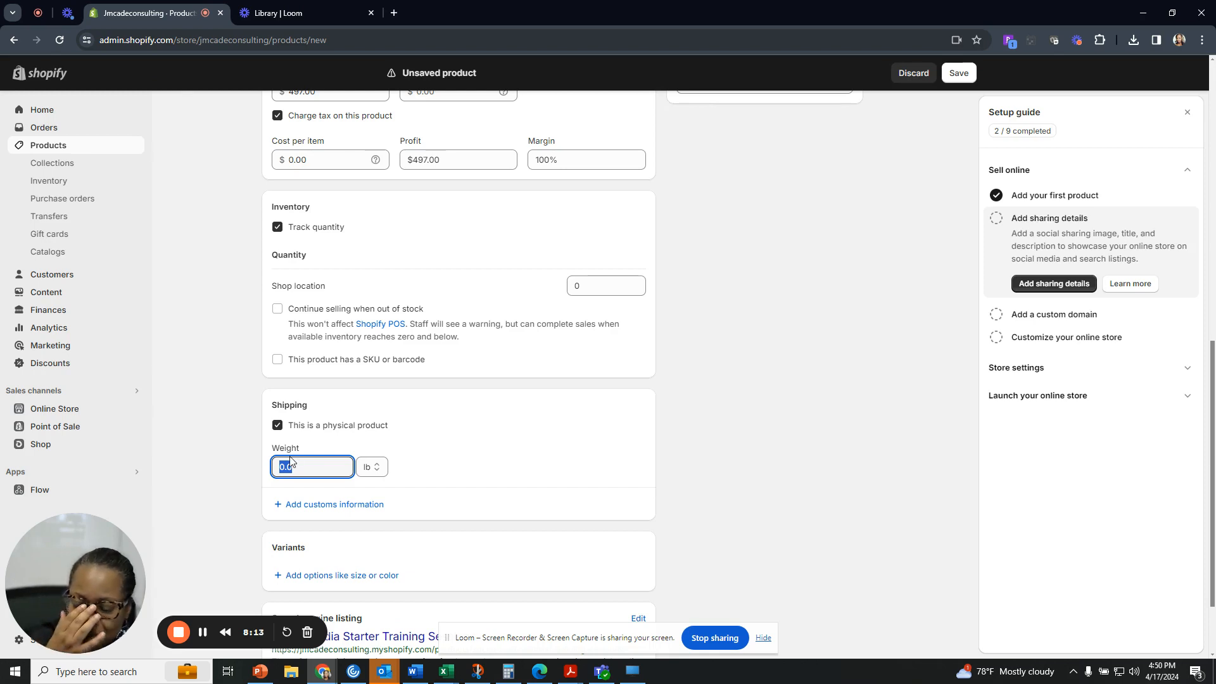
click(310, 505)
scroll(310, 505, down, 2)
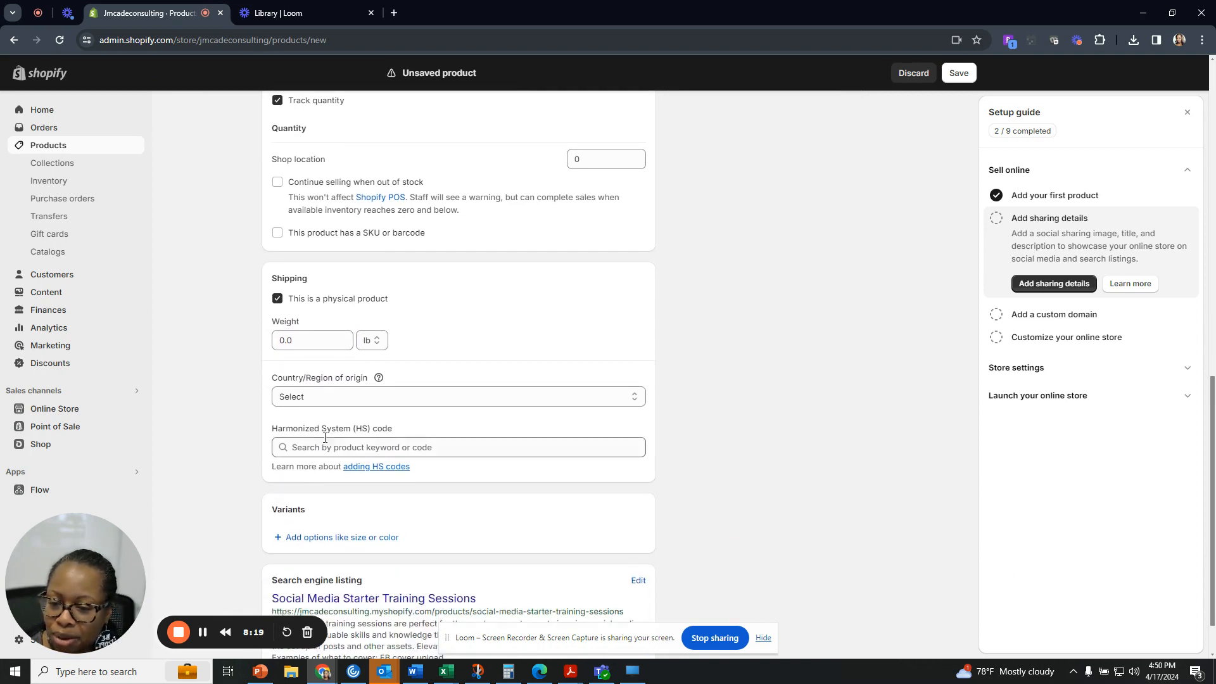
click(277, 301)
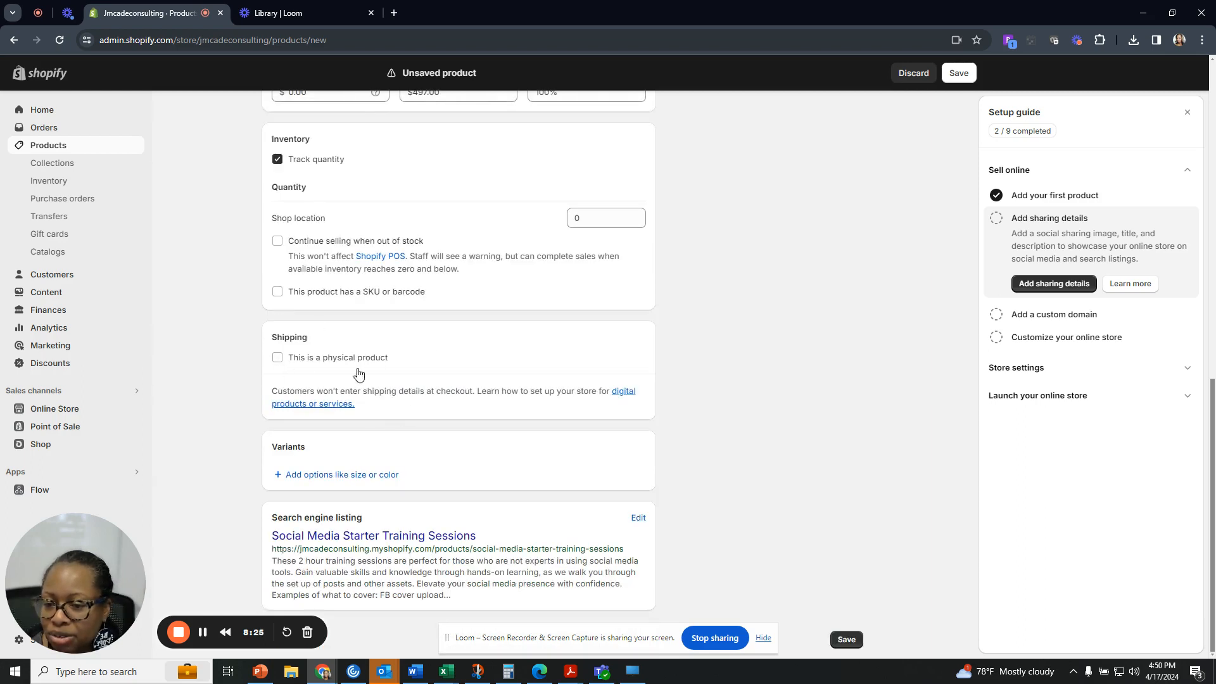
Add a Color option with value Black and a Size option with value Medium.
click(352, 476)
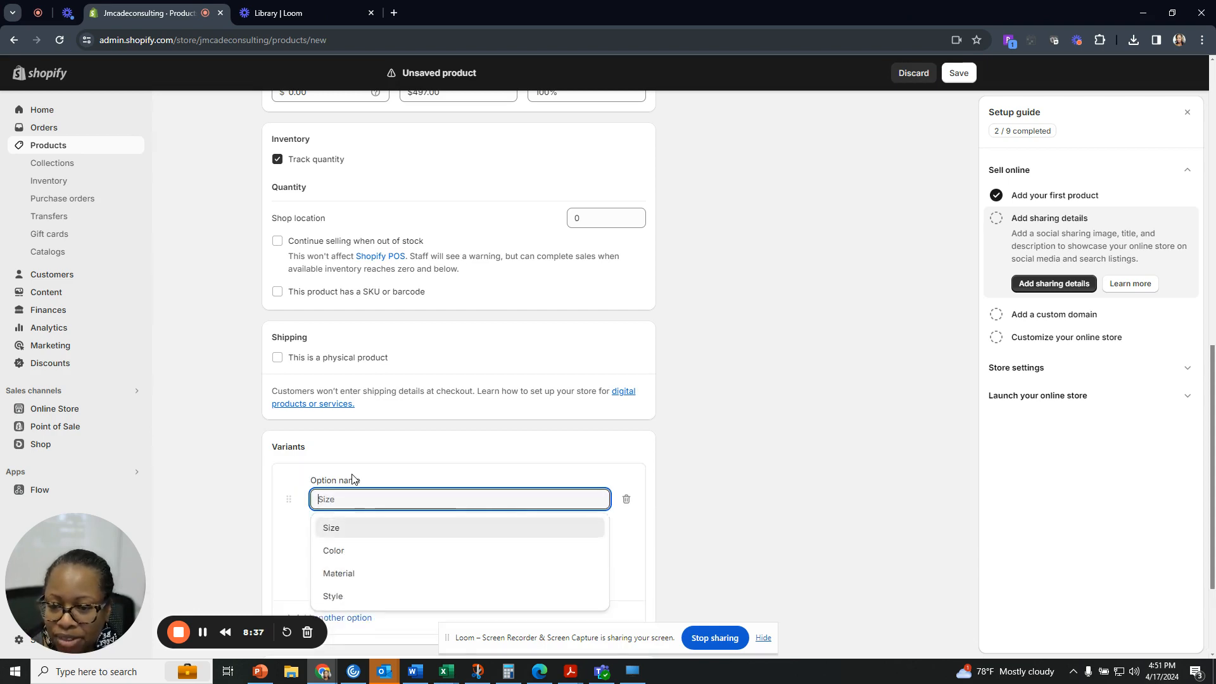
click(353, 551)
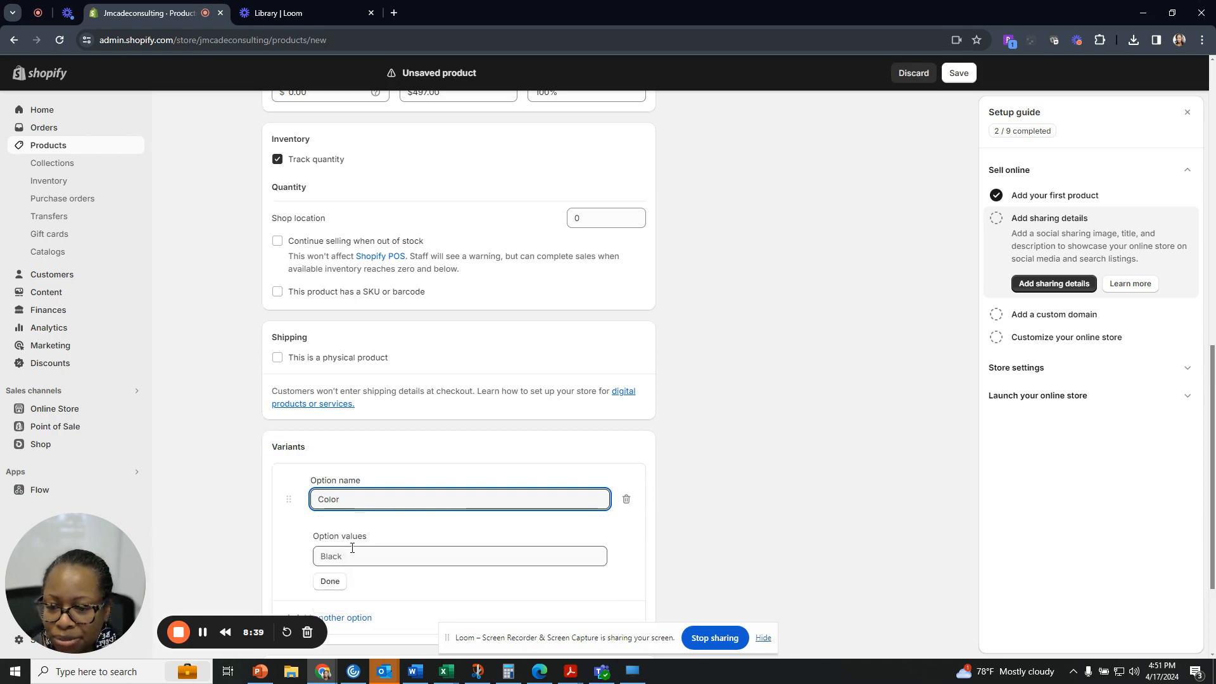
scroll(351, 557, down, 1)
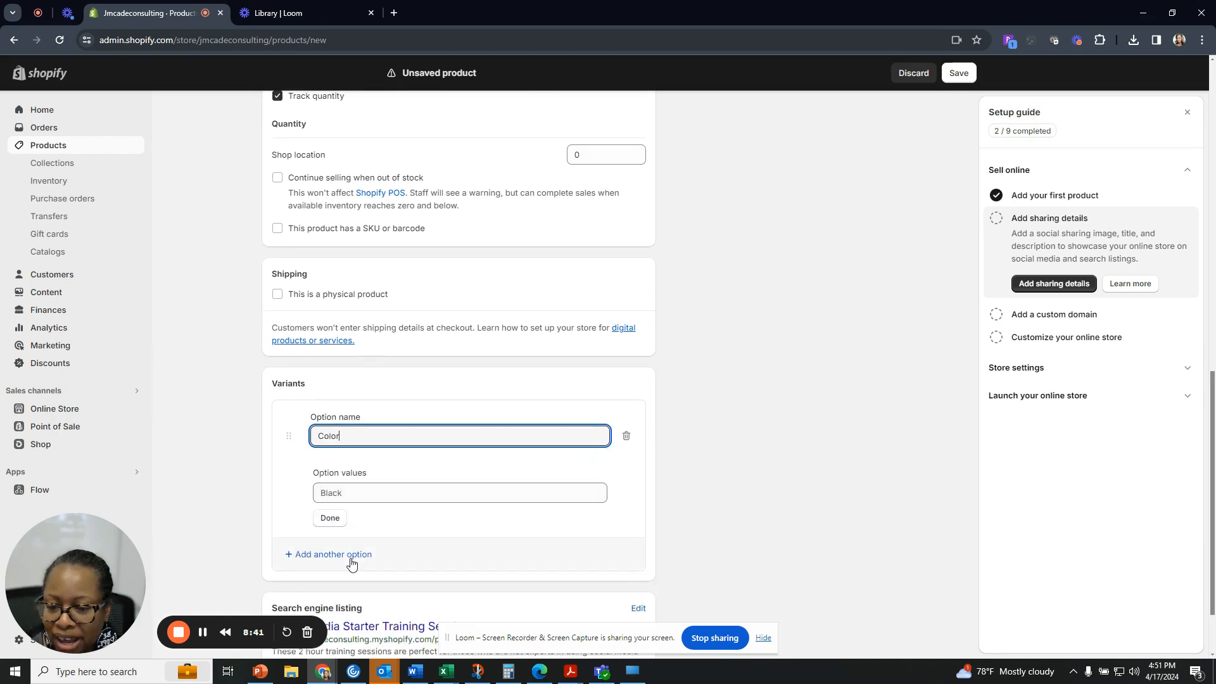
click(353, 555)
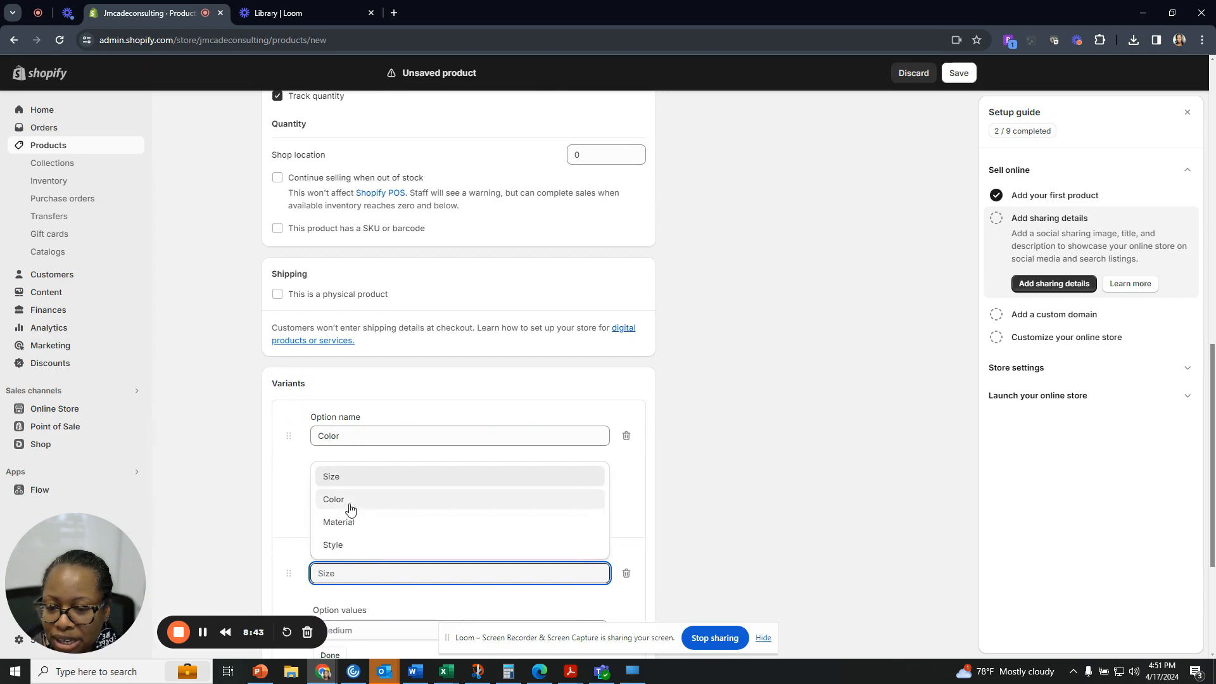
click(352, 478)
scroll(355, 561, down, 3)
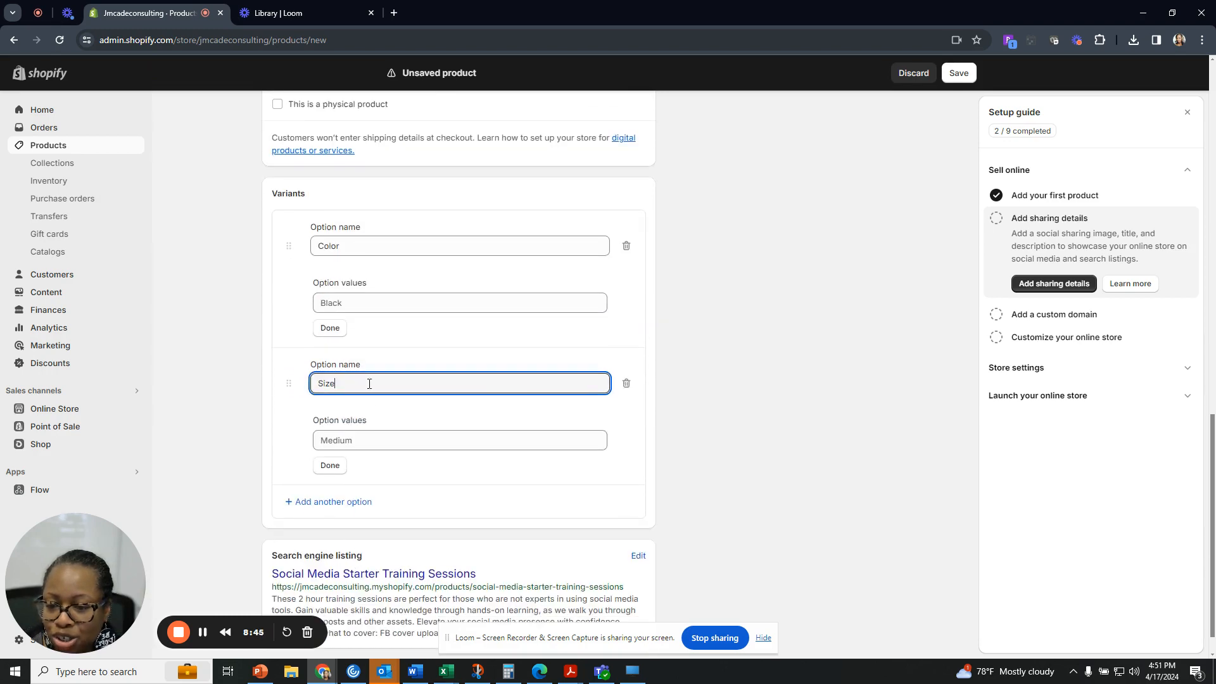
click(365, 310)
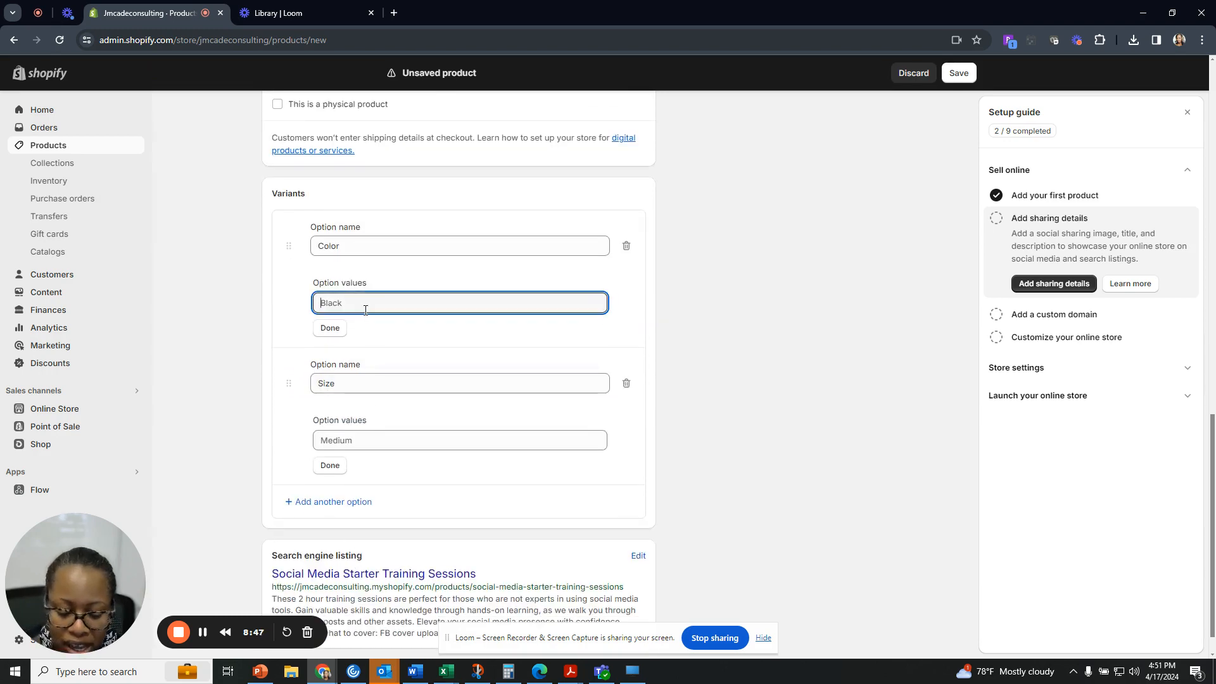
text(Black)
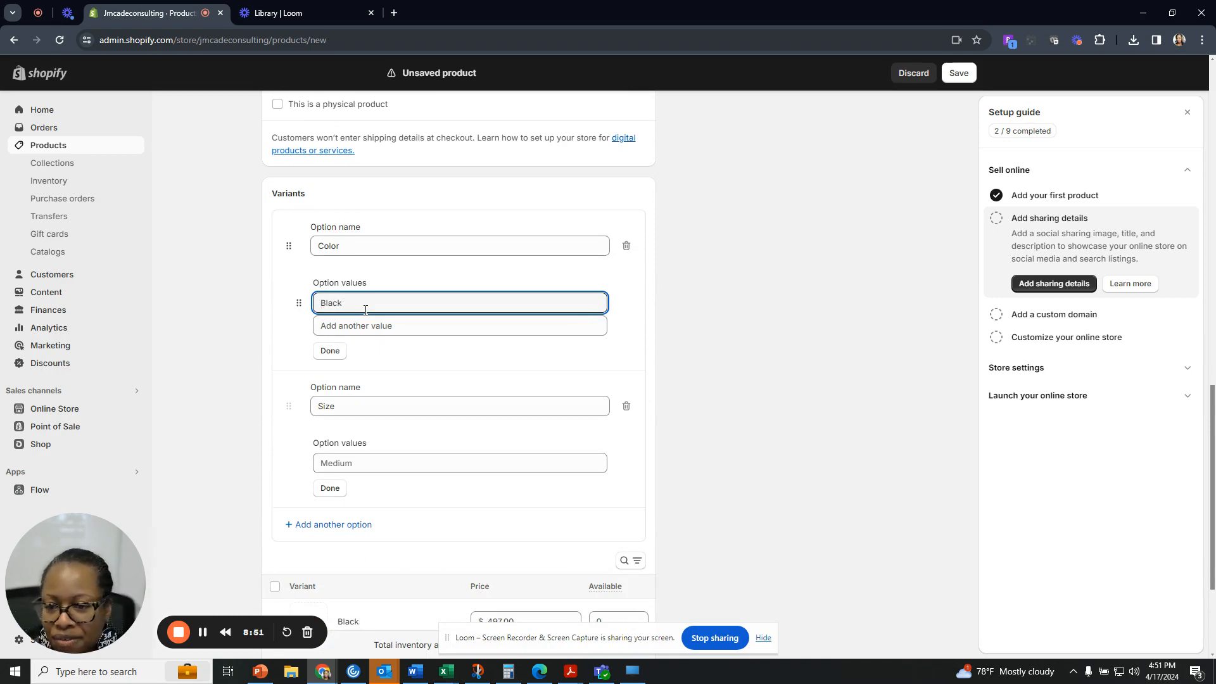
click(353, 408)
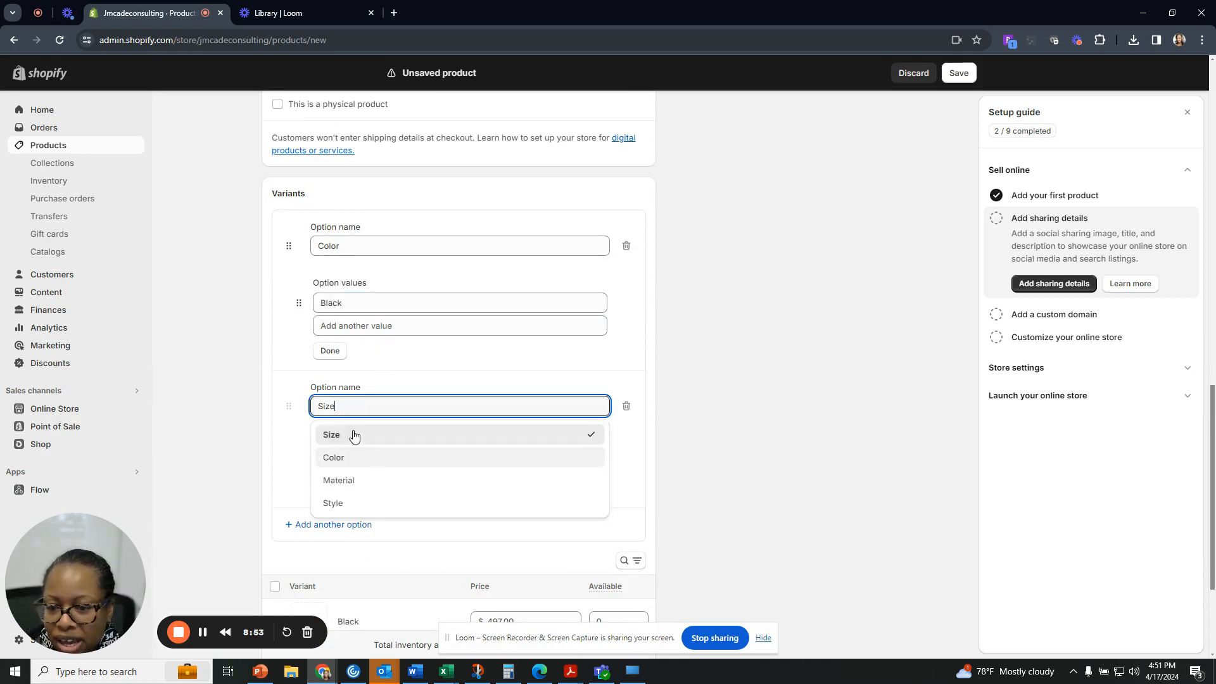
click(354, 435)
click(372, 460)
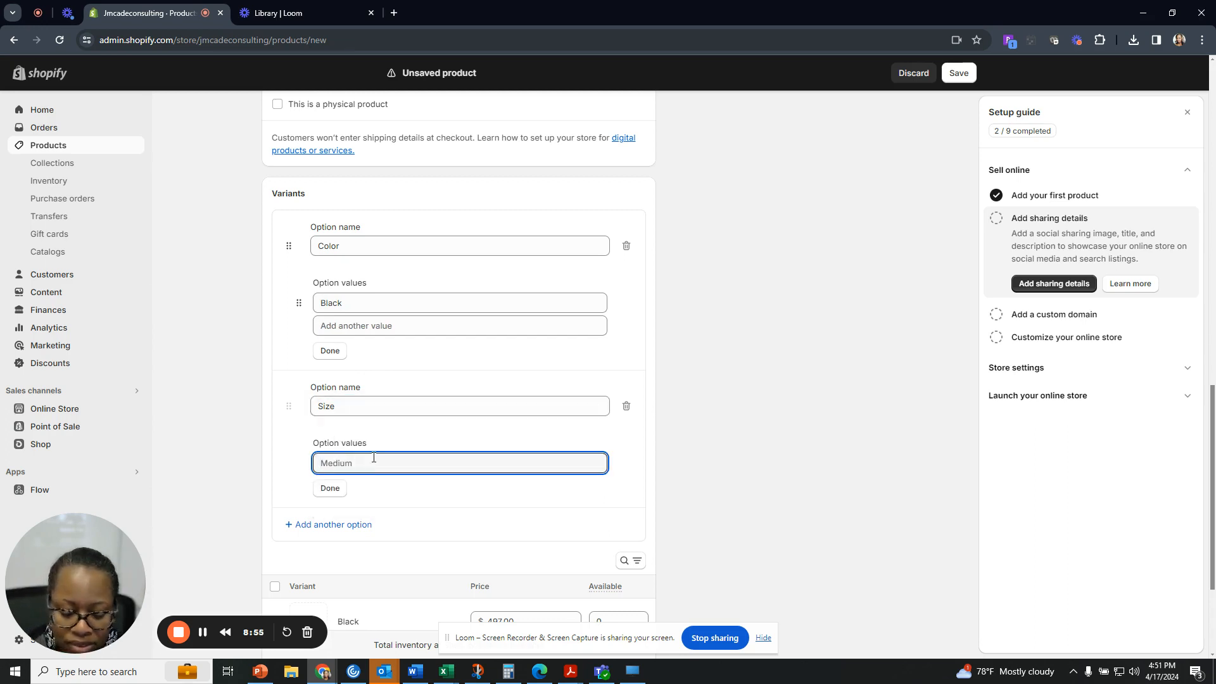
text(Mediu)
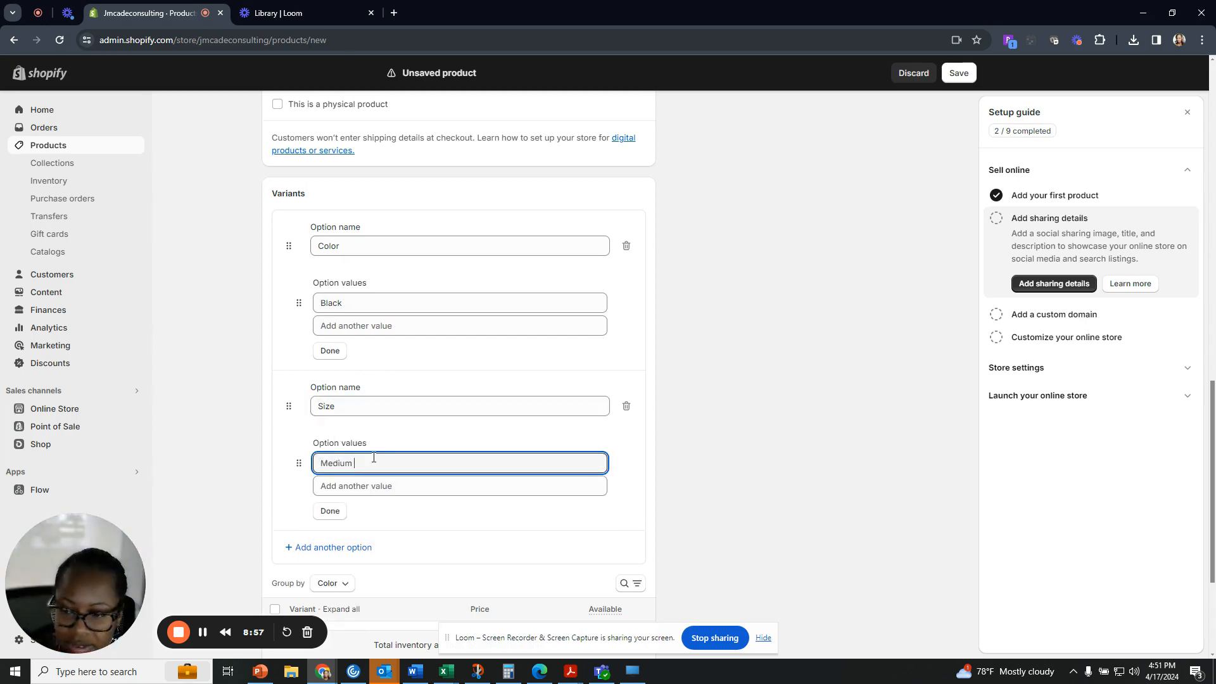
text(m)
click(409, 516)
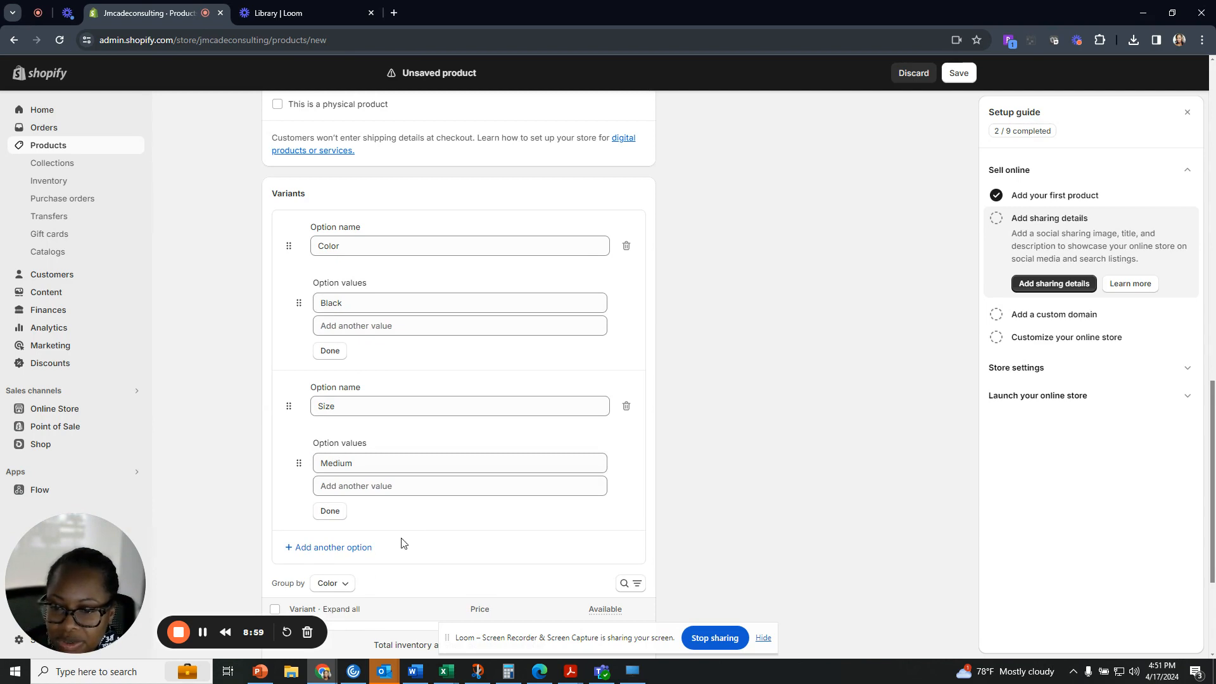
click(335, 352)
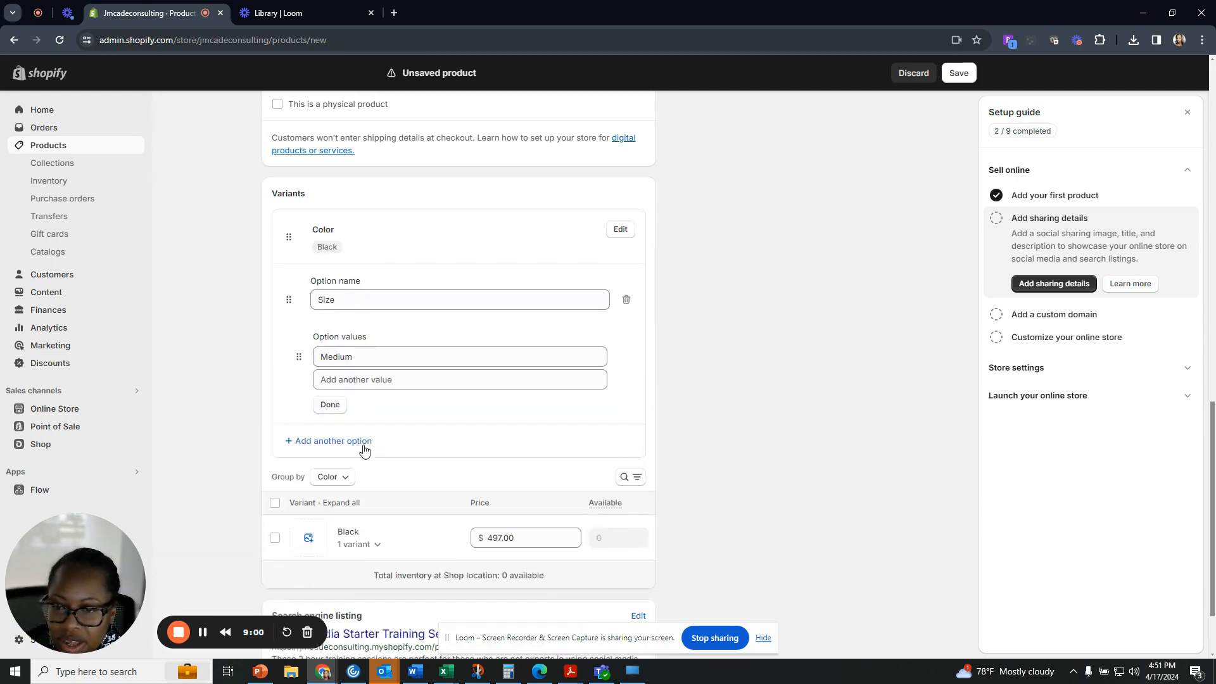
click(336, 407)
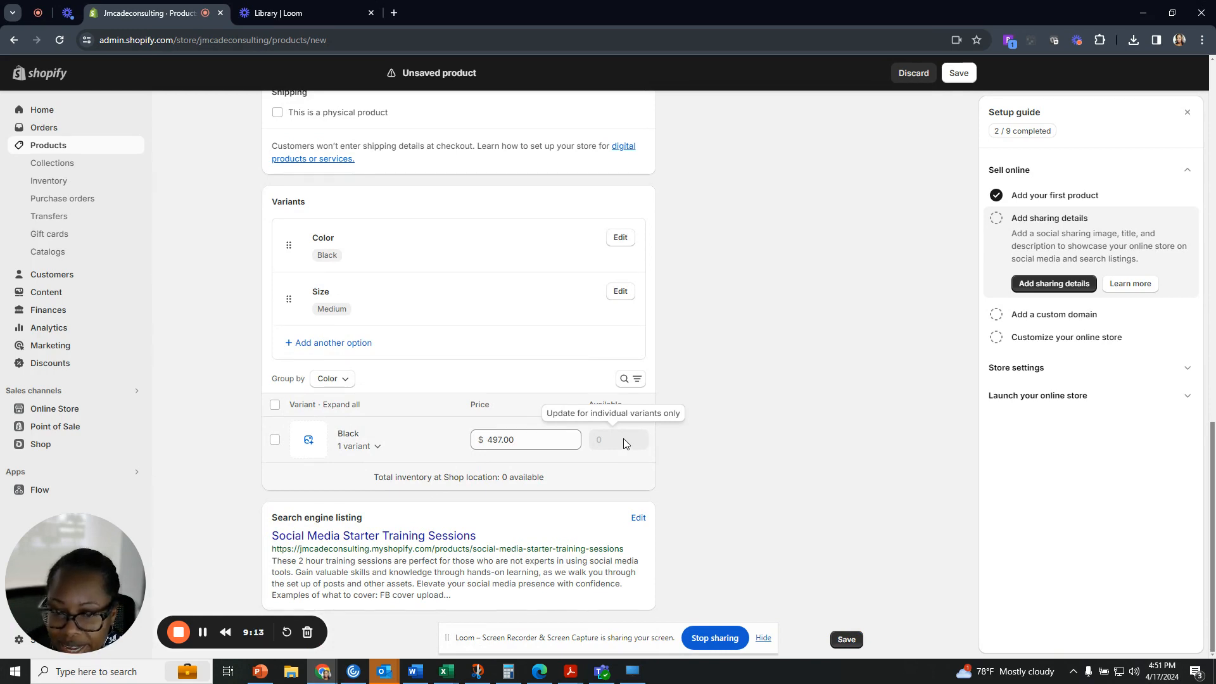
Delete both the Color and Size options, leaving the product without variants.
scroll(570, 348, up, 1)
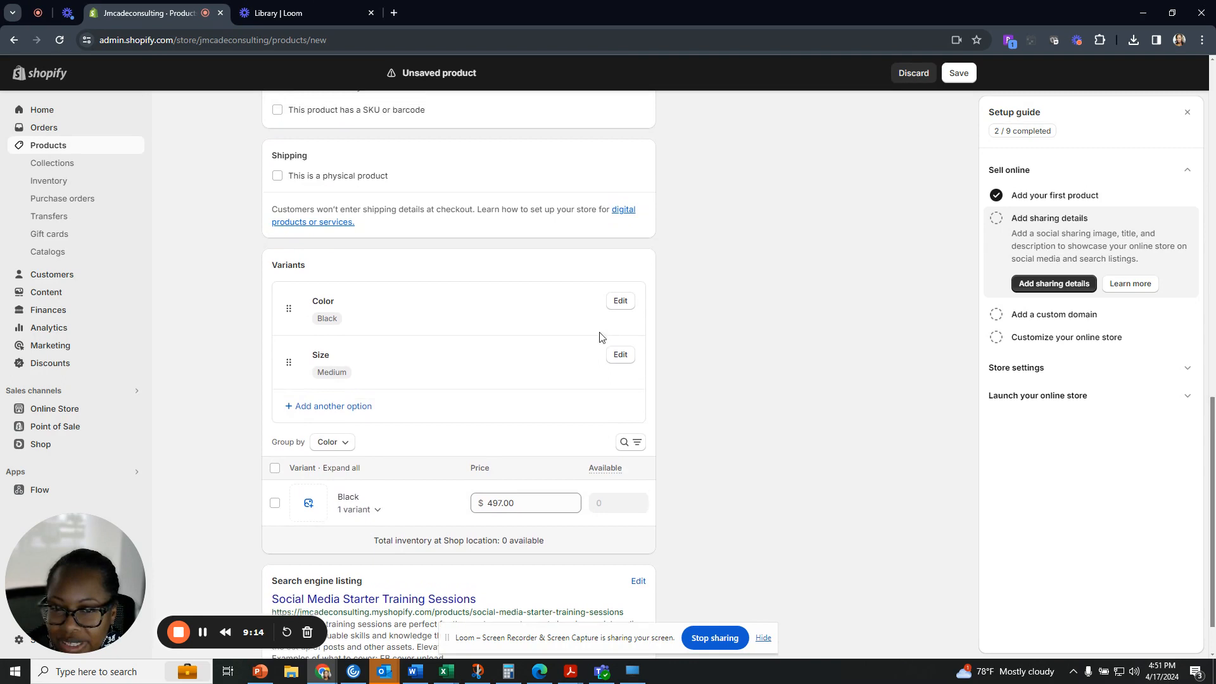
click(619, 301)
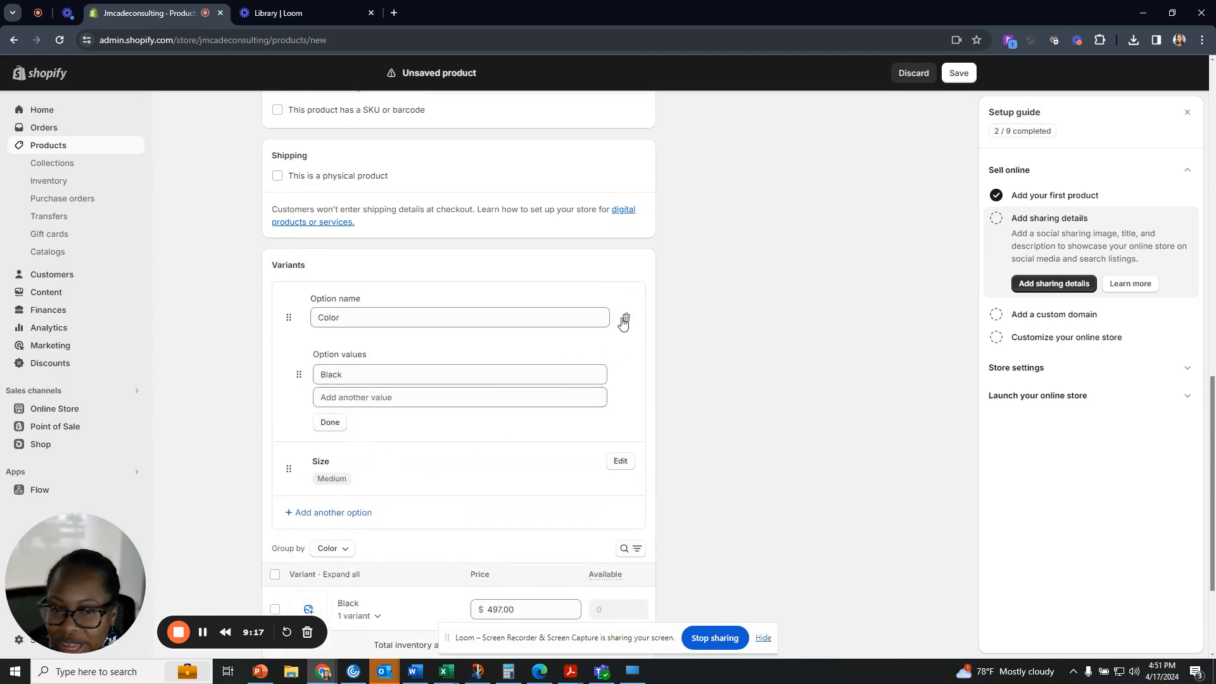
click(624, 318)
click(620, 304)
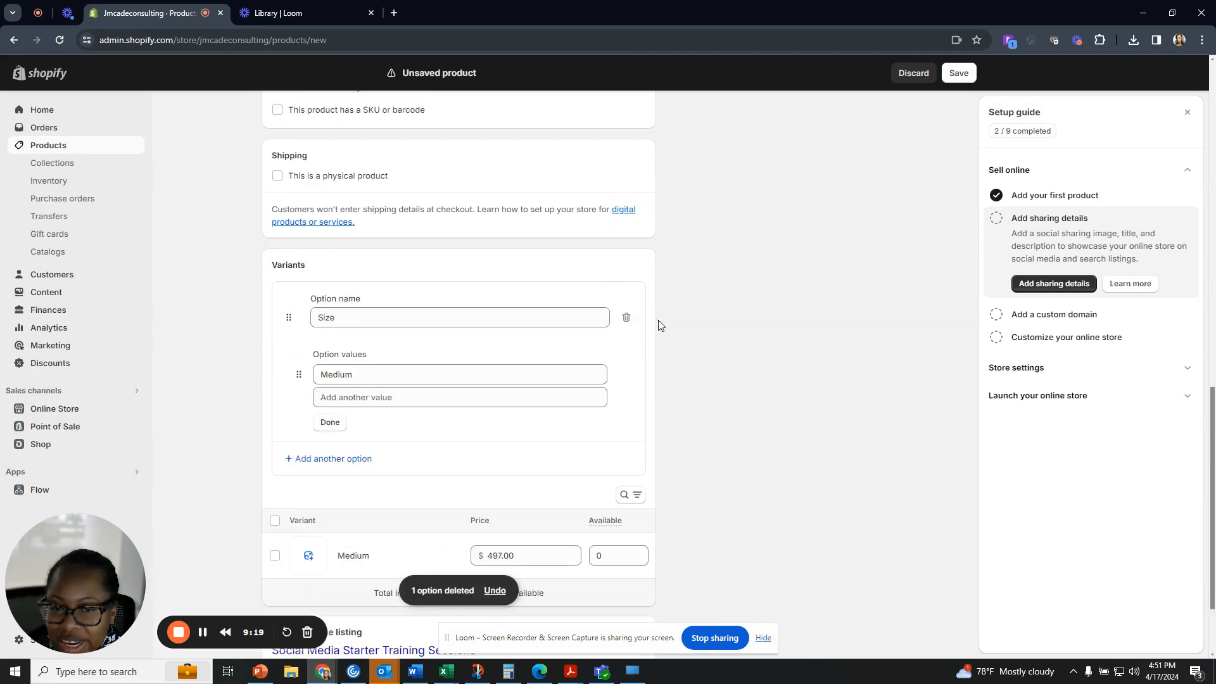
click(625, 318)
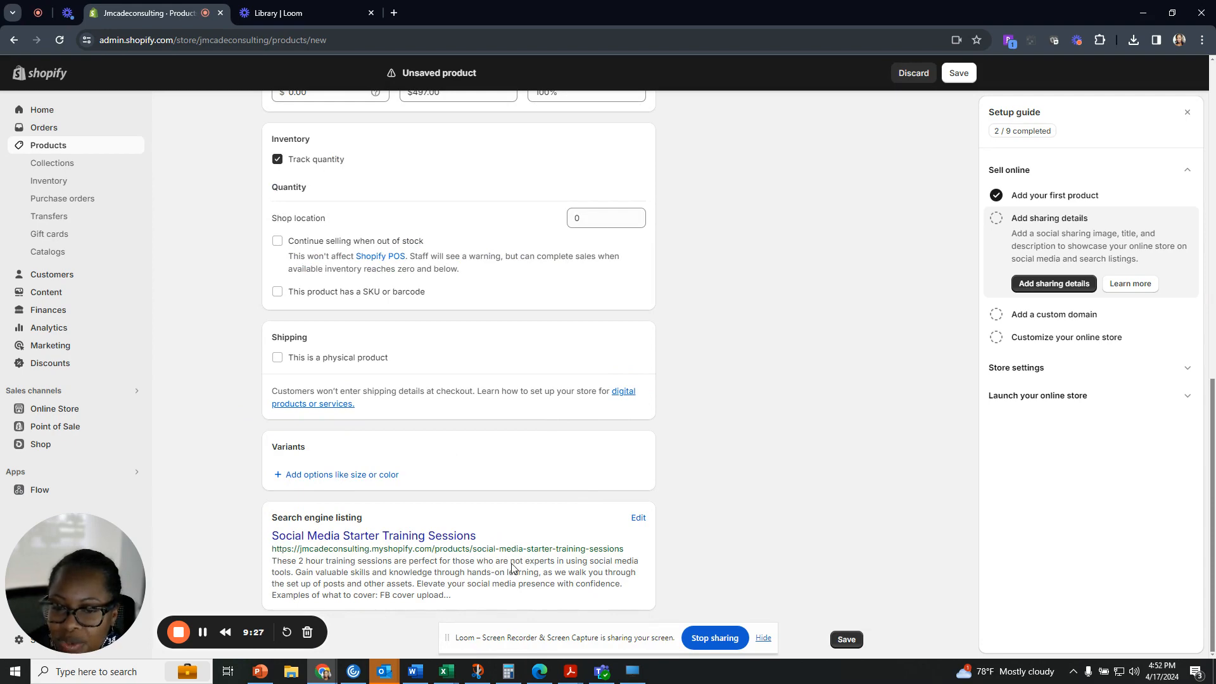
scroll(906, 407, up, 4)
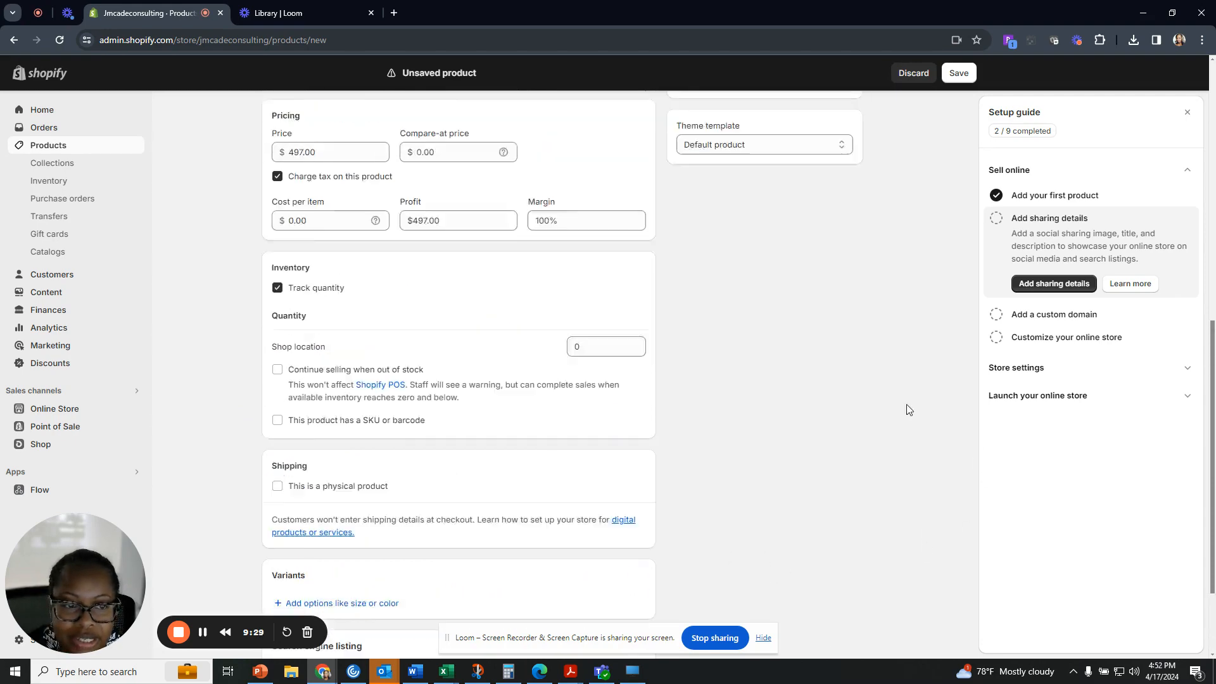
scroll(811, 403, up, 7)
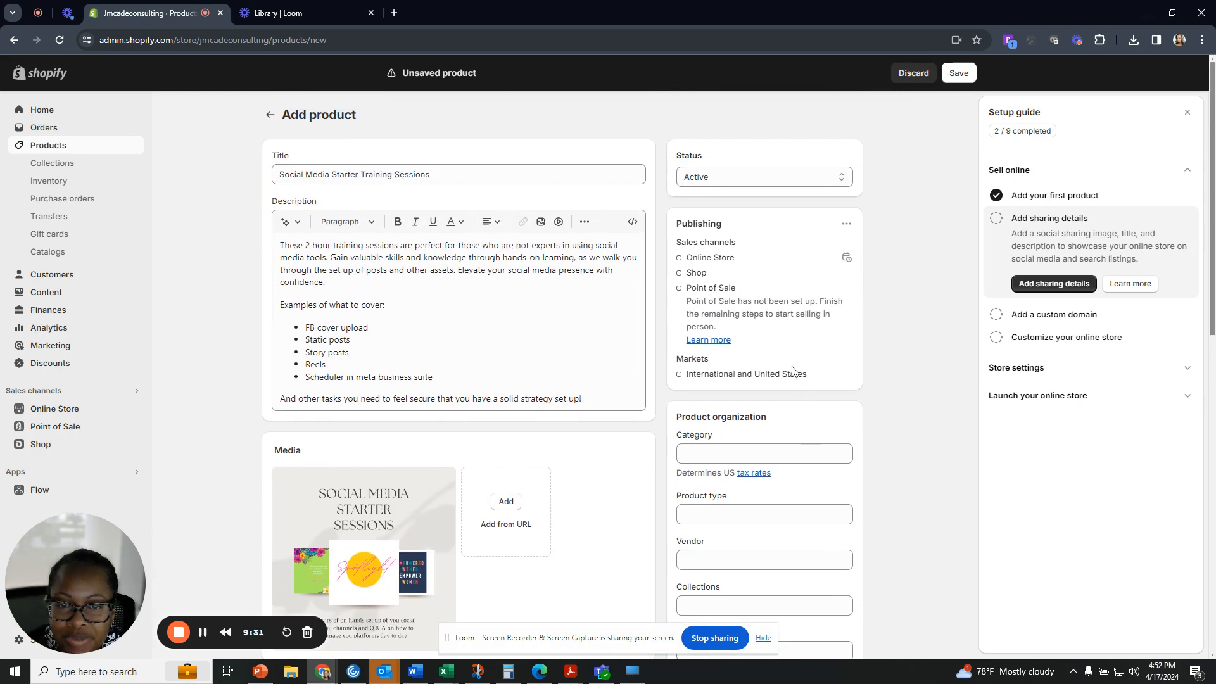
click(789, 176)
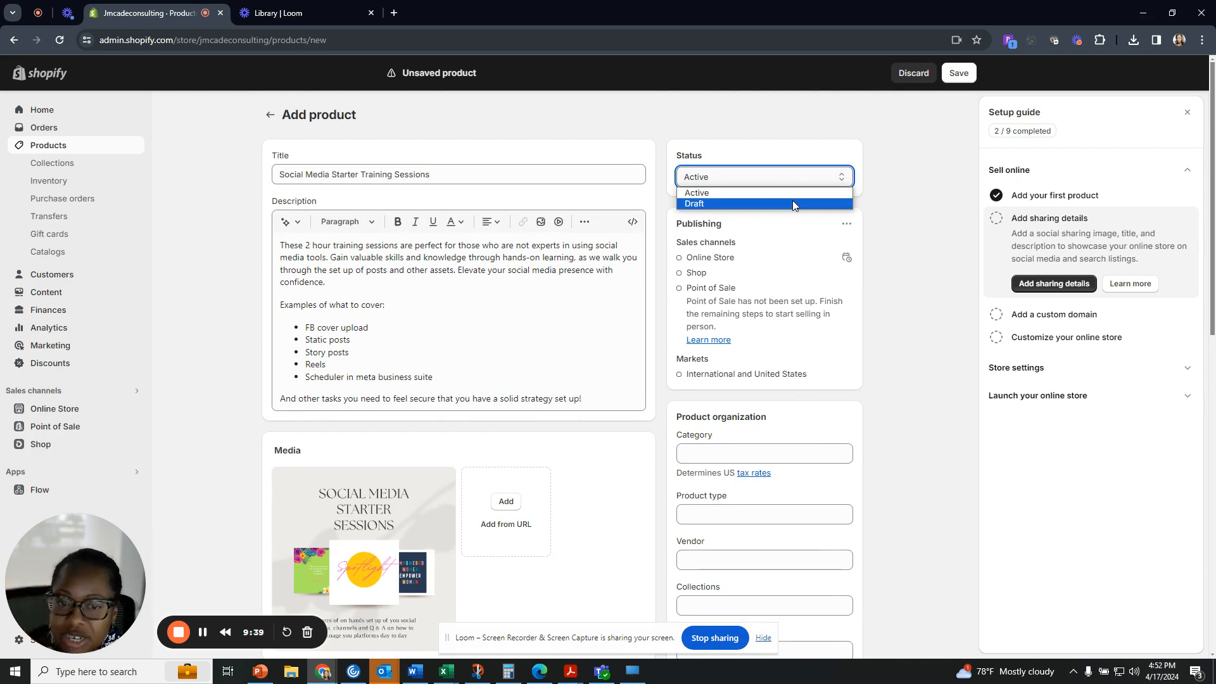
click(796, 219)
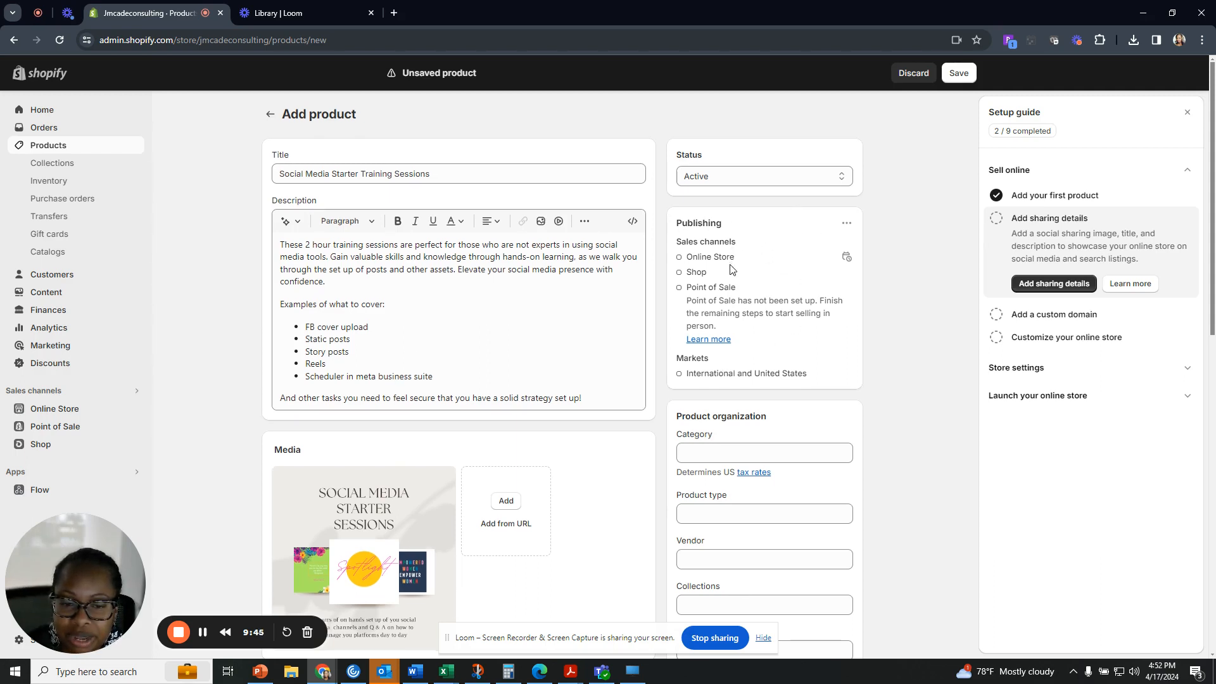
scroll(734, 260, down, 3)
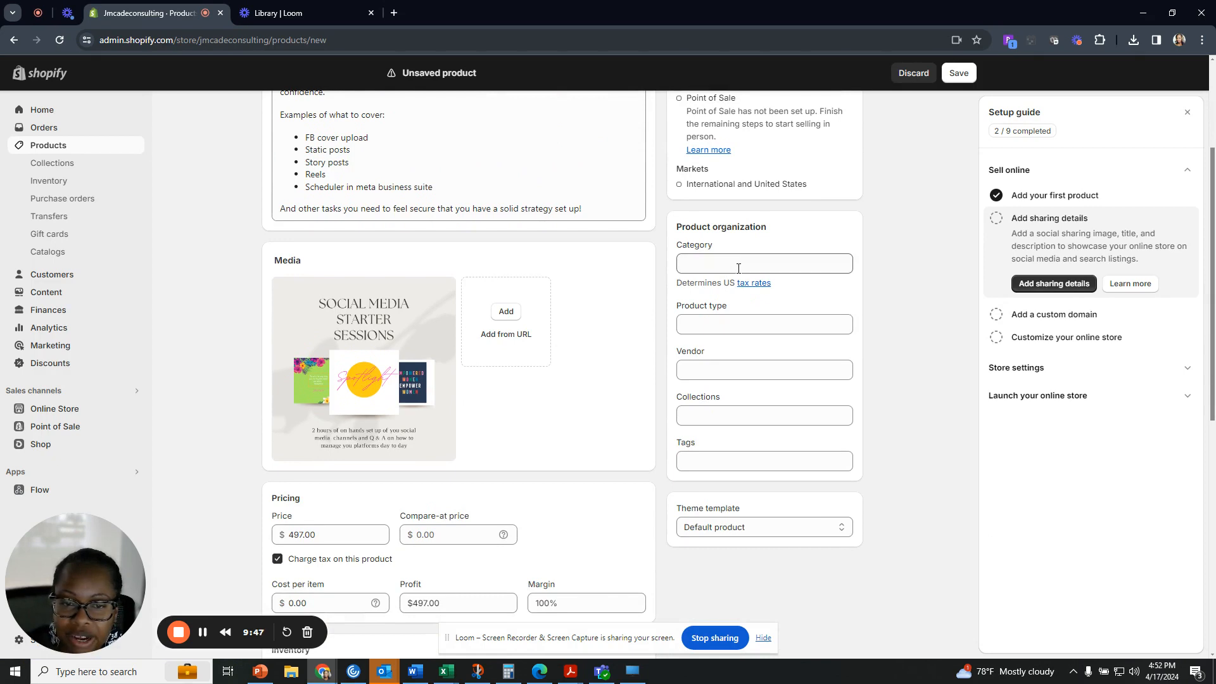
click(737, 269)
Replace the Software category by searching 'Media' and choosing Media as the product category.
scroll(772, 407, down, 3)
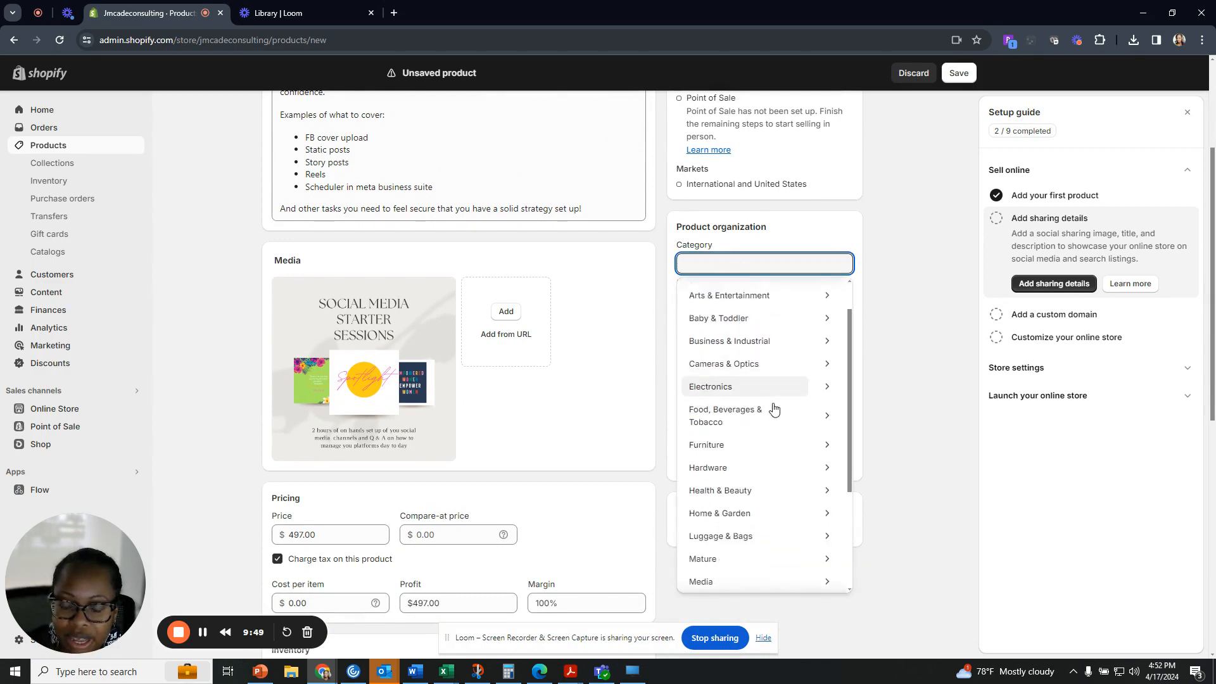
scroll(771, 407, down, 5)
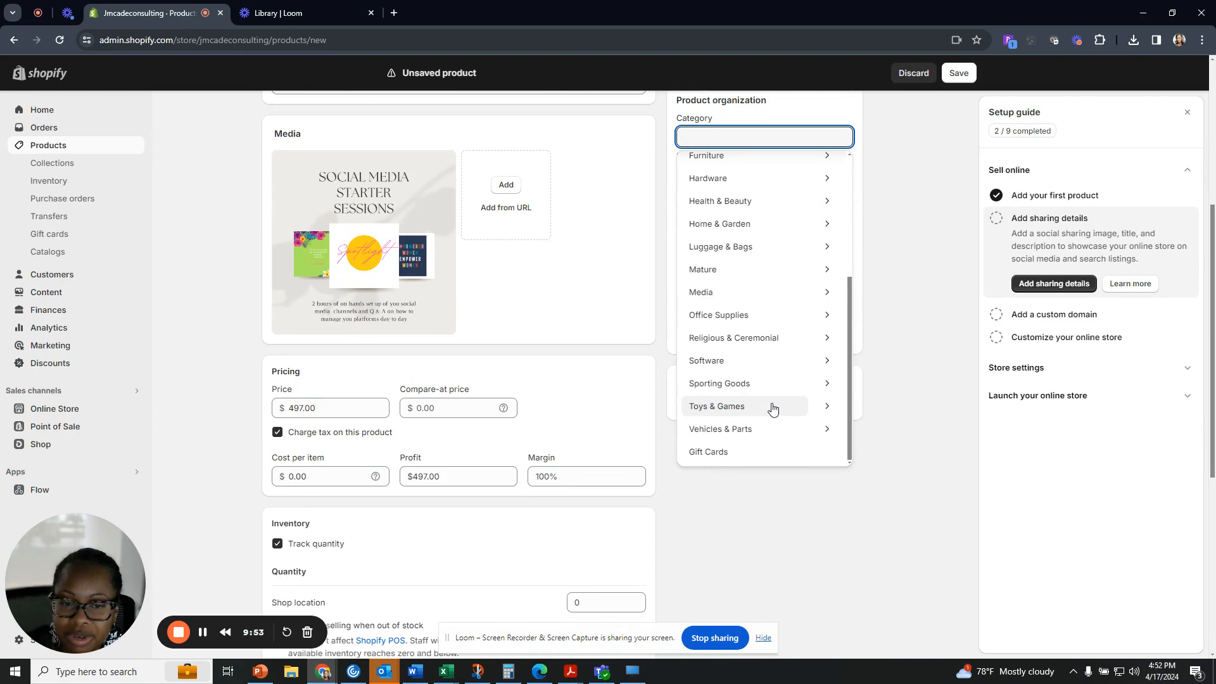
click(773, 360)
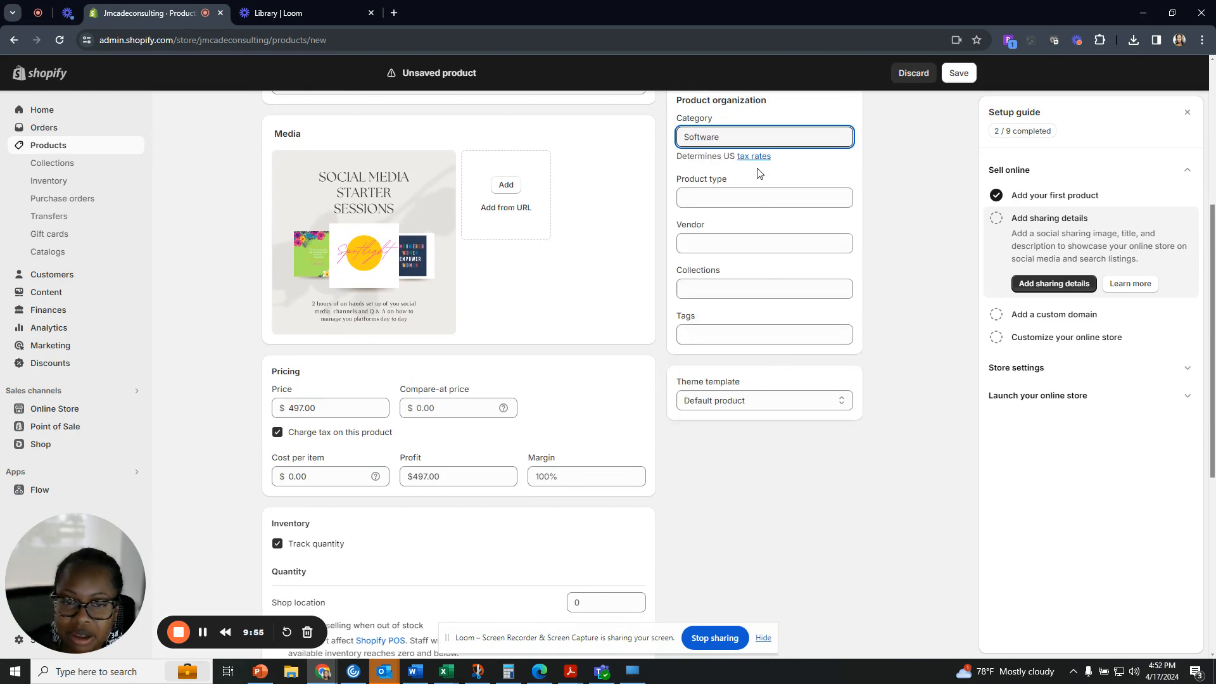
scroll(763, 199, up, 2)
drag(749, 264, 652, 263)
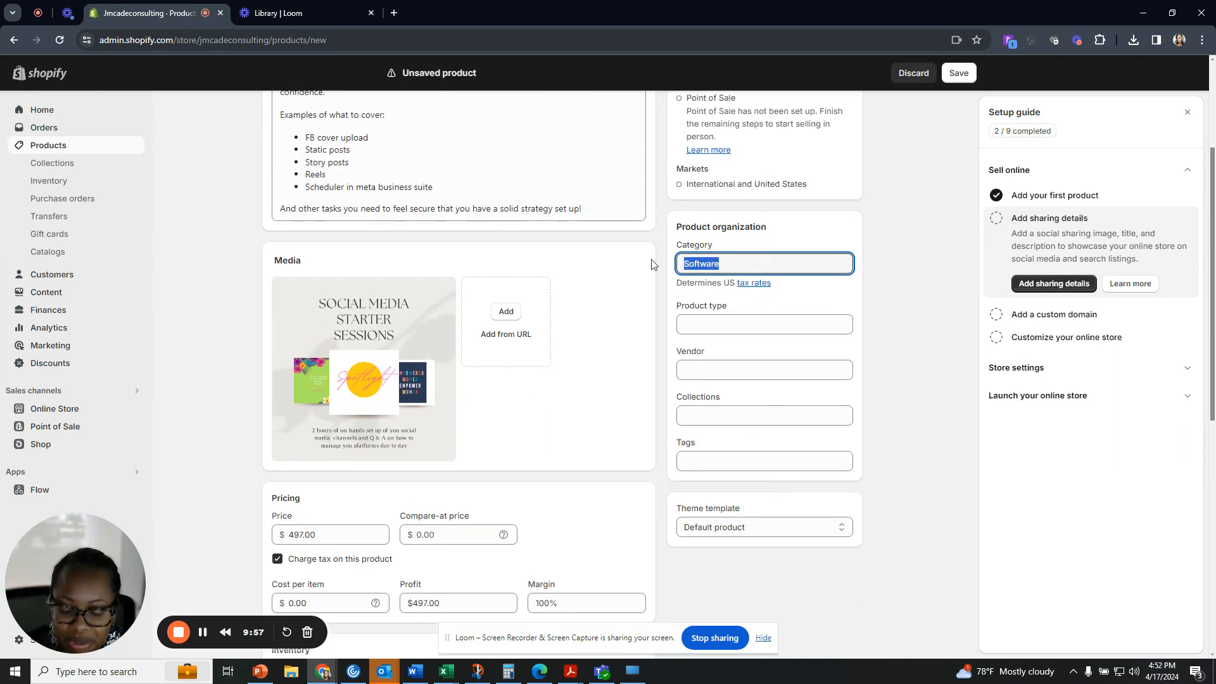
text(serv)
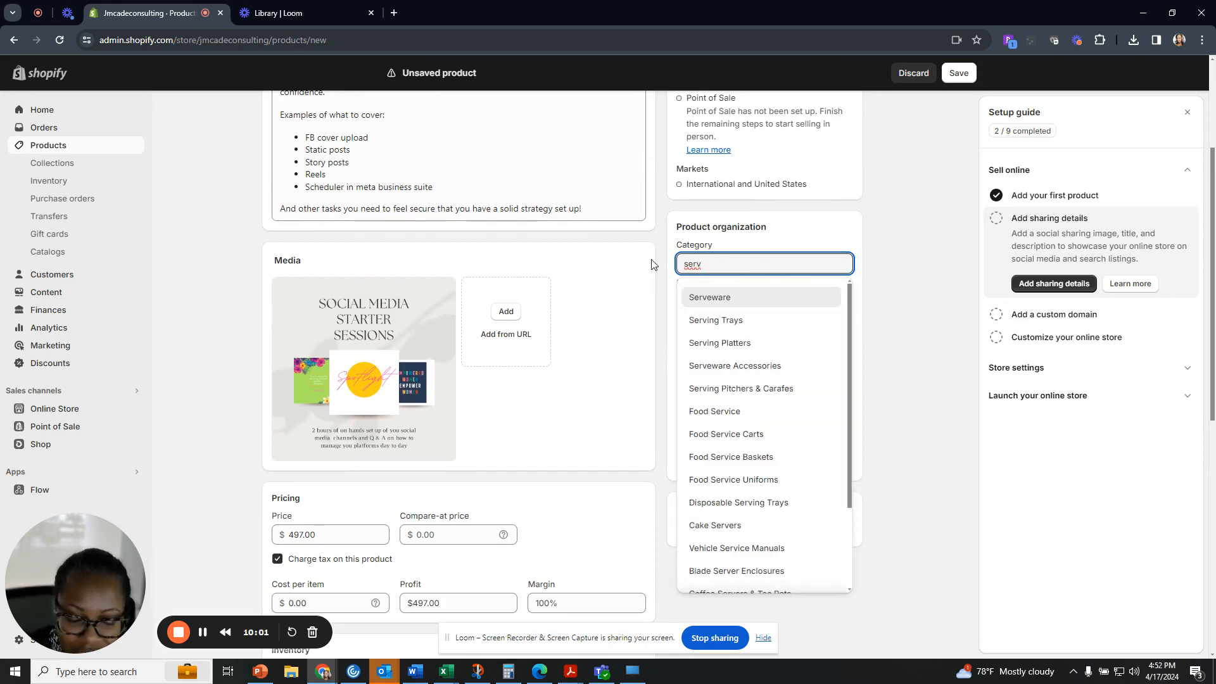
text(ice)
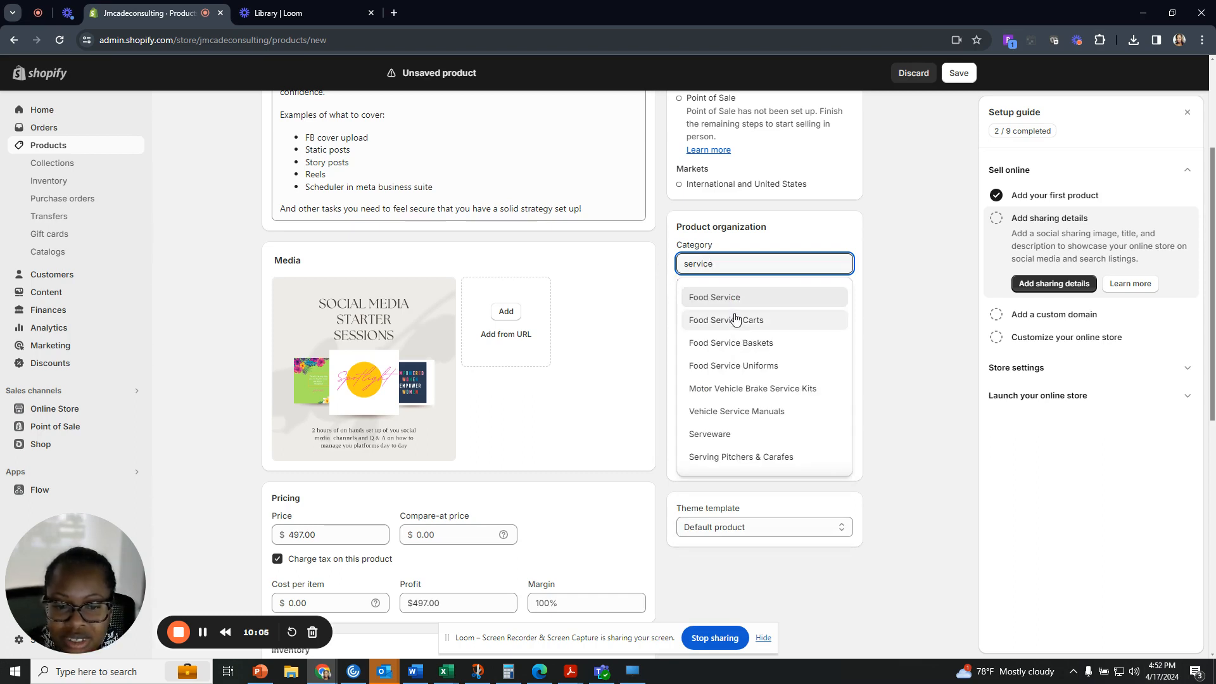
scroll(734, 317, down, 1)
scroll(734, 317, up, 1)
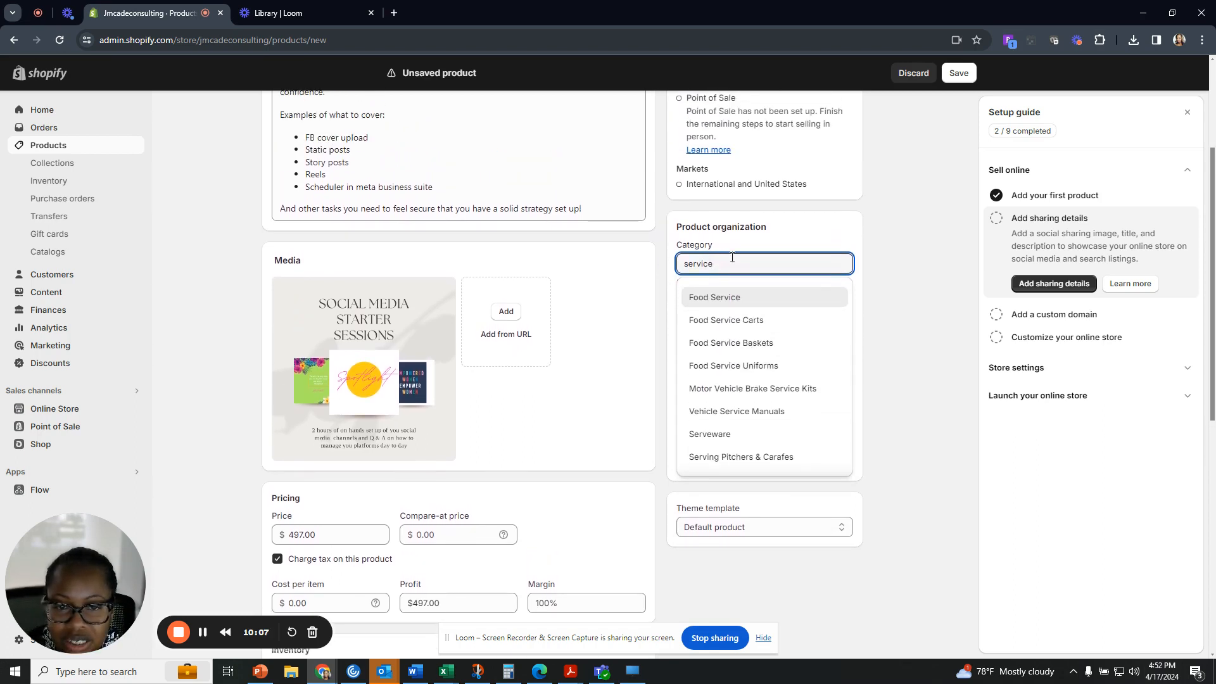
drag(731, 261, 655, 263)
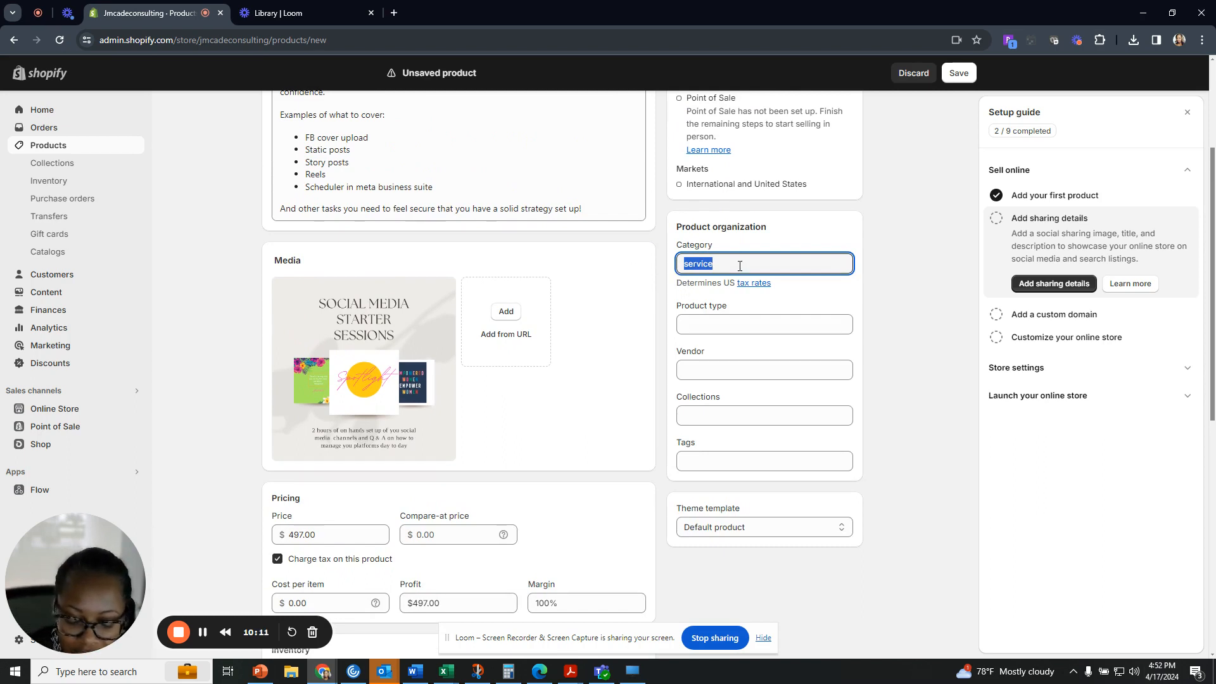
text(Media)
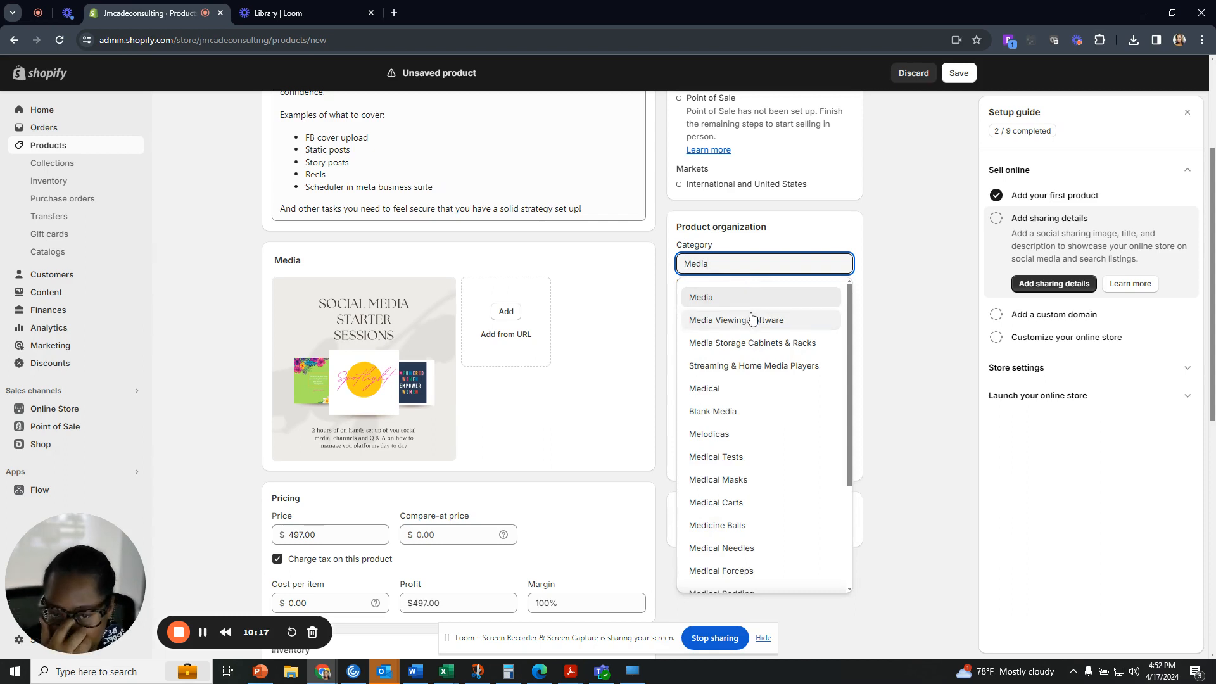
click(743, 303)
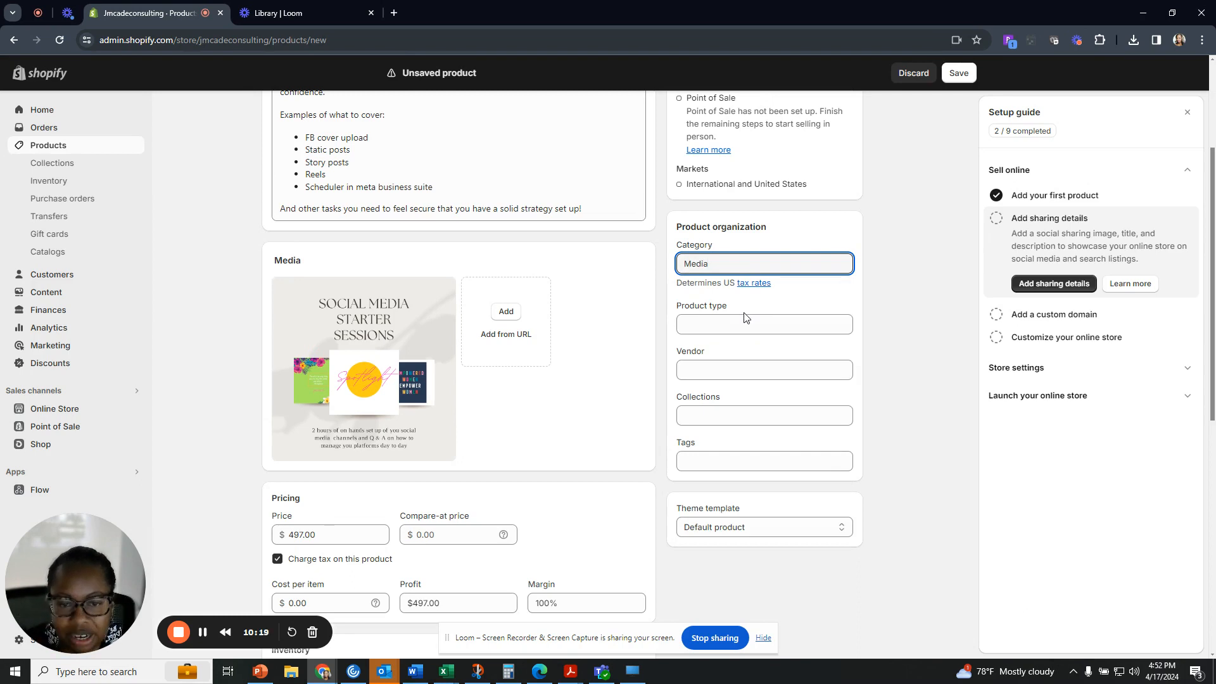
click(745, 322)
Set the product vendor to the store's name from the vendor suggestions.
click(742, 365)
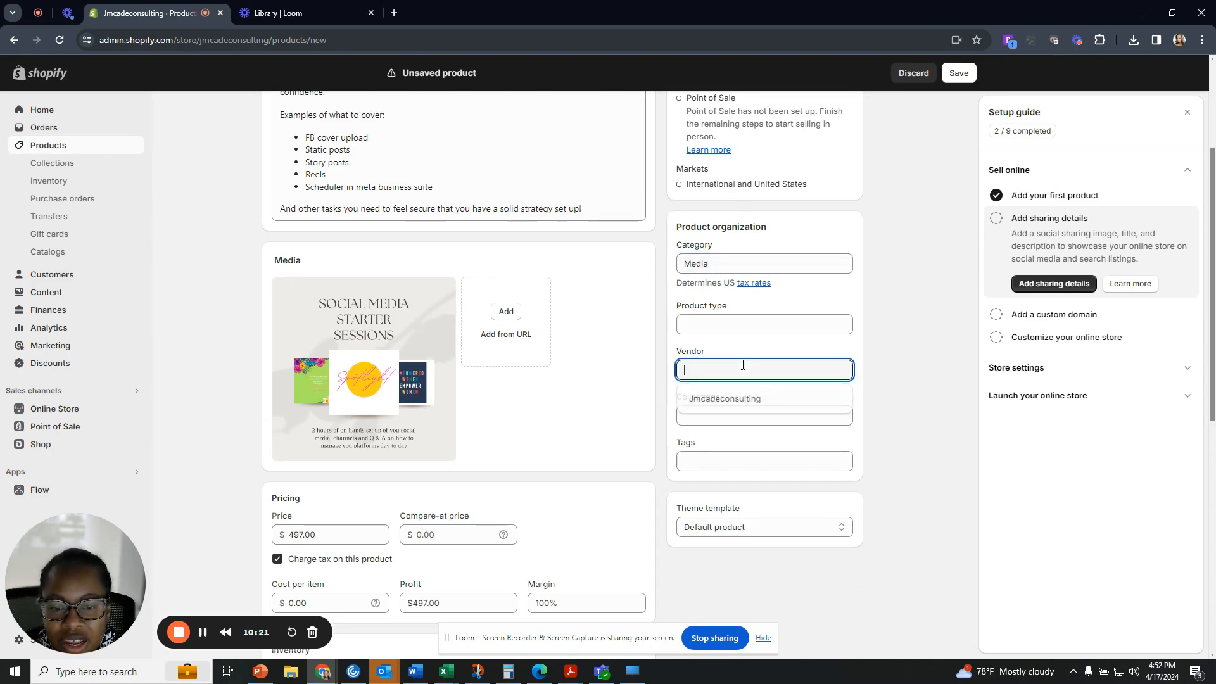
click(745, 398)
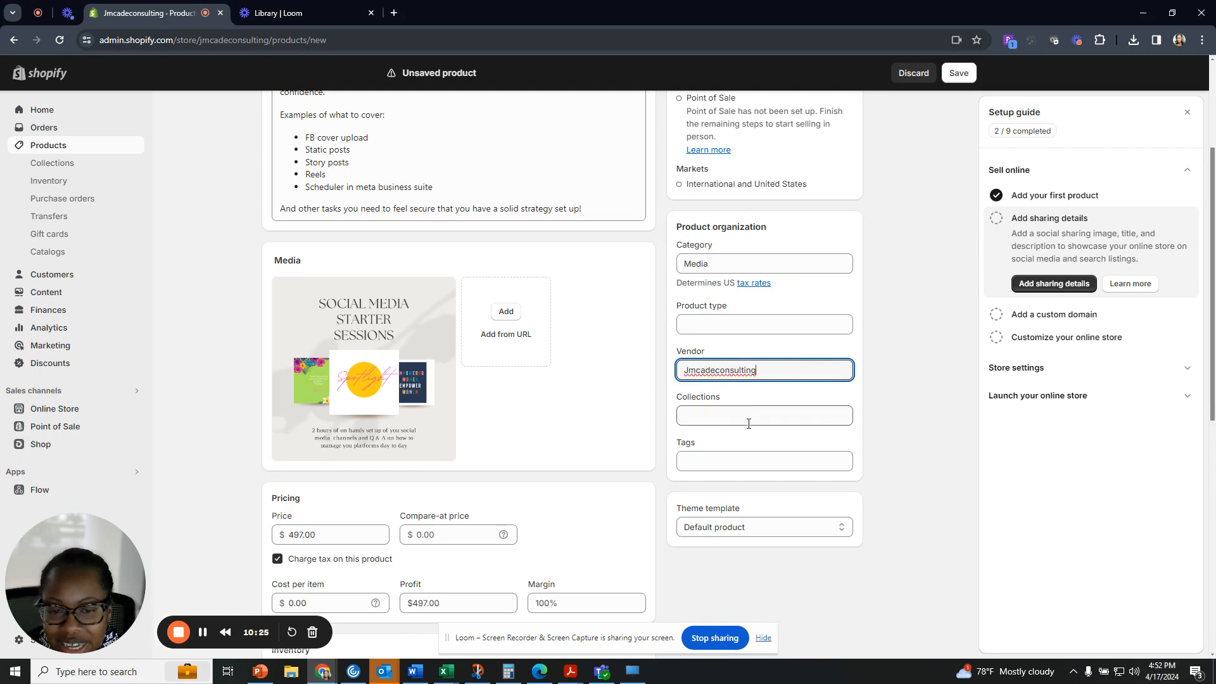
click(746, 418)
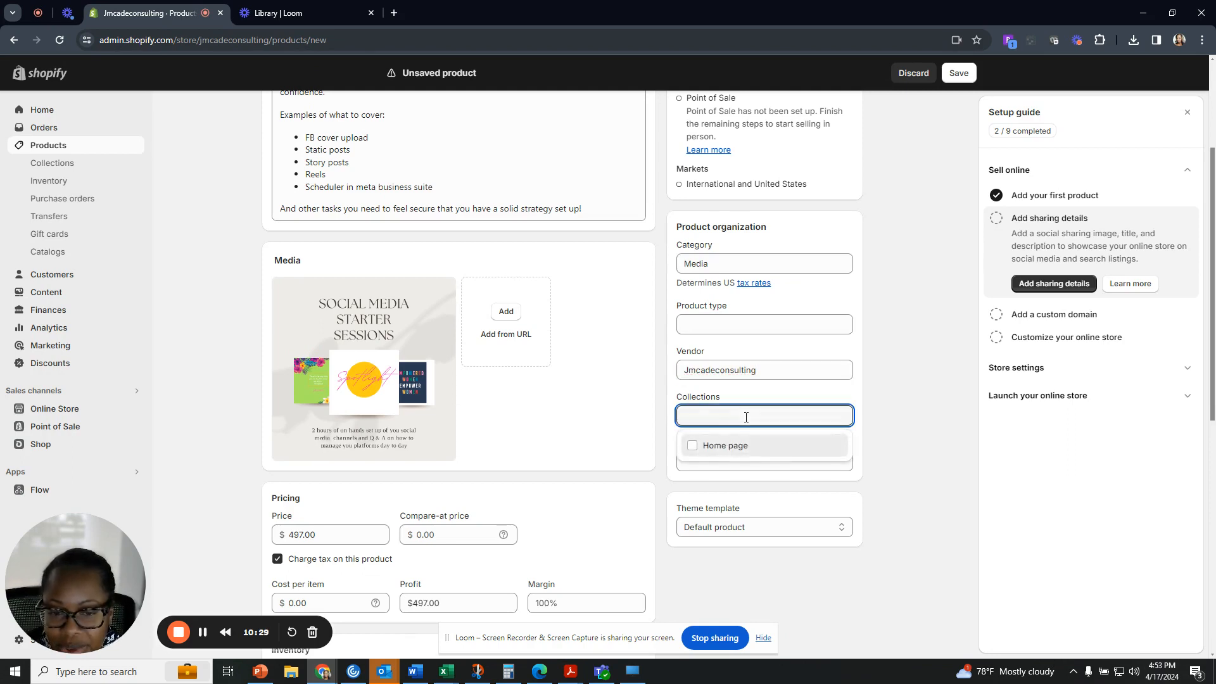
Leave the Home page collection unticked and move to the Tags field.
click(693, 449)
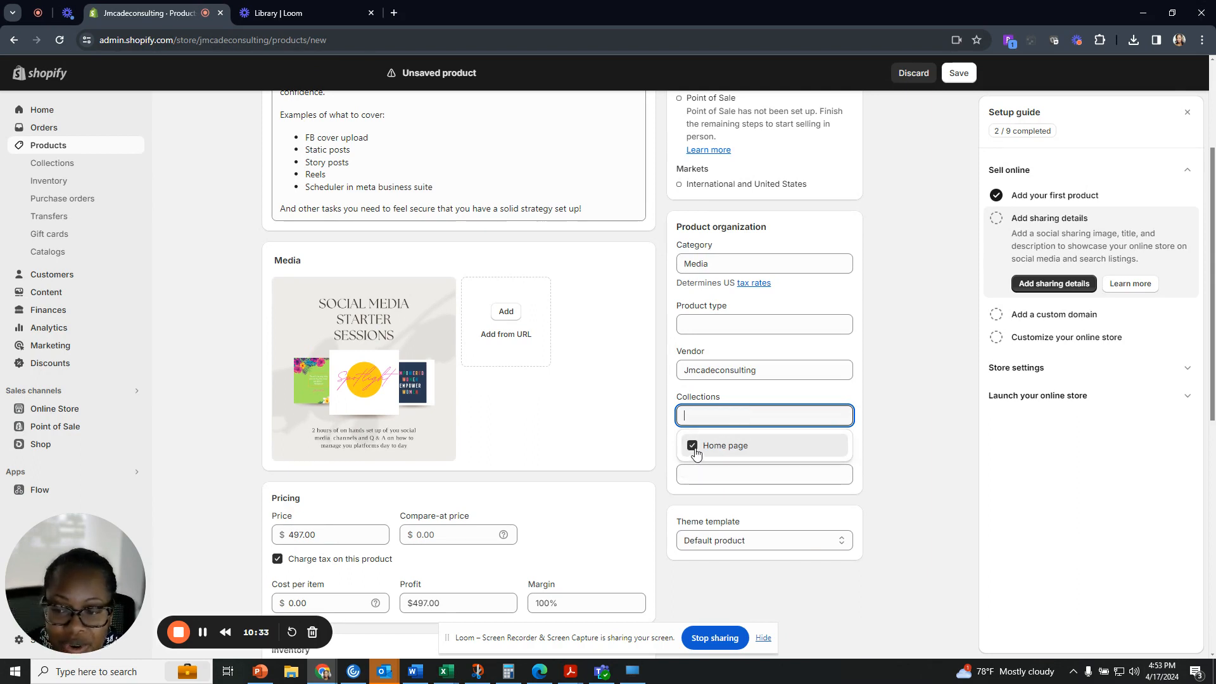
click(694, 448)
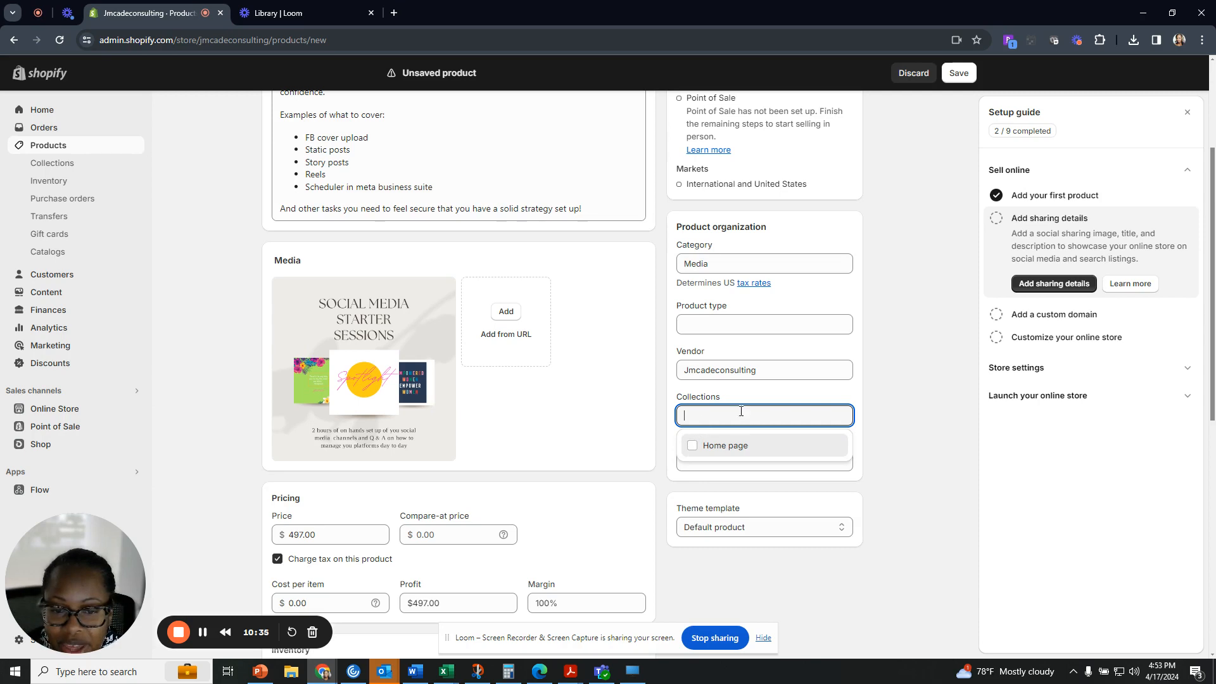
click(858, 464)
click(785, 463)
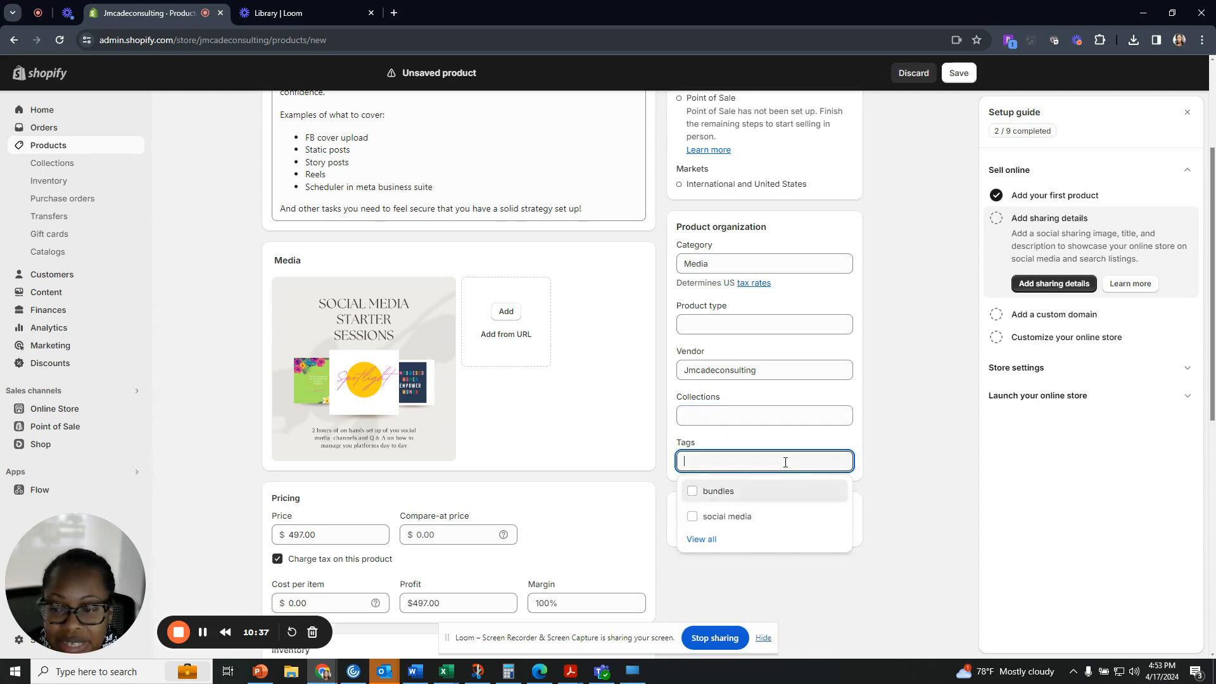
Add the tags tutorials, the existing bundles tag, and starter to the product.
text(tut)
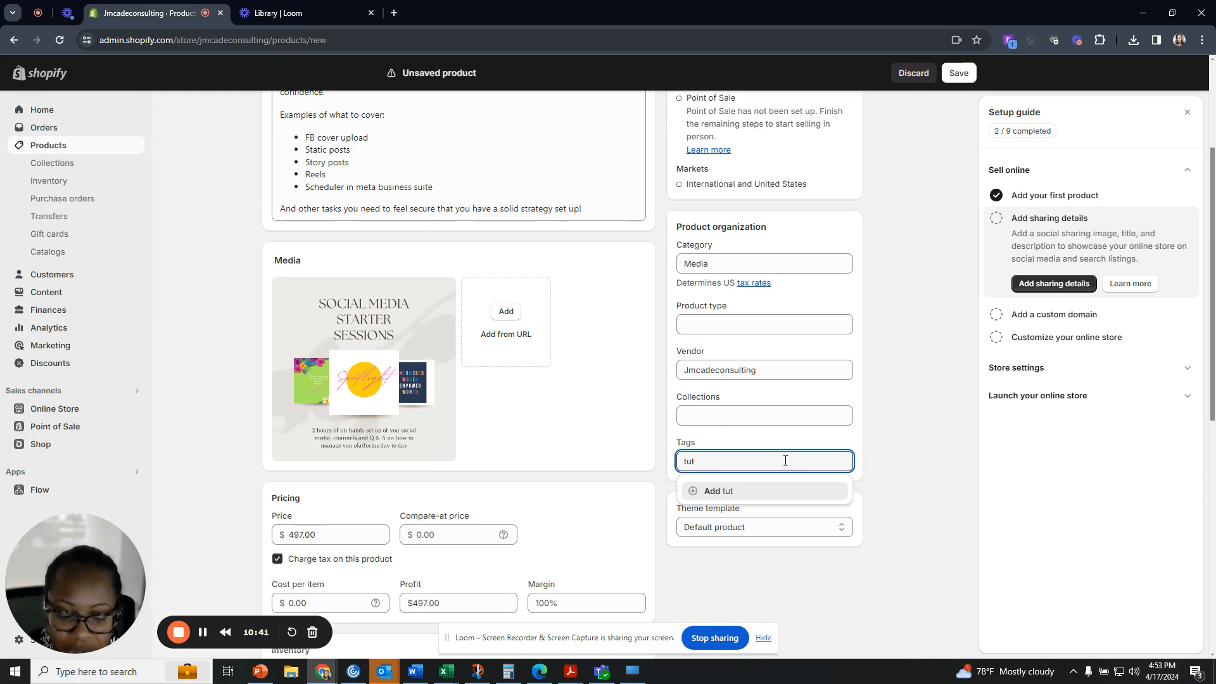
text(orial)
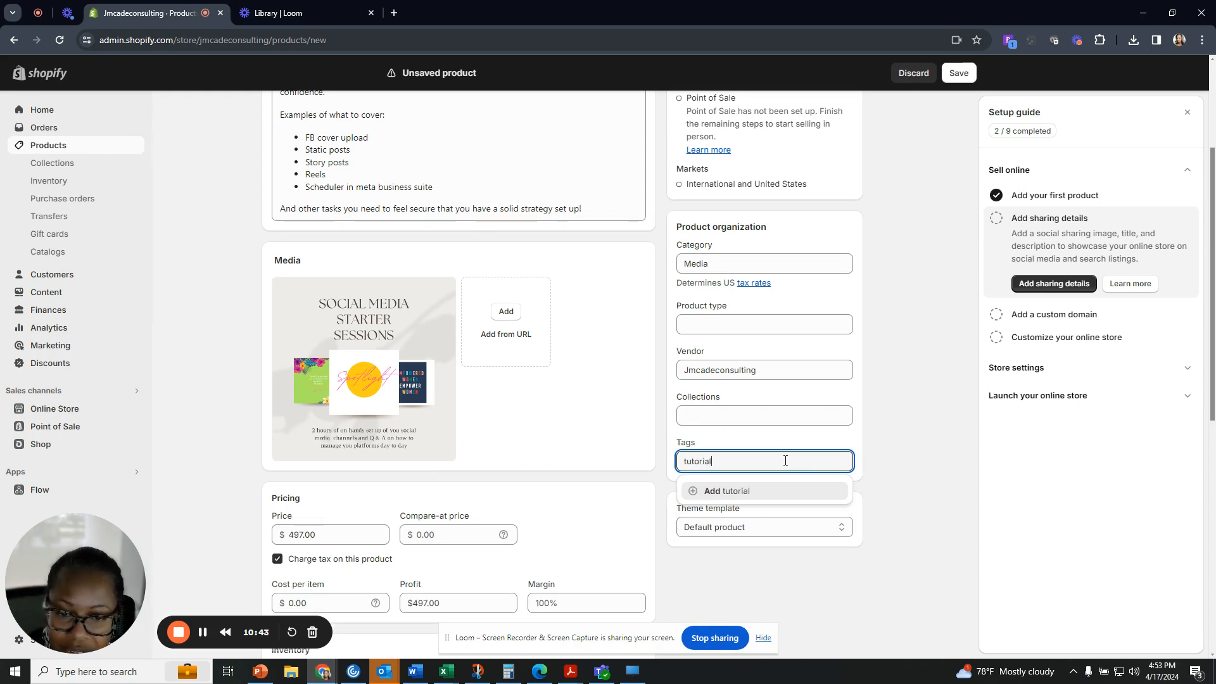
text(s)
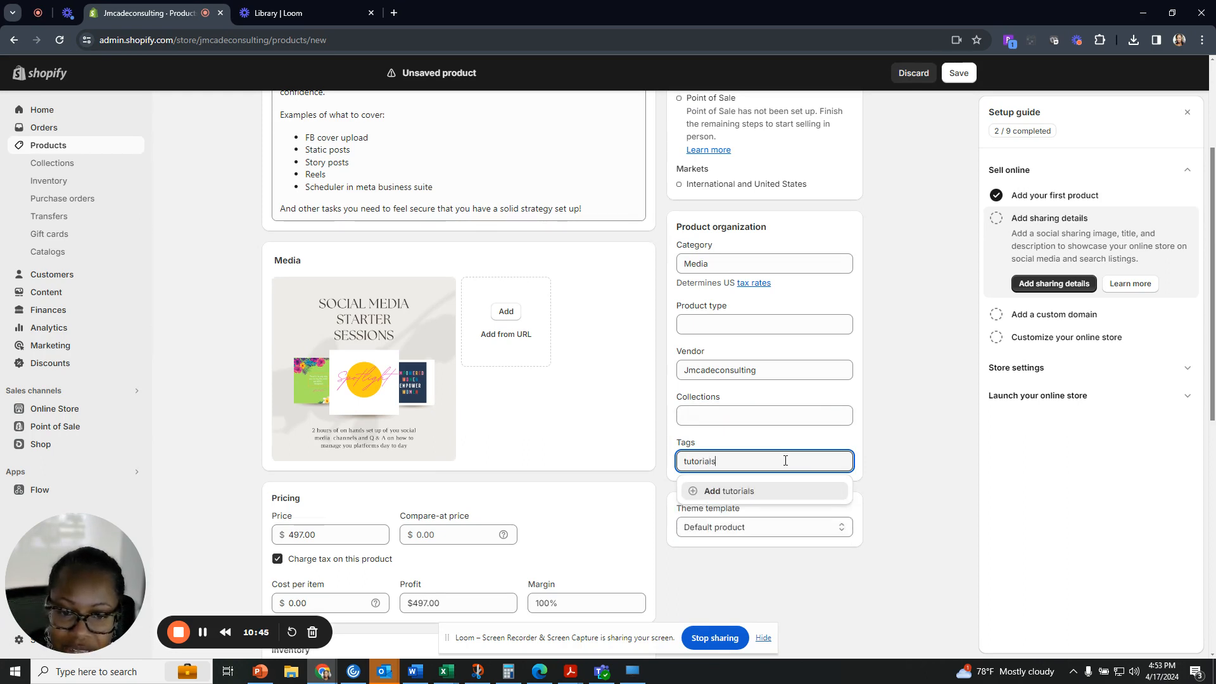
key(Return)
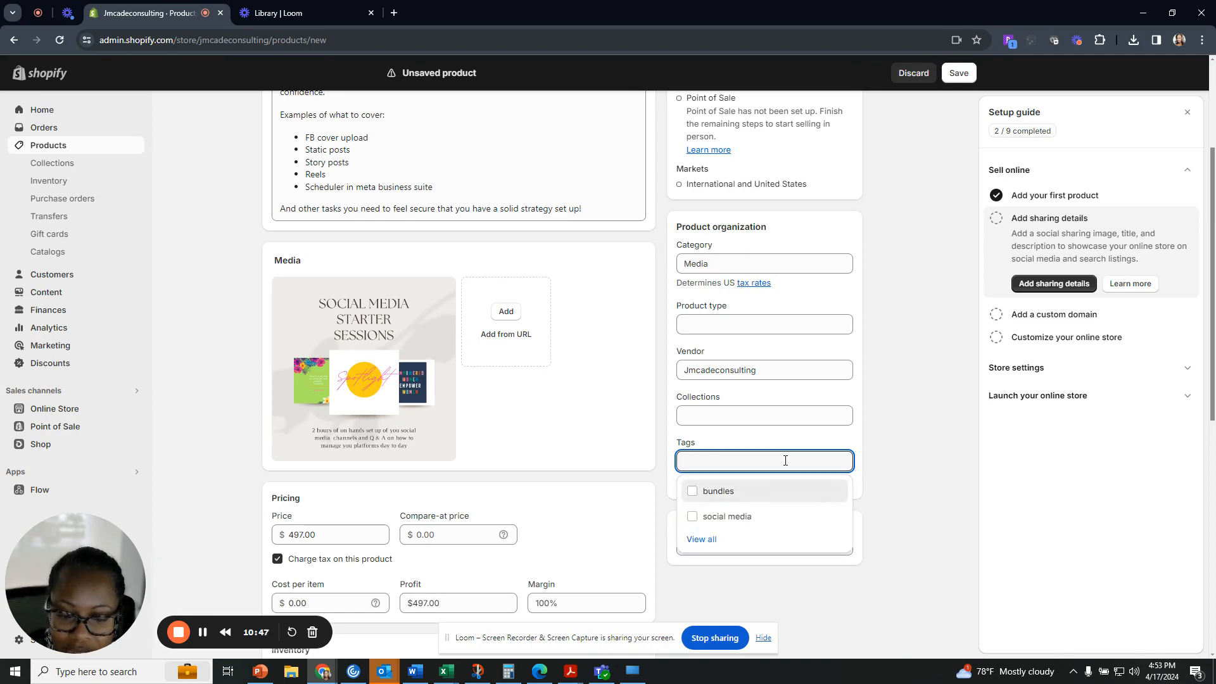
text(bundles)
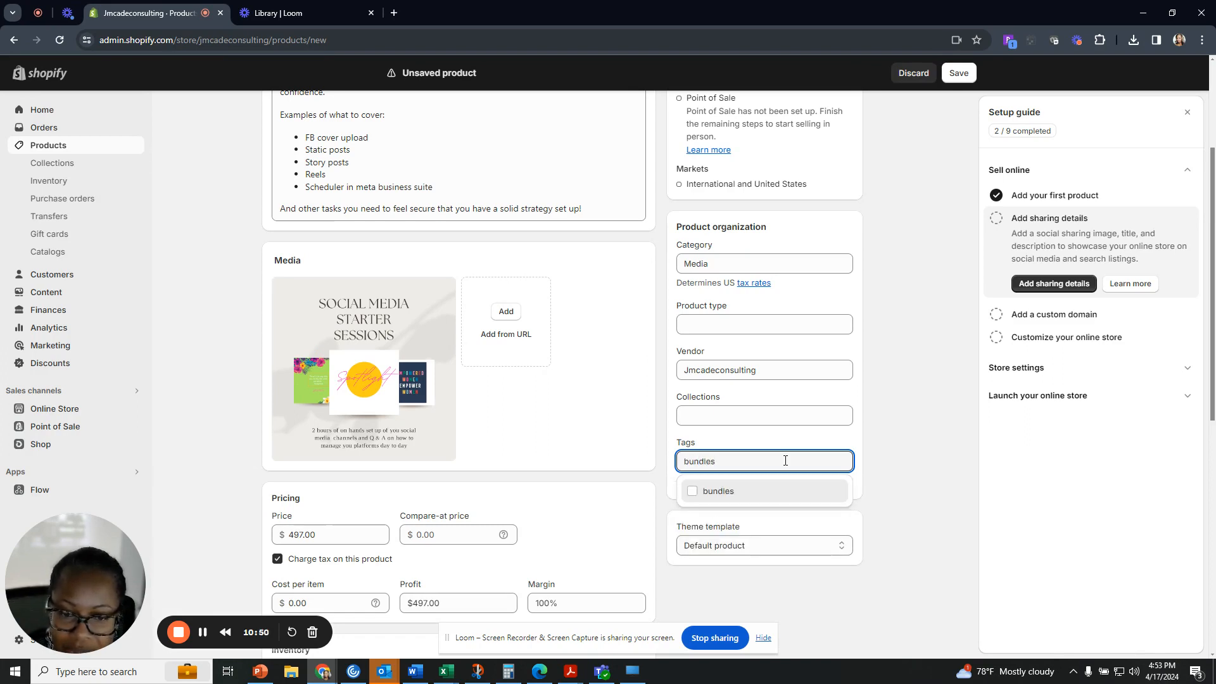
key(Return)
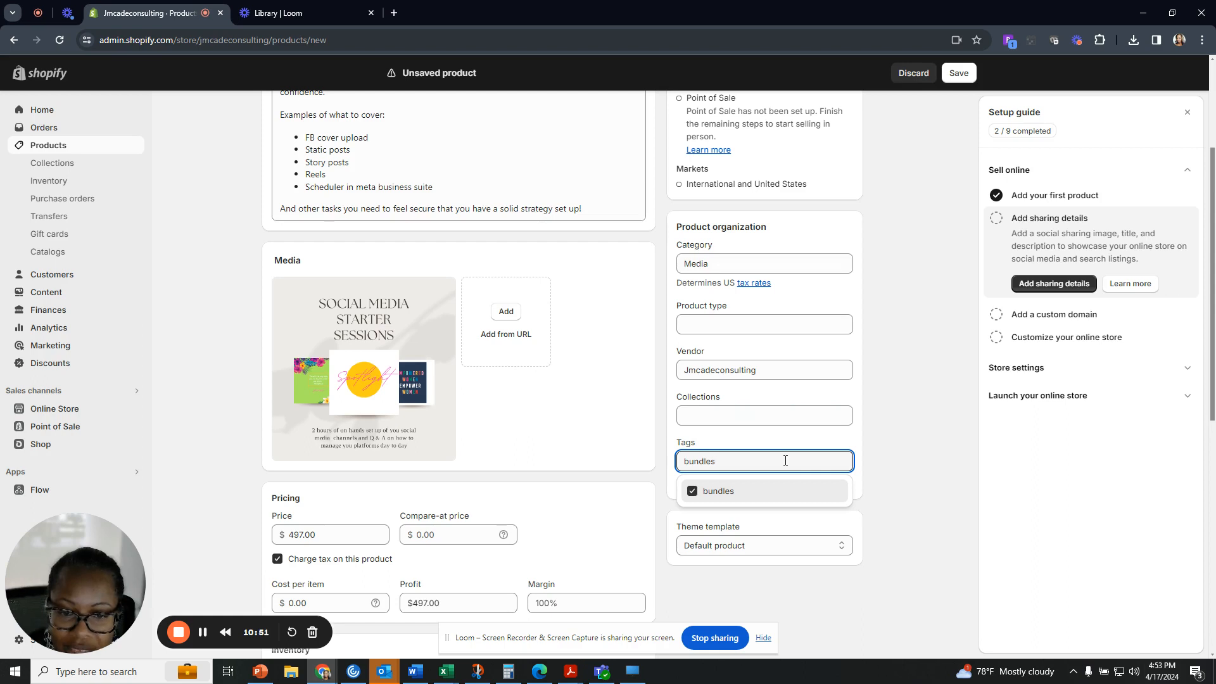
key(Return)
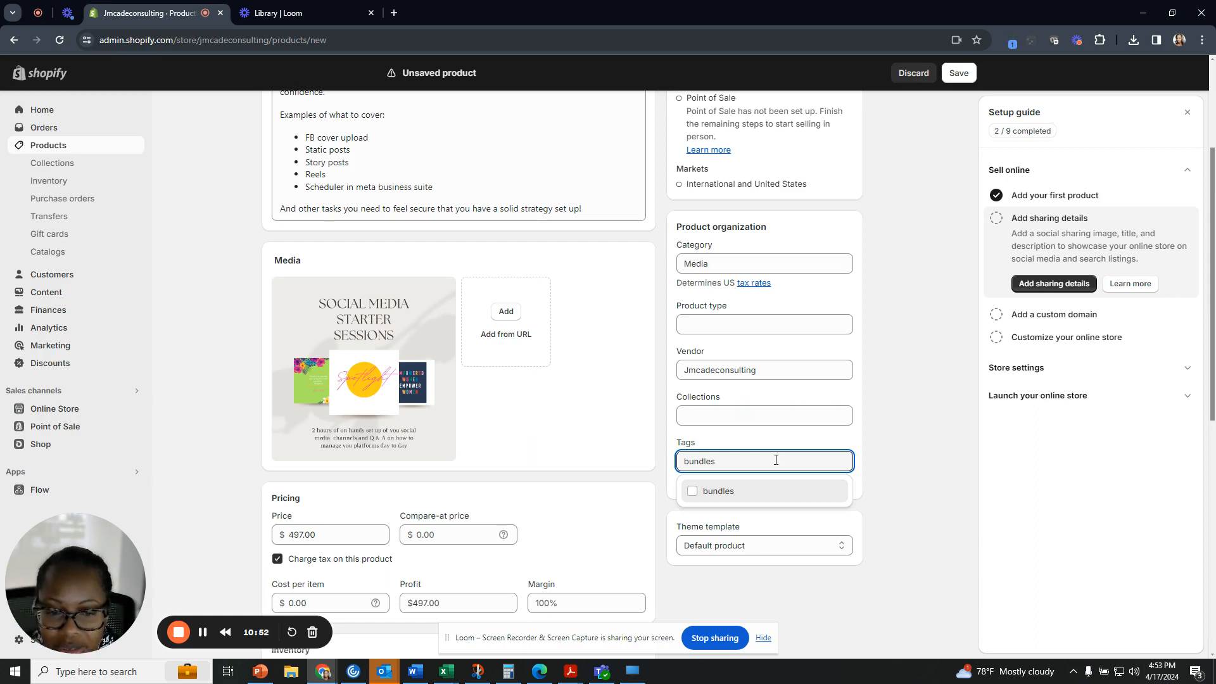
click(692, 492)
click(884, 497)
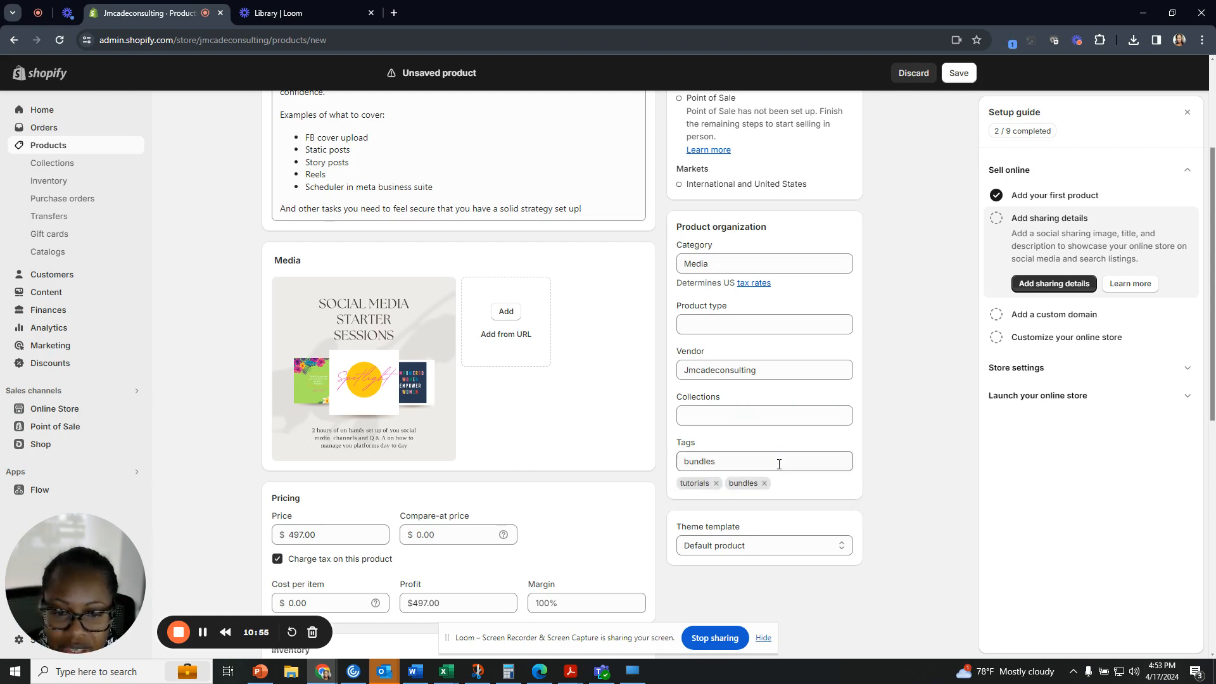
double_click(779, 462)
text(starter pa)
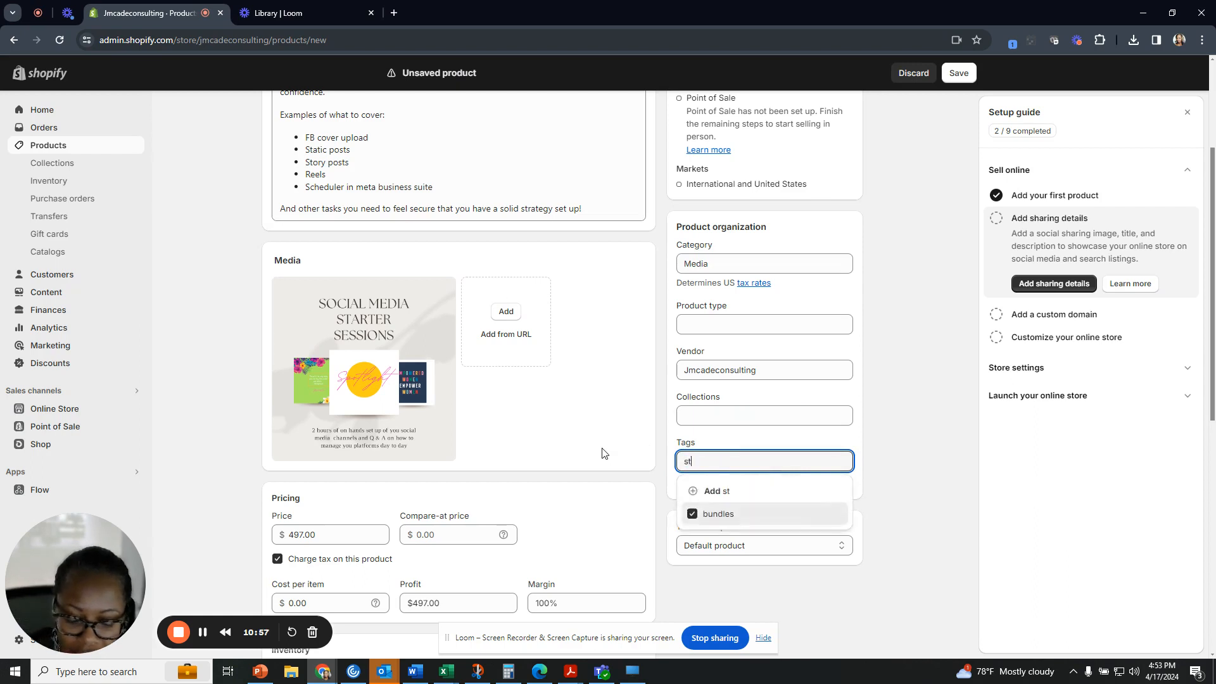
key(BackSpace)
key(BackSpace)
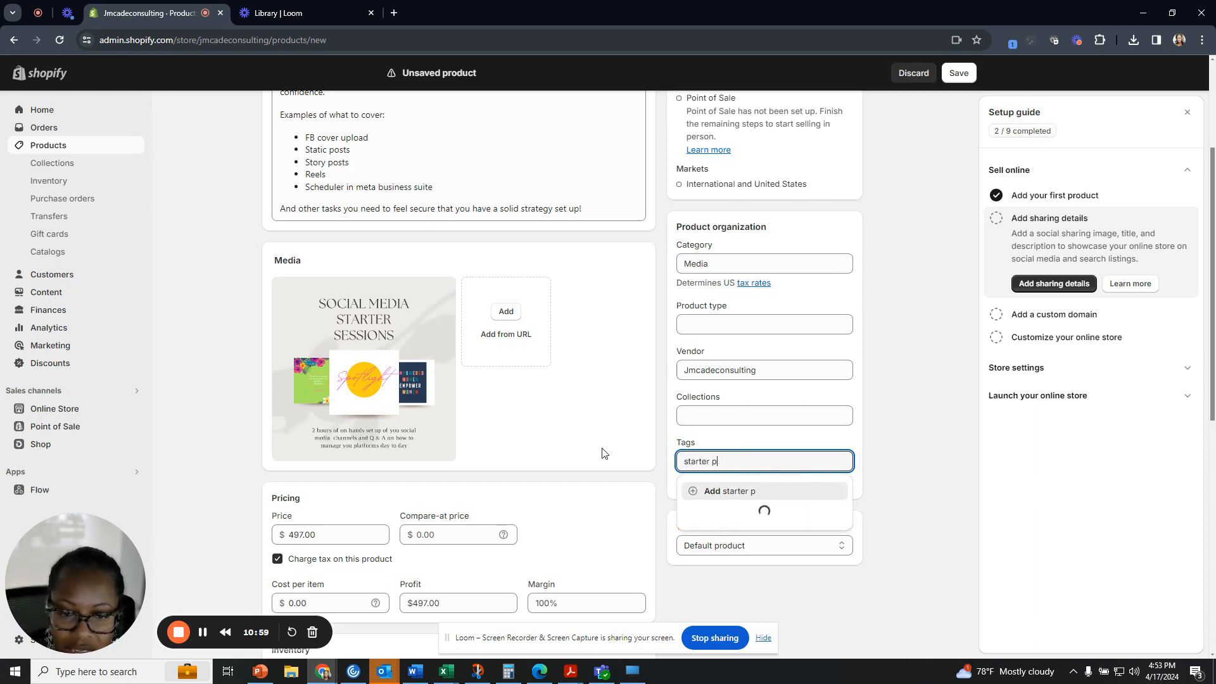
key(Return)
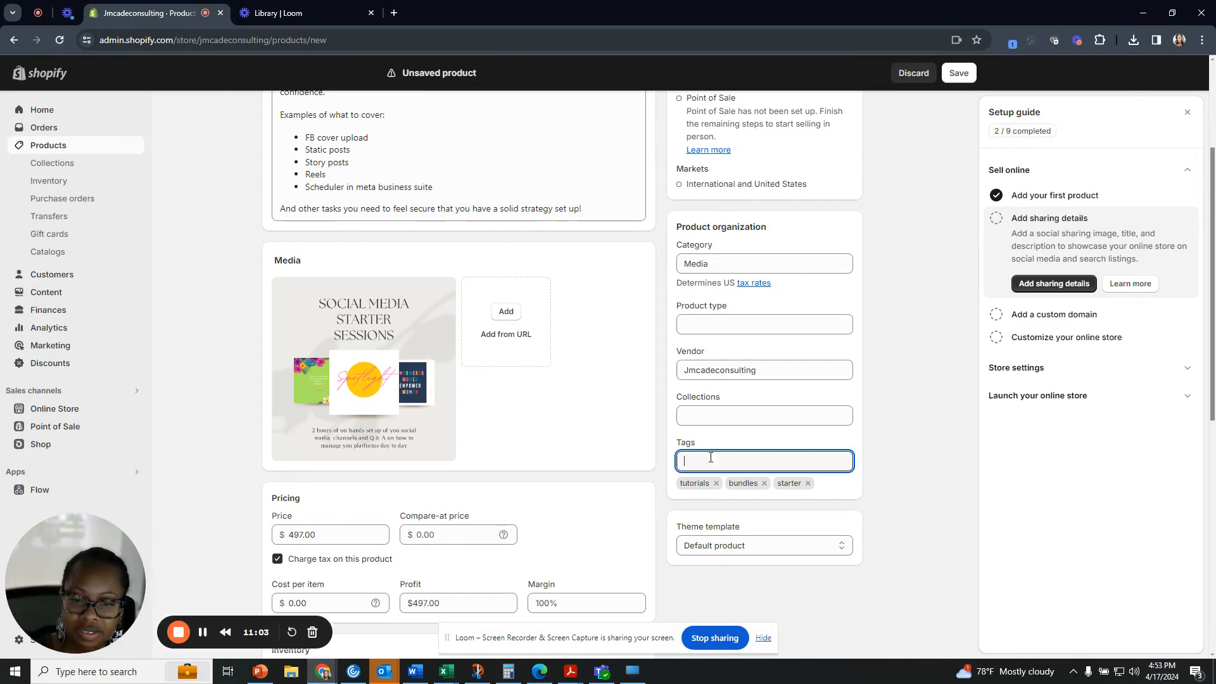
scroll(821, 455, down, 3)
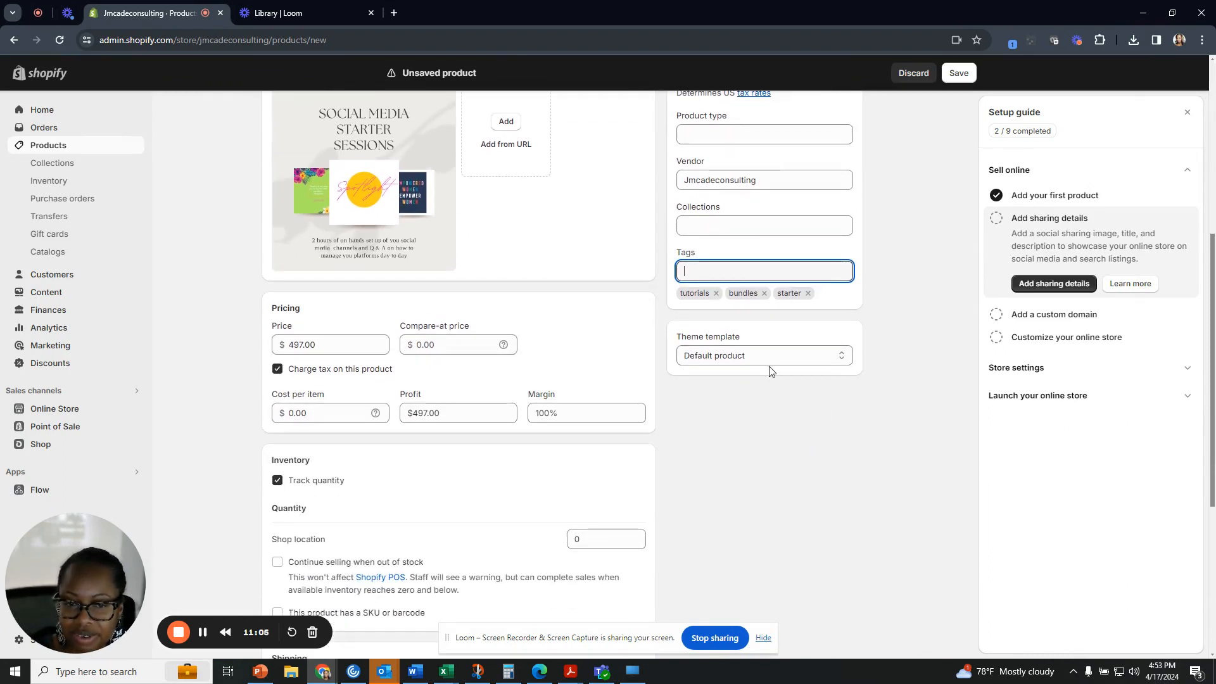
Review the Theme template options, then save the new product.
click(767, 361)
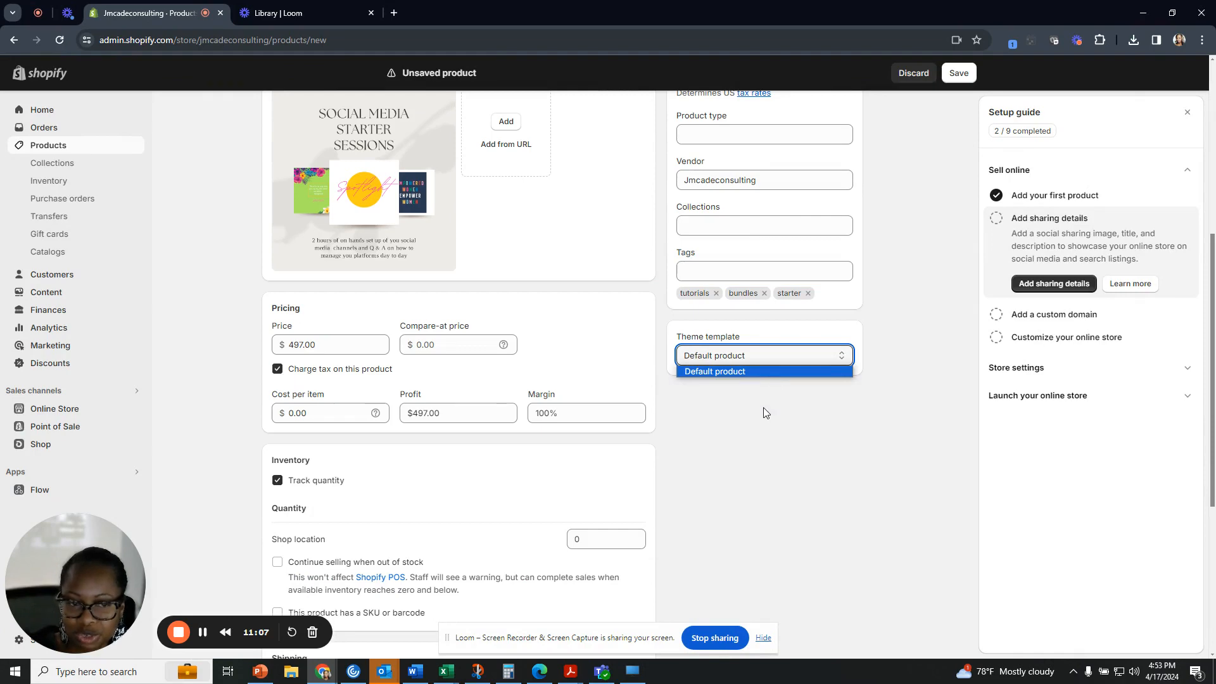
scroll(760, 408, down, 1)
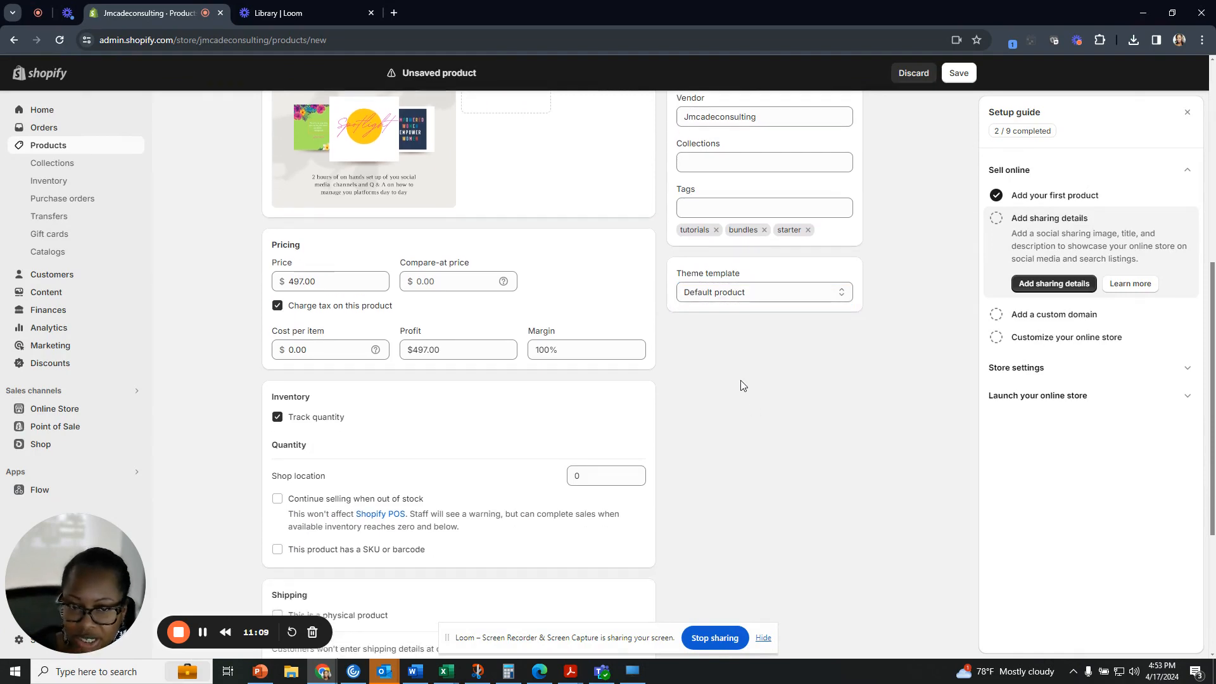
scroll(738, 385, down, 1)
scroll(738, 385, down, 2)
scroll(735, 383, up, 10)
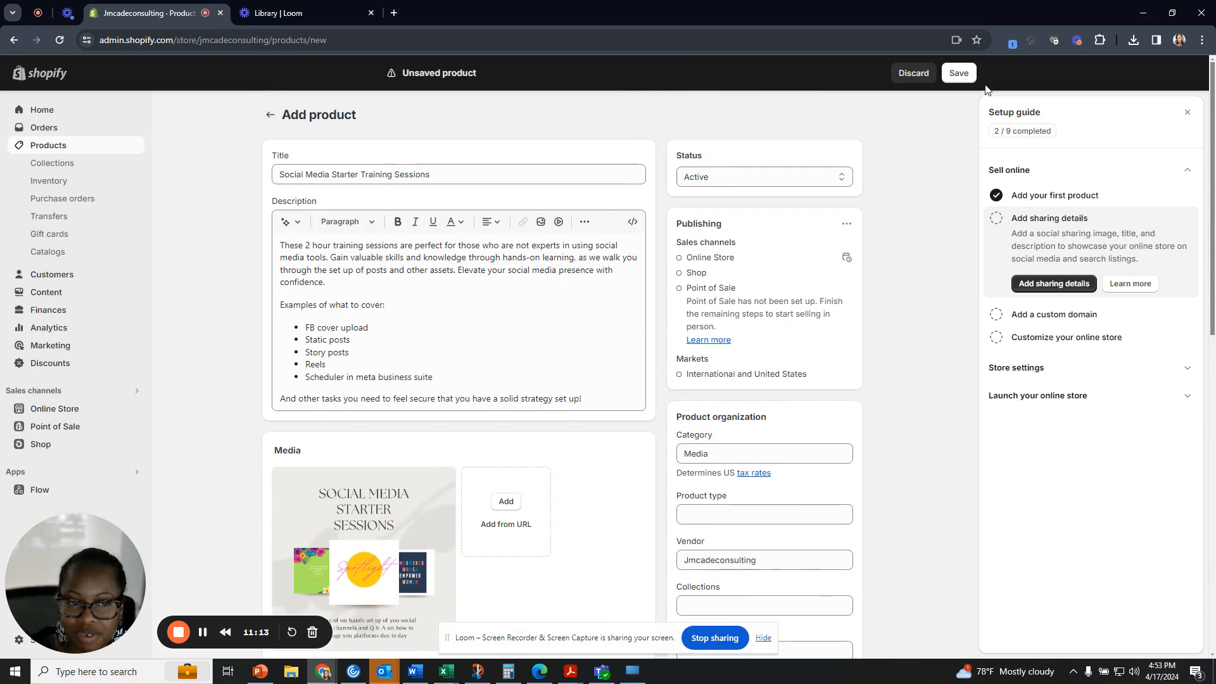
click(959, 73)
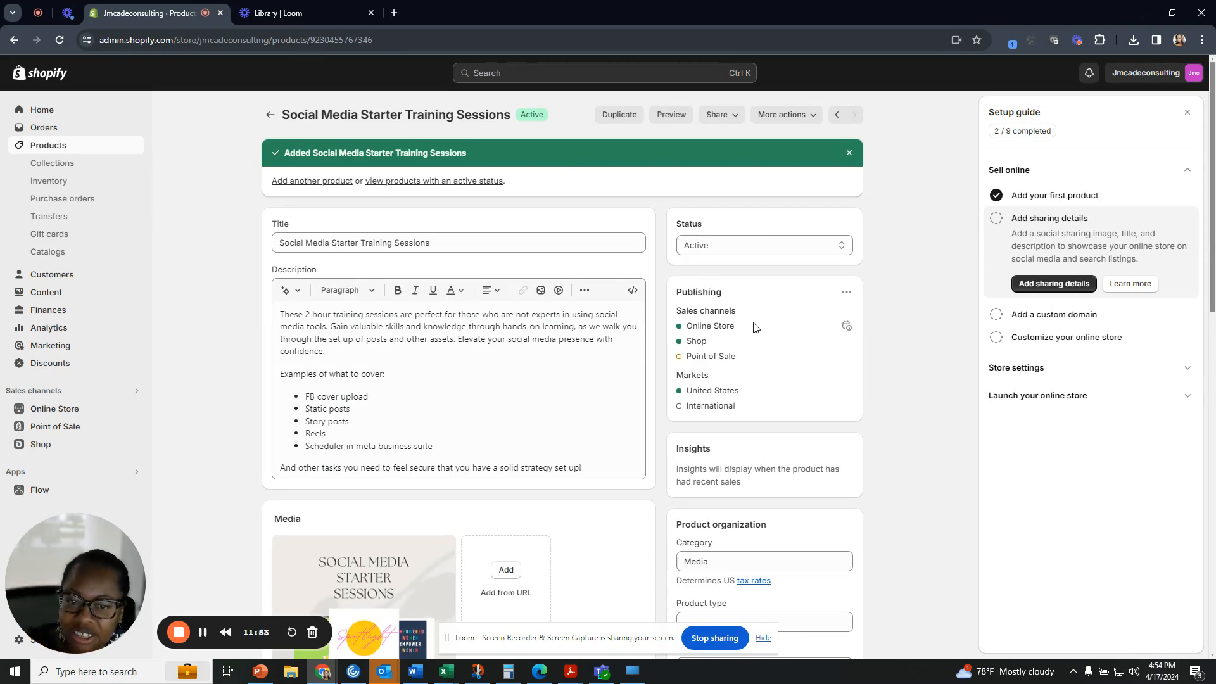
Scroll down the saved product page to the Inventory section.
scroll(752, 326, down, 1)
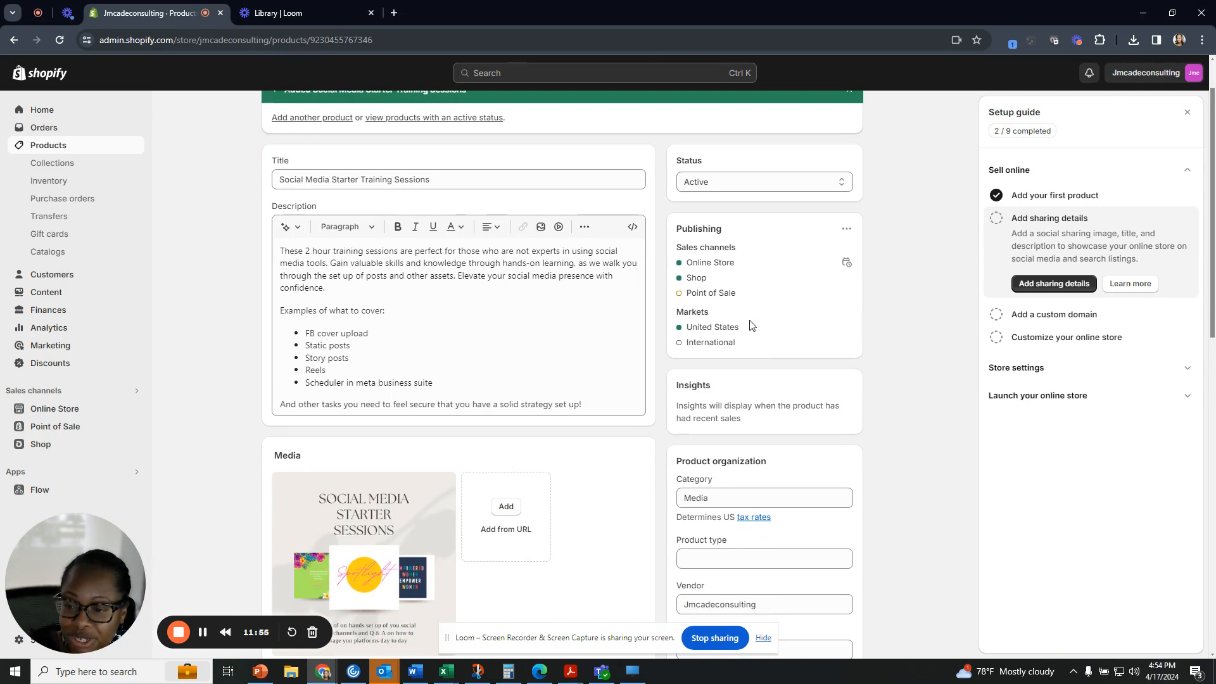
scroll(750, 324, down, 6)
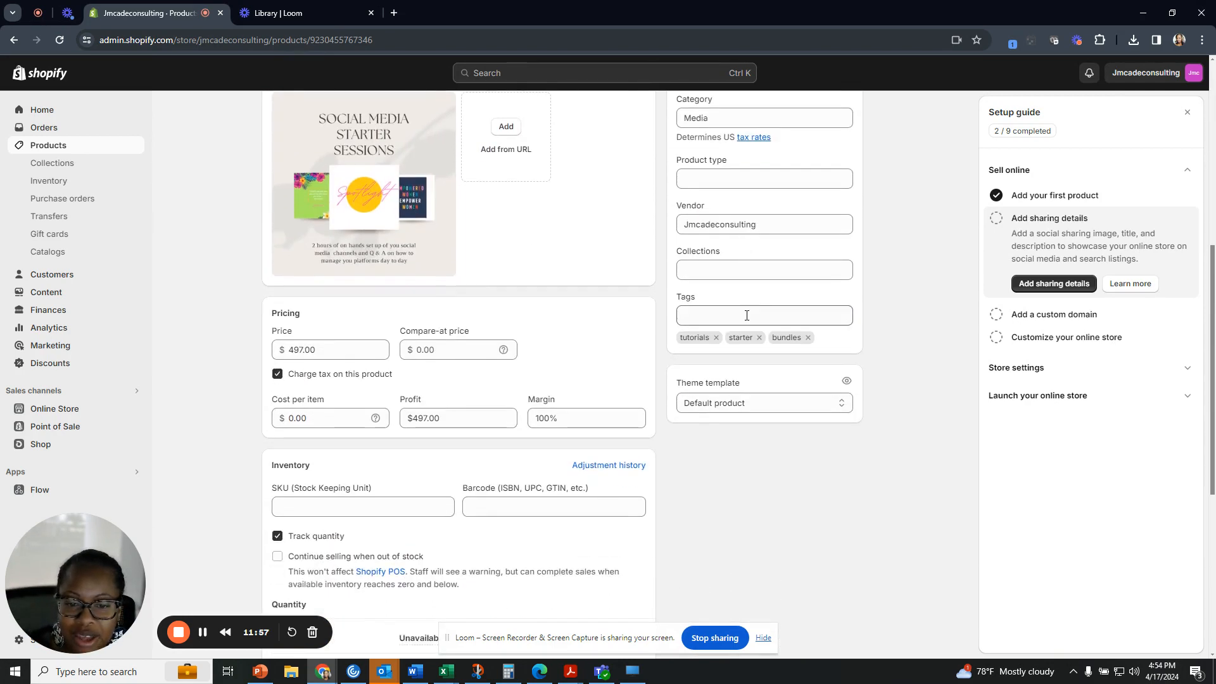
scroll(747, 317, down, 2)
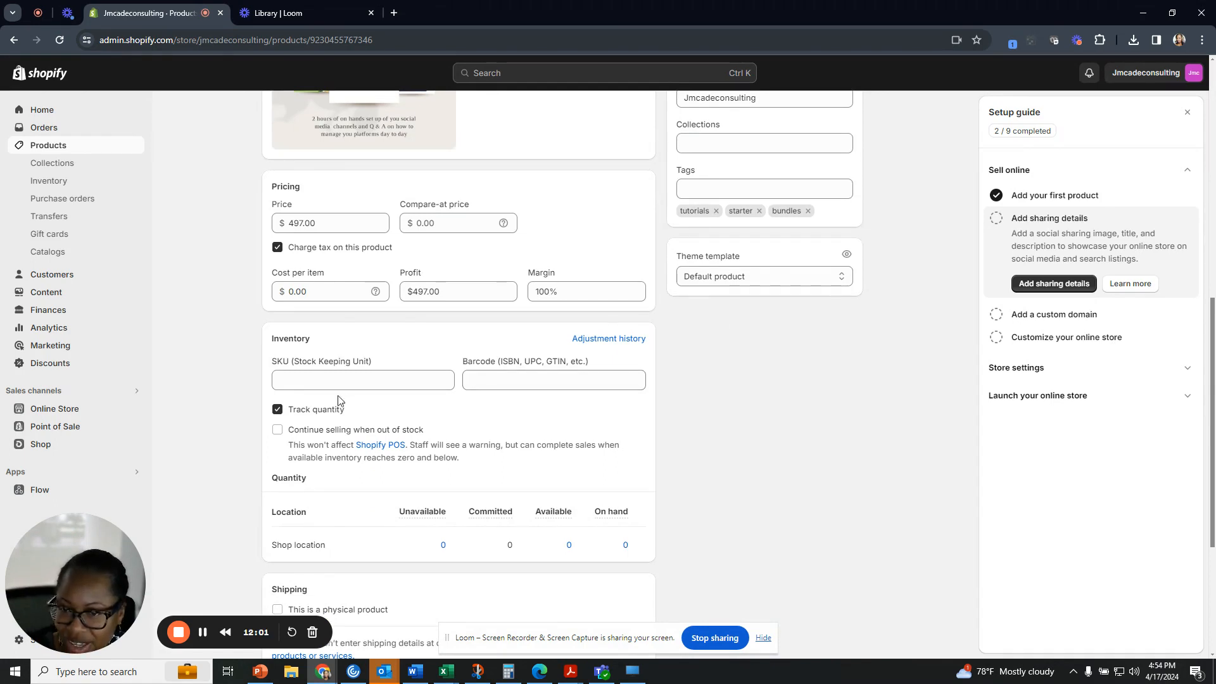
Uncheck Track quantity so the shop location shows Not tracked.
click(277, 409)
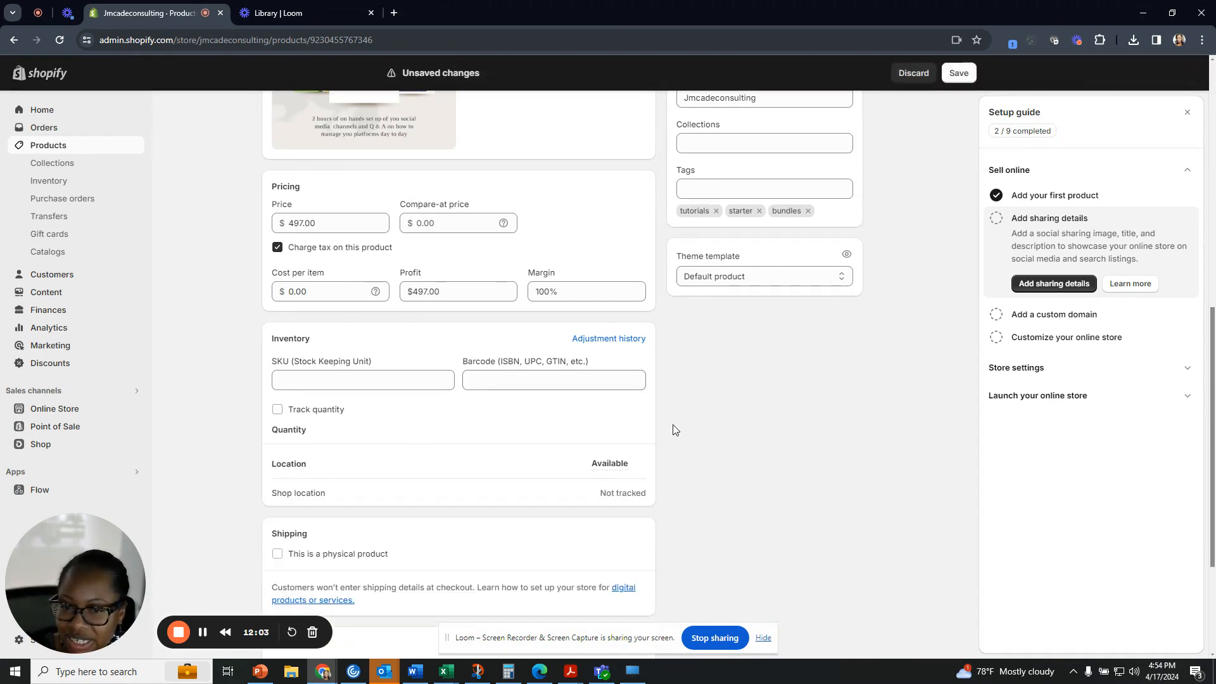
scroll(673, 428, down, 3)
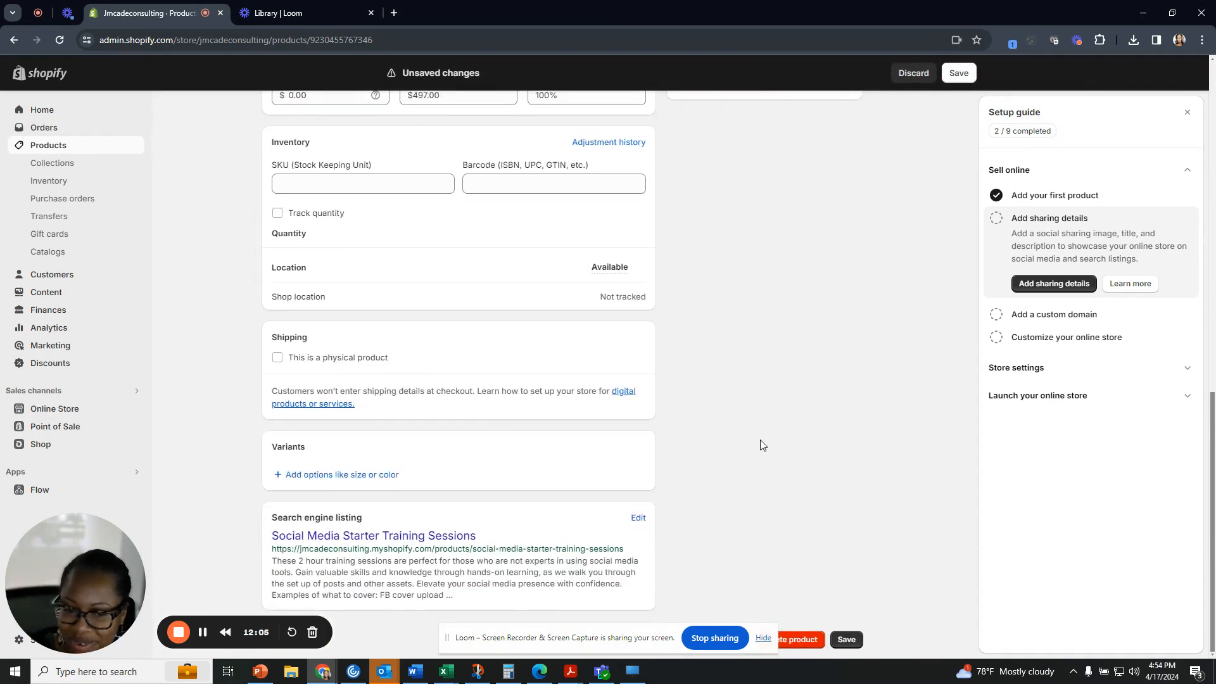
scroll(761, 445, up, 4)
scroll(761, 445, up, 4)
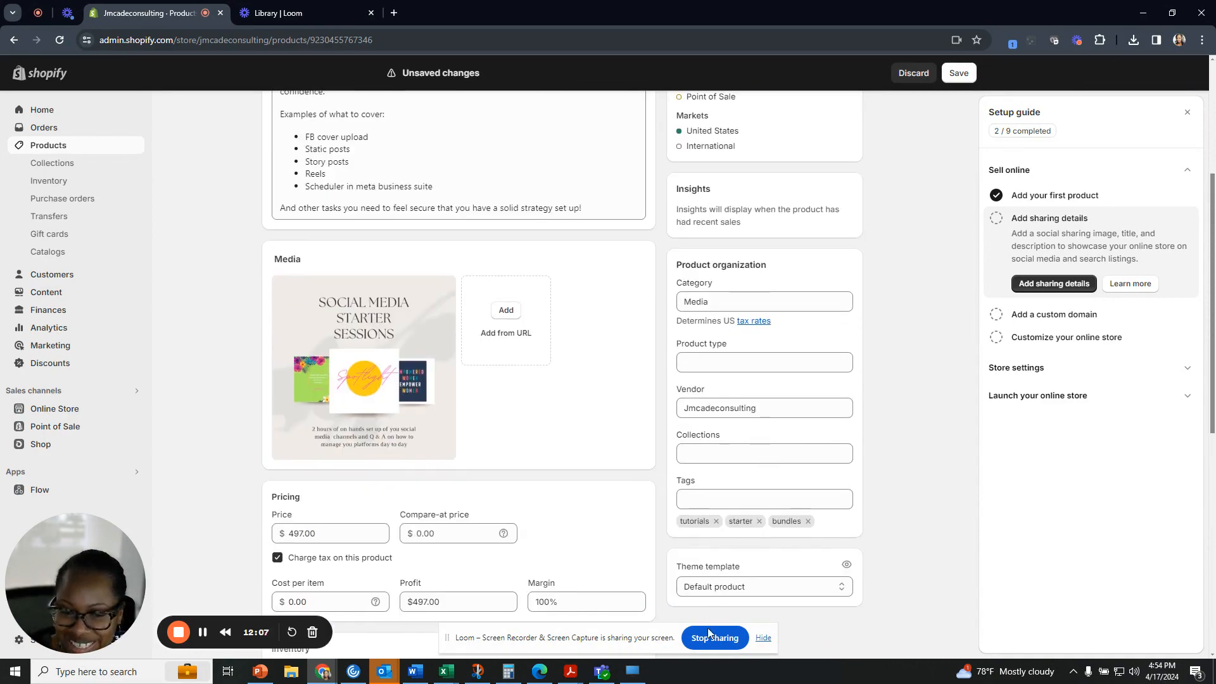